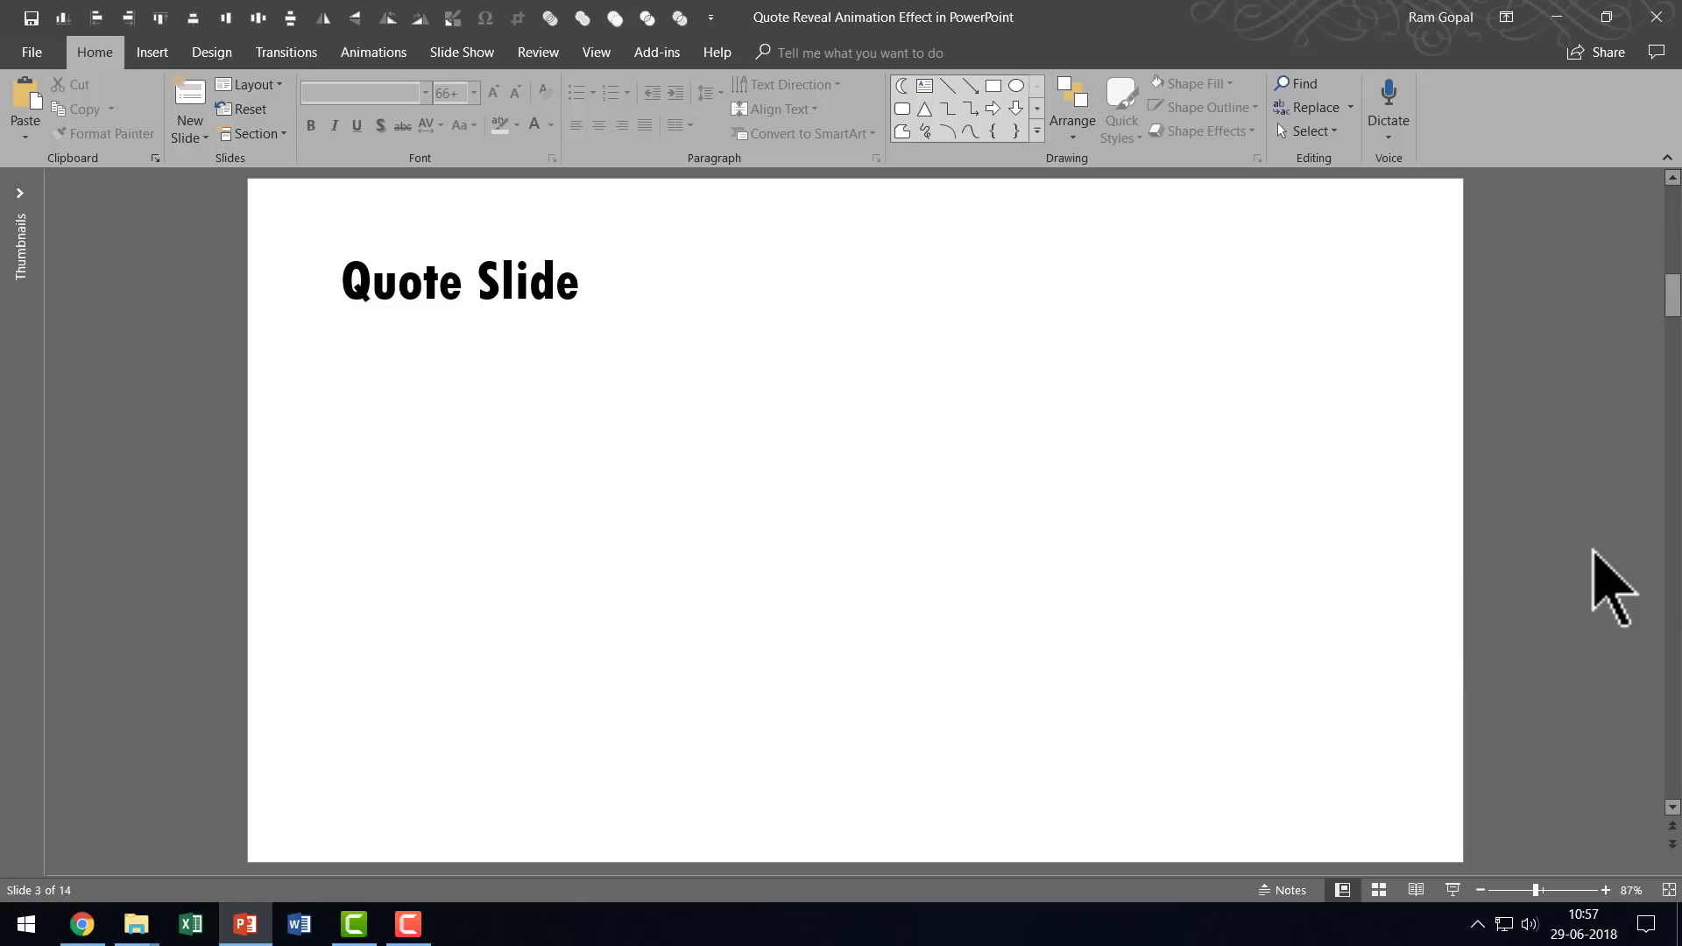
Step: Draw a long, thin horizontal rectangle across the middle of the slide, below the title
{"action": "left_click", "coordinate": [1037, 132]}
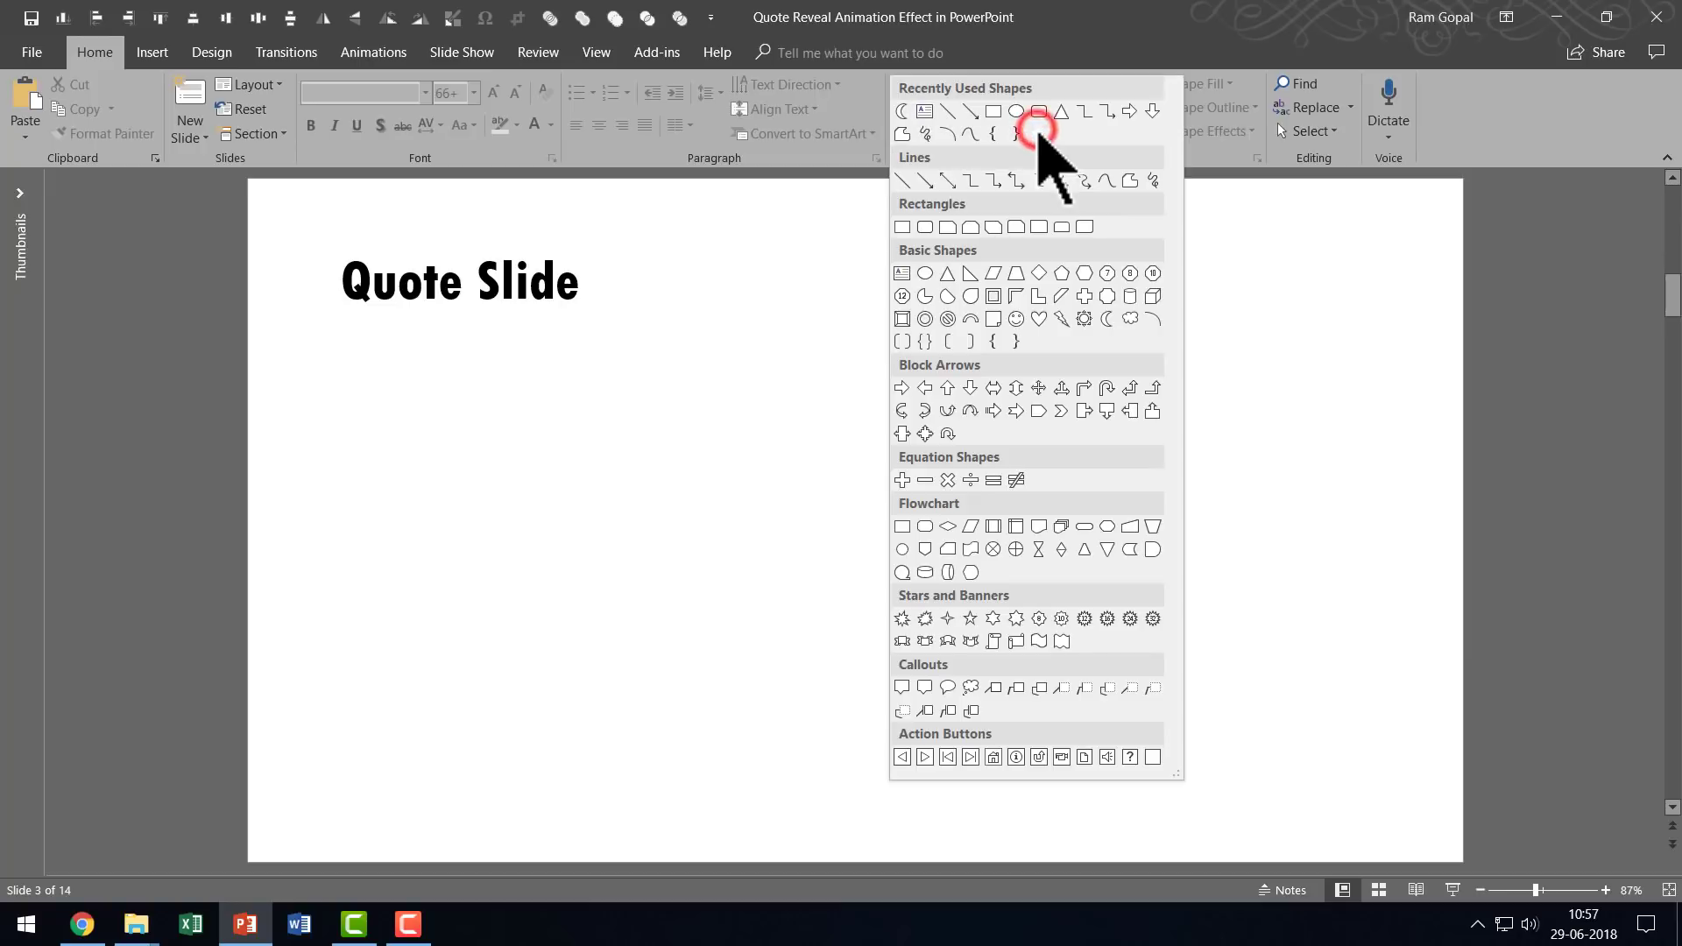
{"action": "left_click", "coordinate": [902, 226]}
{"action": "mouse_move", "coordinate": [518, 409]}
{"action": "left_mouse_down"}
{"action": "mouse_move", "coordinate": [983, 465]}
{"action": "mouse_move", "coordinate": [1148, 462]}
{"action": "left_mouse_up"}
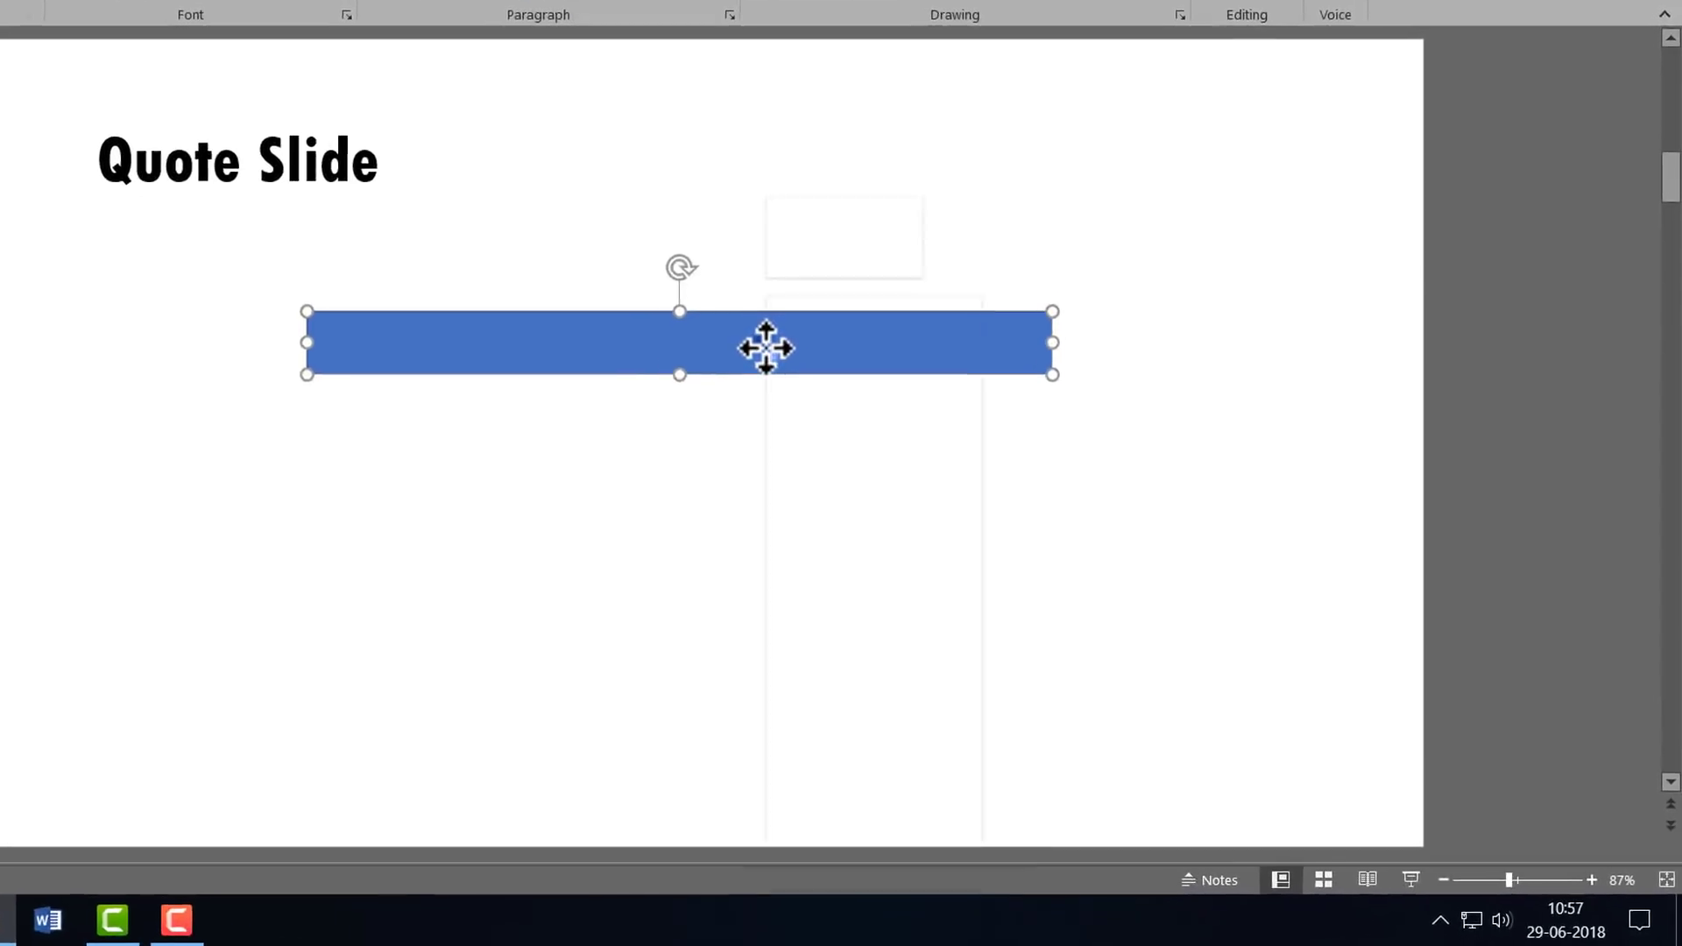
Step: Fill the rectangle with the light gray preset linear gradient and reduce it to three stops, with the middle one at 51%
{"action": "right_click", "coordinate": [908, 440]}
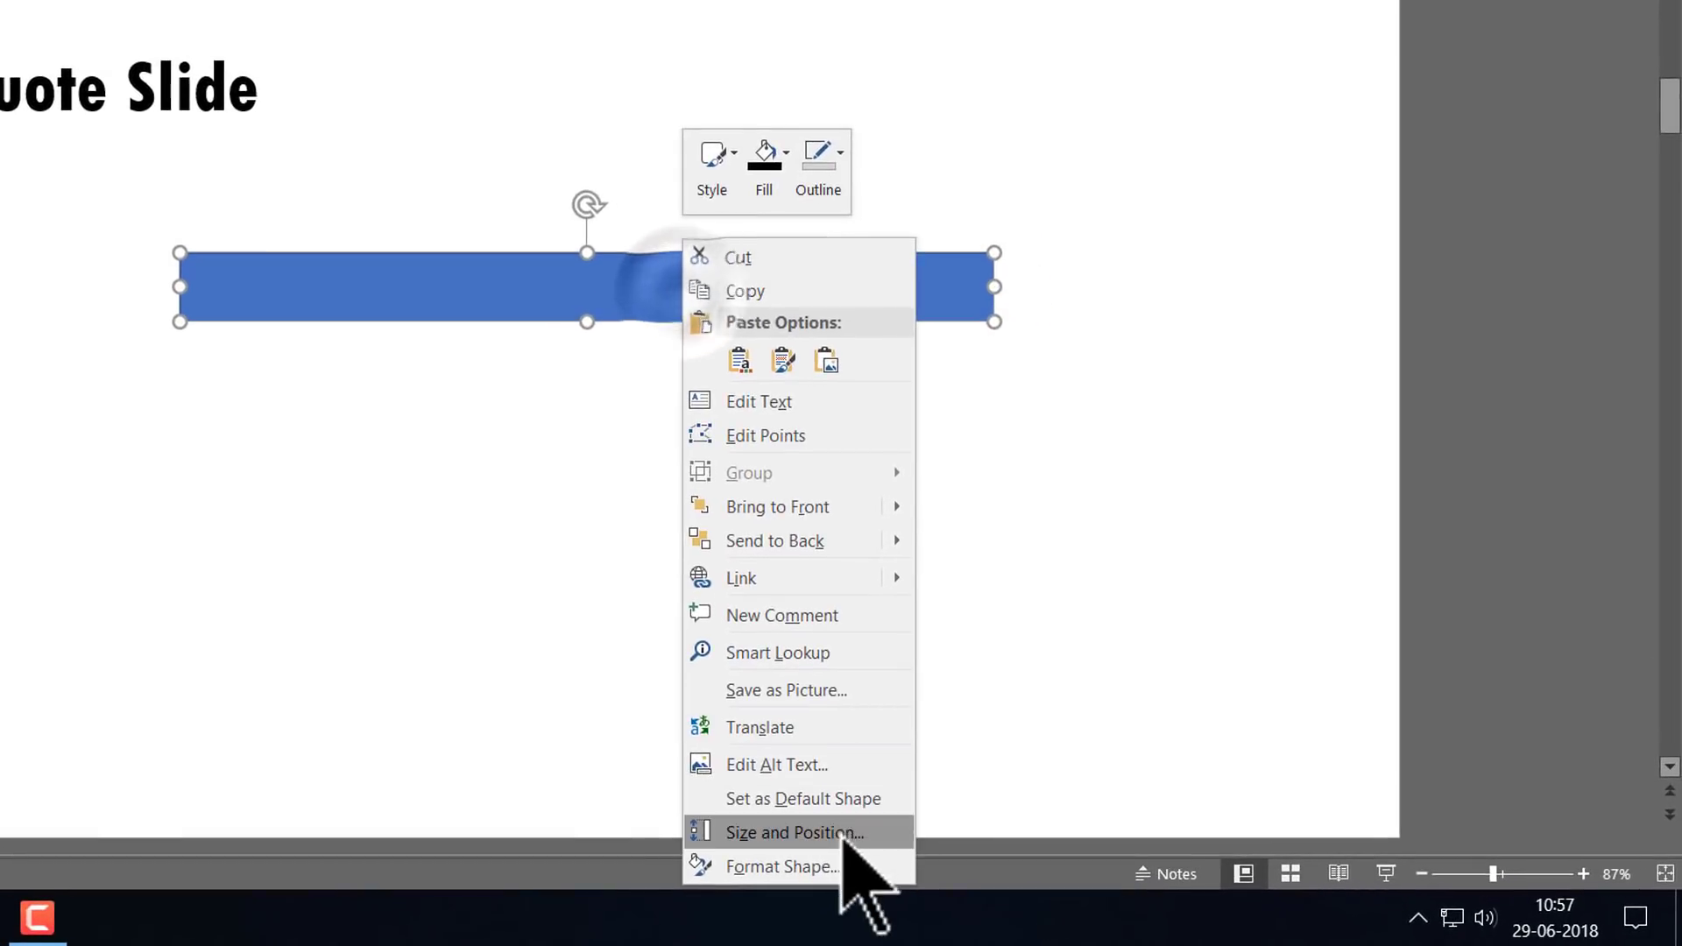
{"action": "left_click", "coordinate": [822, 863]}
{"action": "left_click", "coordinate": [1363, 119]}
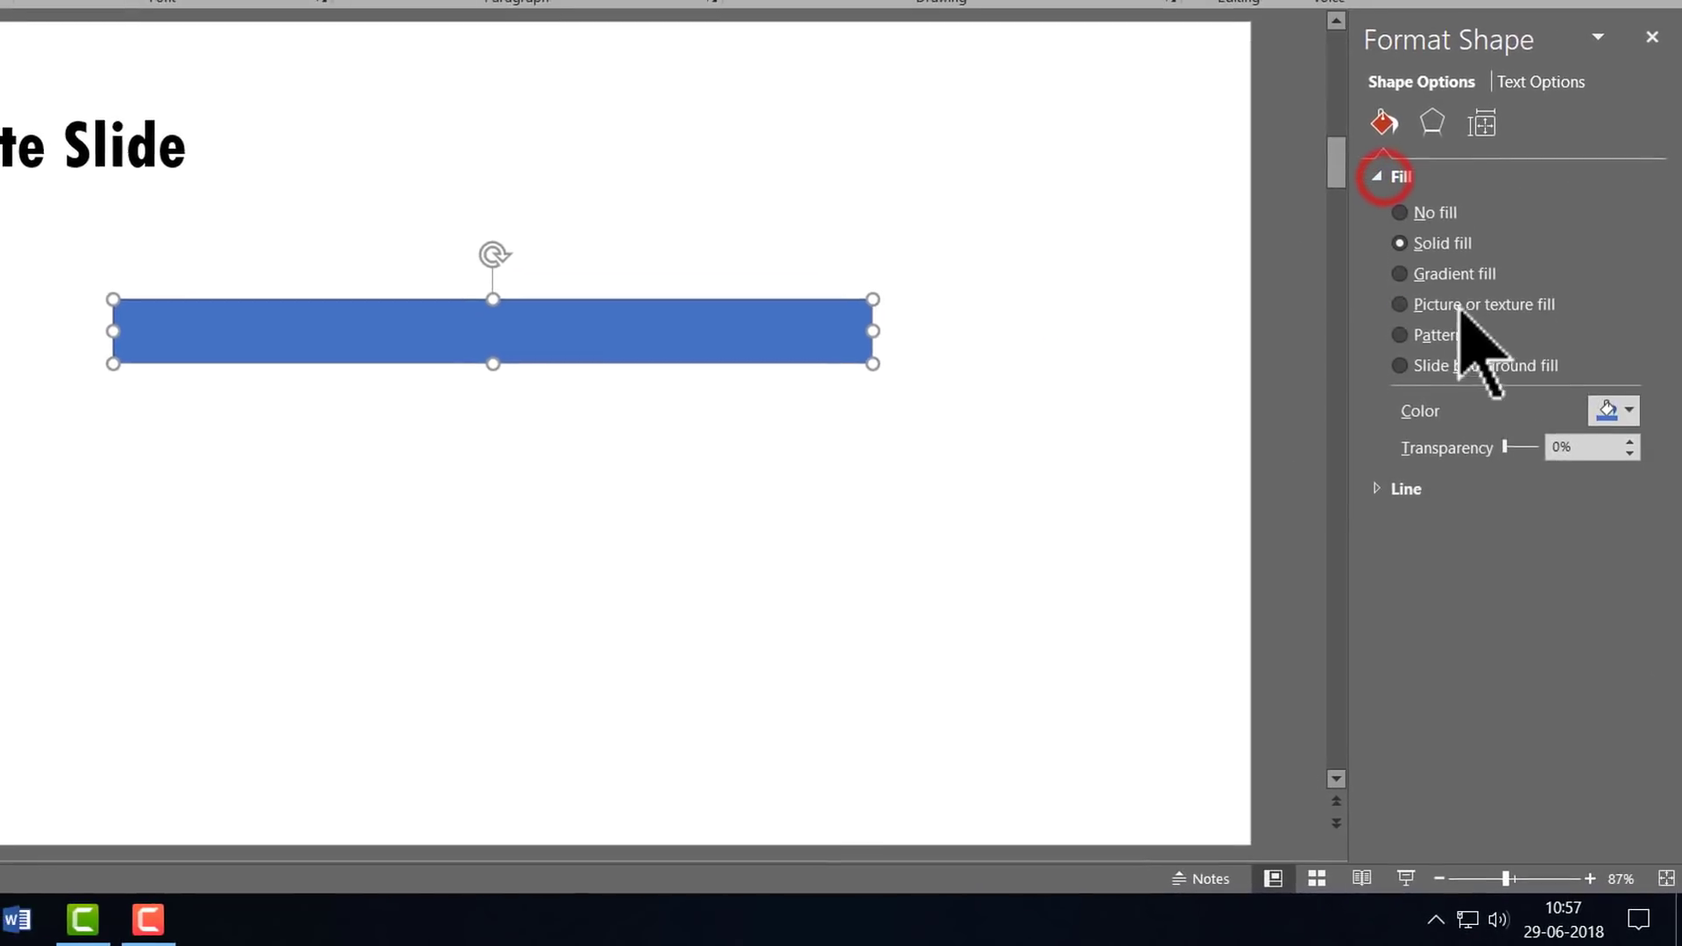
{"action": "left_click", "coordinate": [1453, 274]}
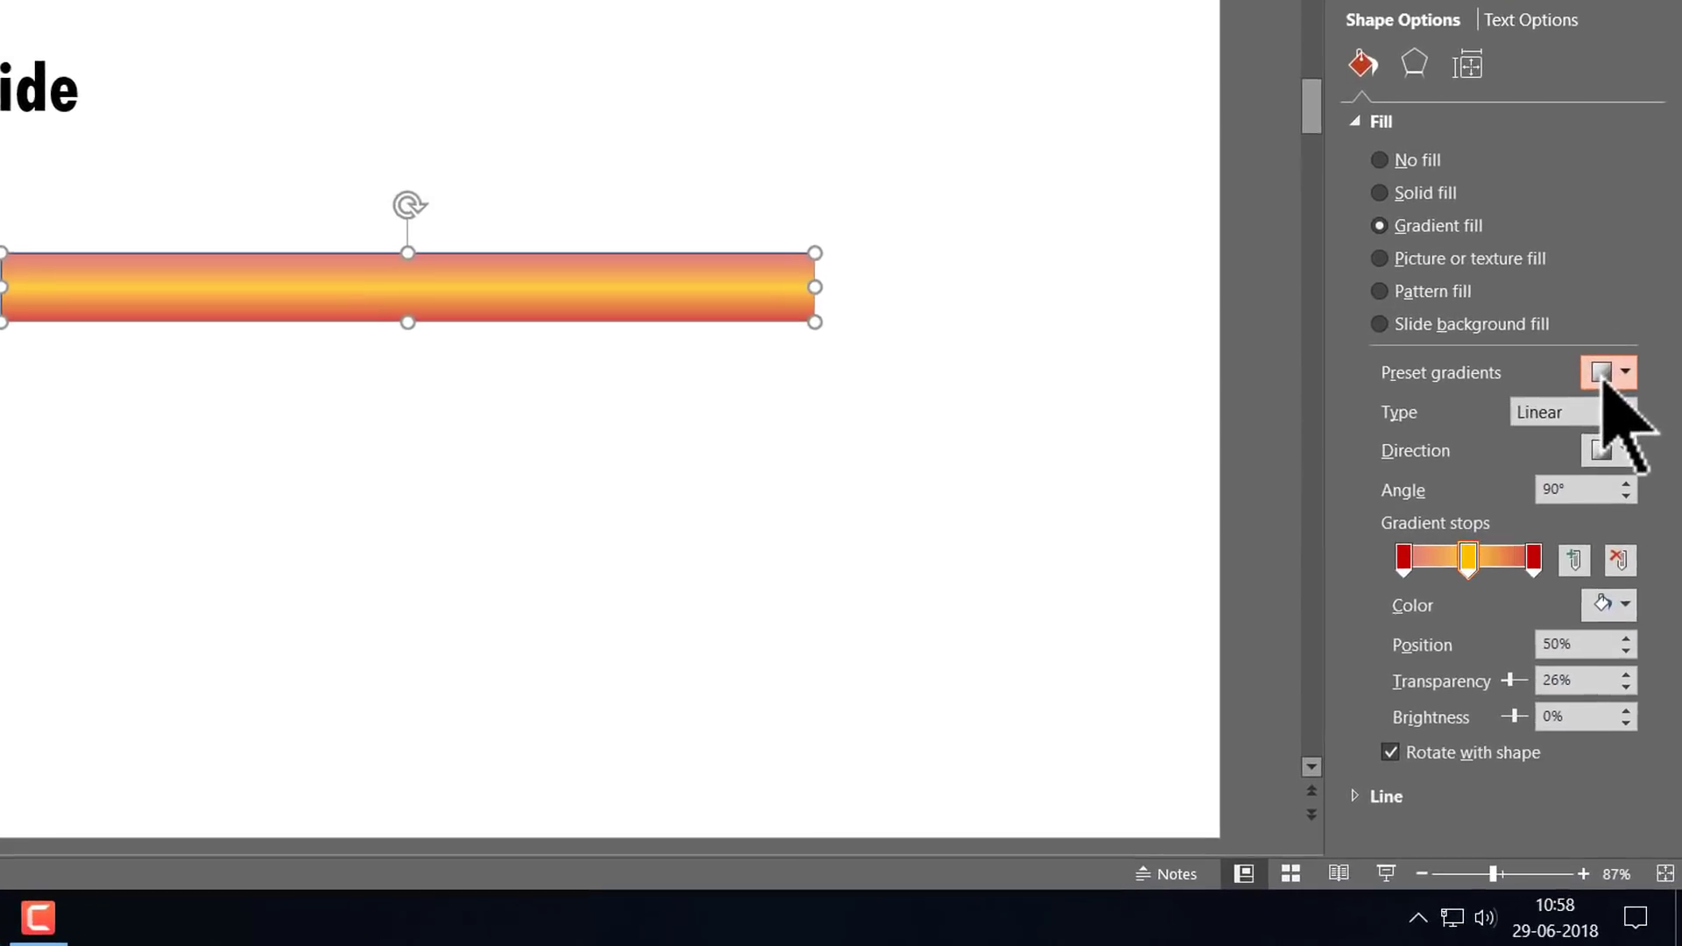
{"action": "left_click", "coordinate": [1623, 501]}
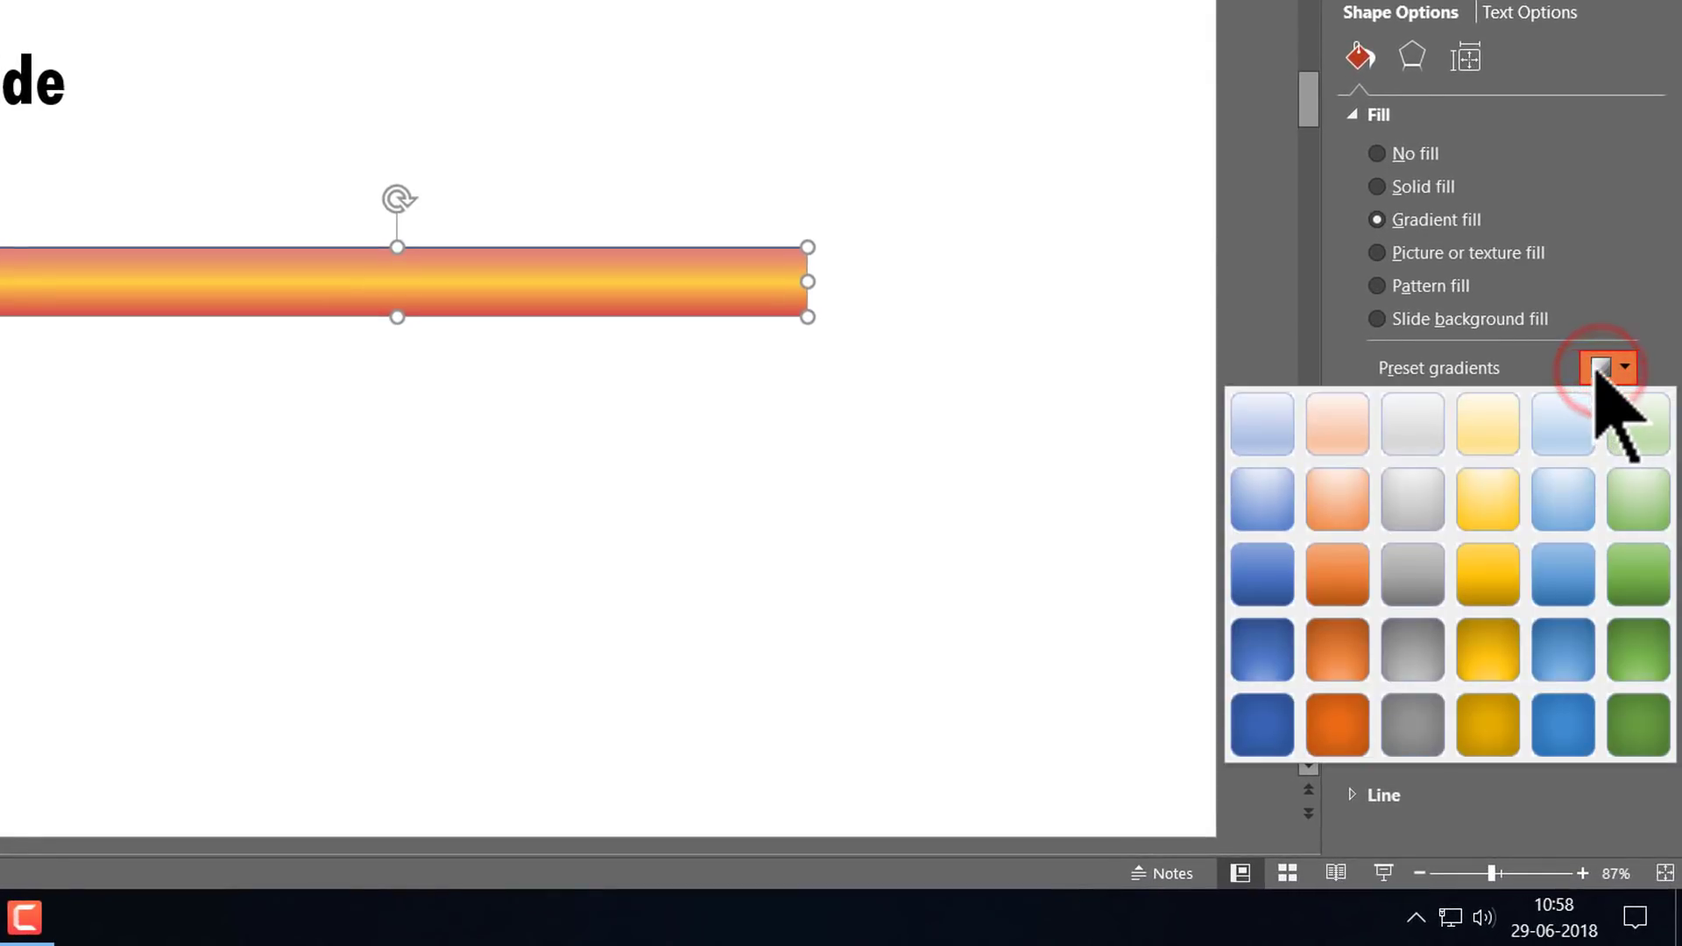
{"action": "left_click", "coordinate": [1412, 425]}
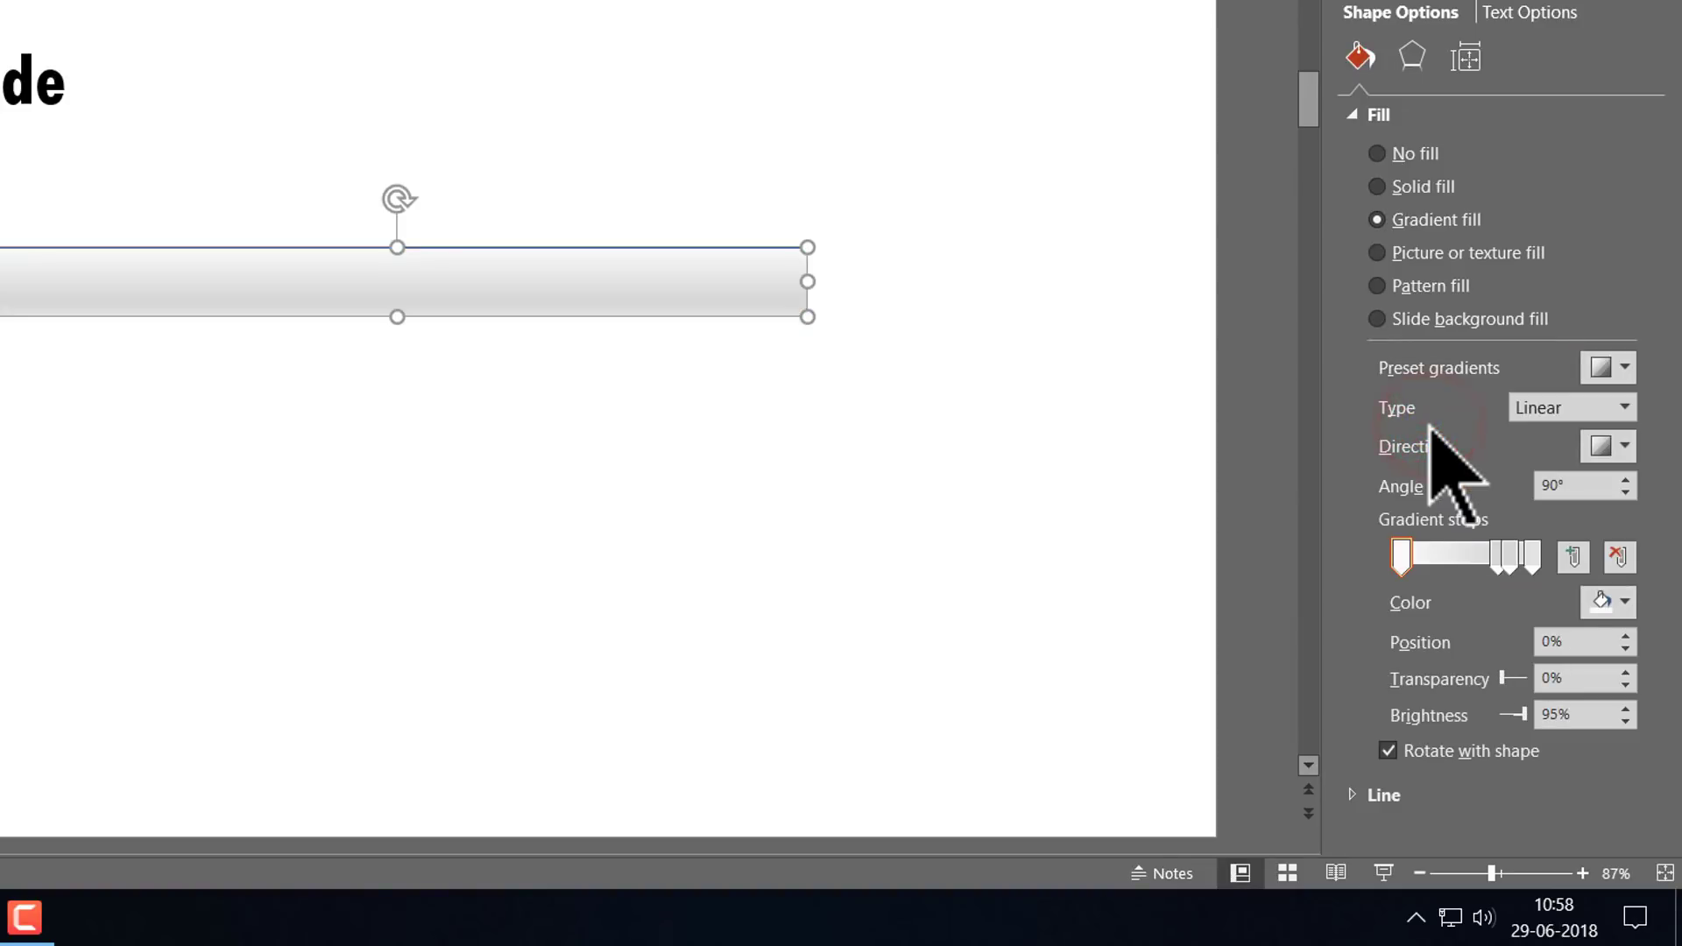
{"action": "left_click", "coordinate": [1497, 559]}
{"action": "left_click_drag", "start_coordinate": [1494, 562], "coordinate": [1517, 620]}
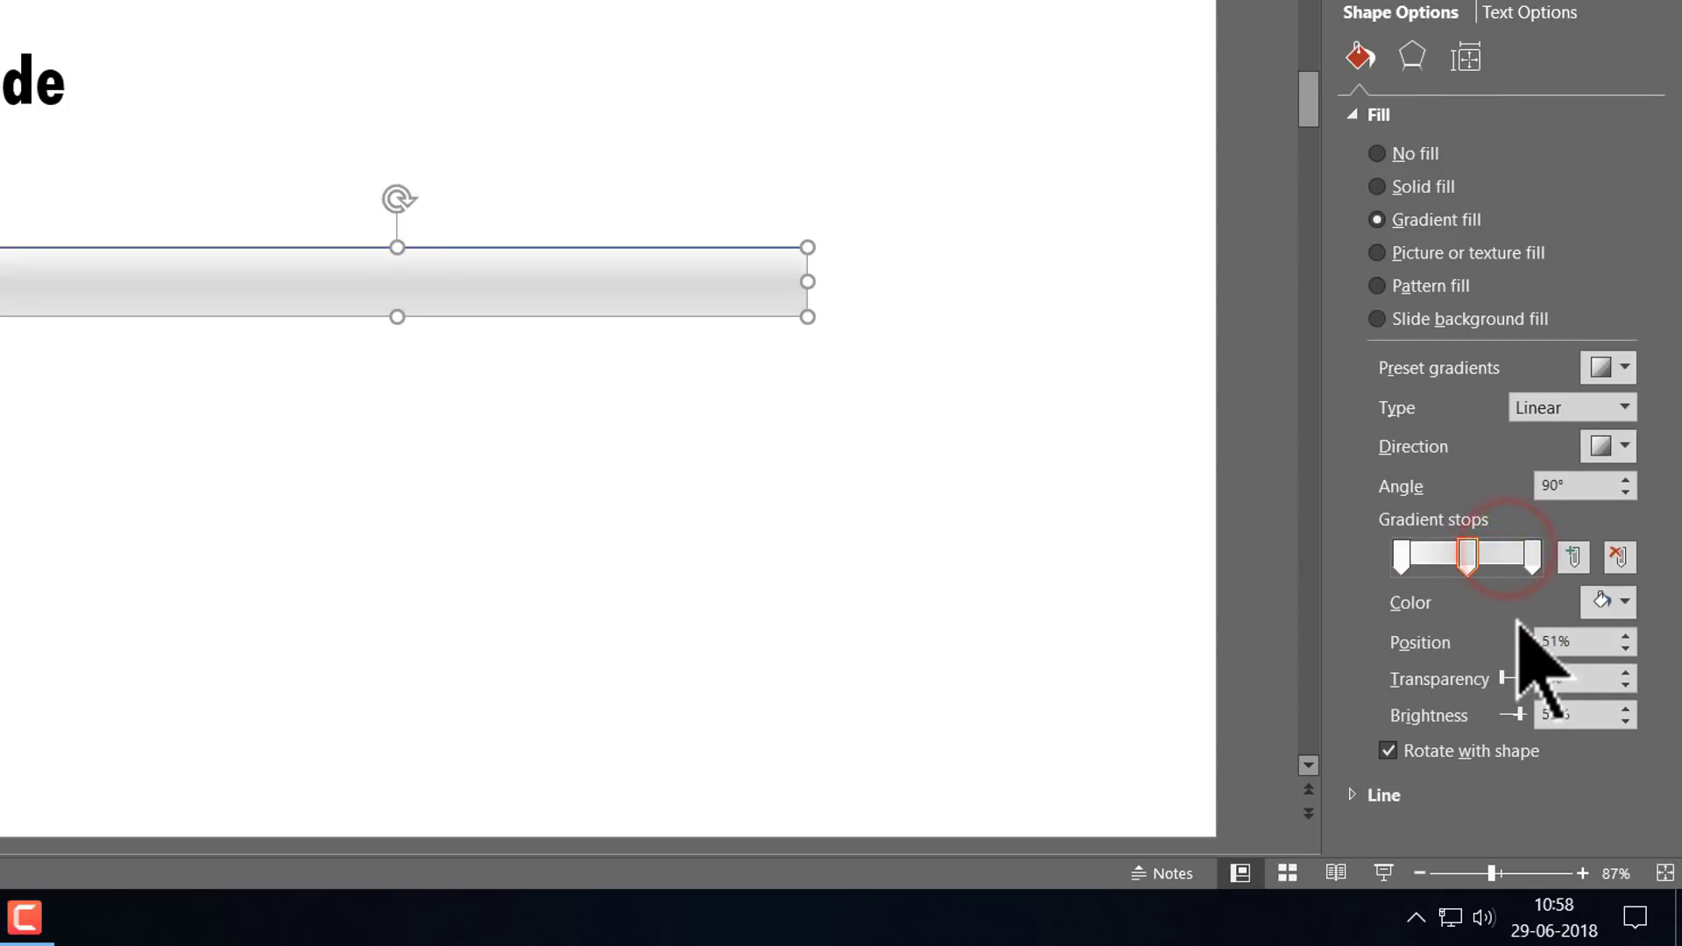
Step: Color the first gradient stop black lighter 15% and the last stop black lighter 5%
{"action": "left_click", "coordinate": [1400, 561]}
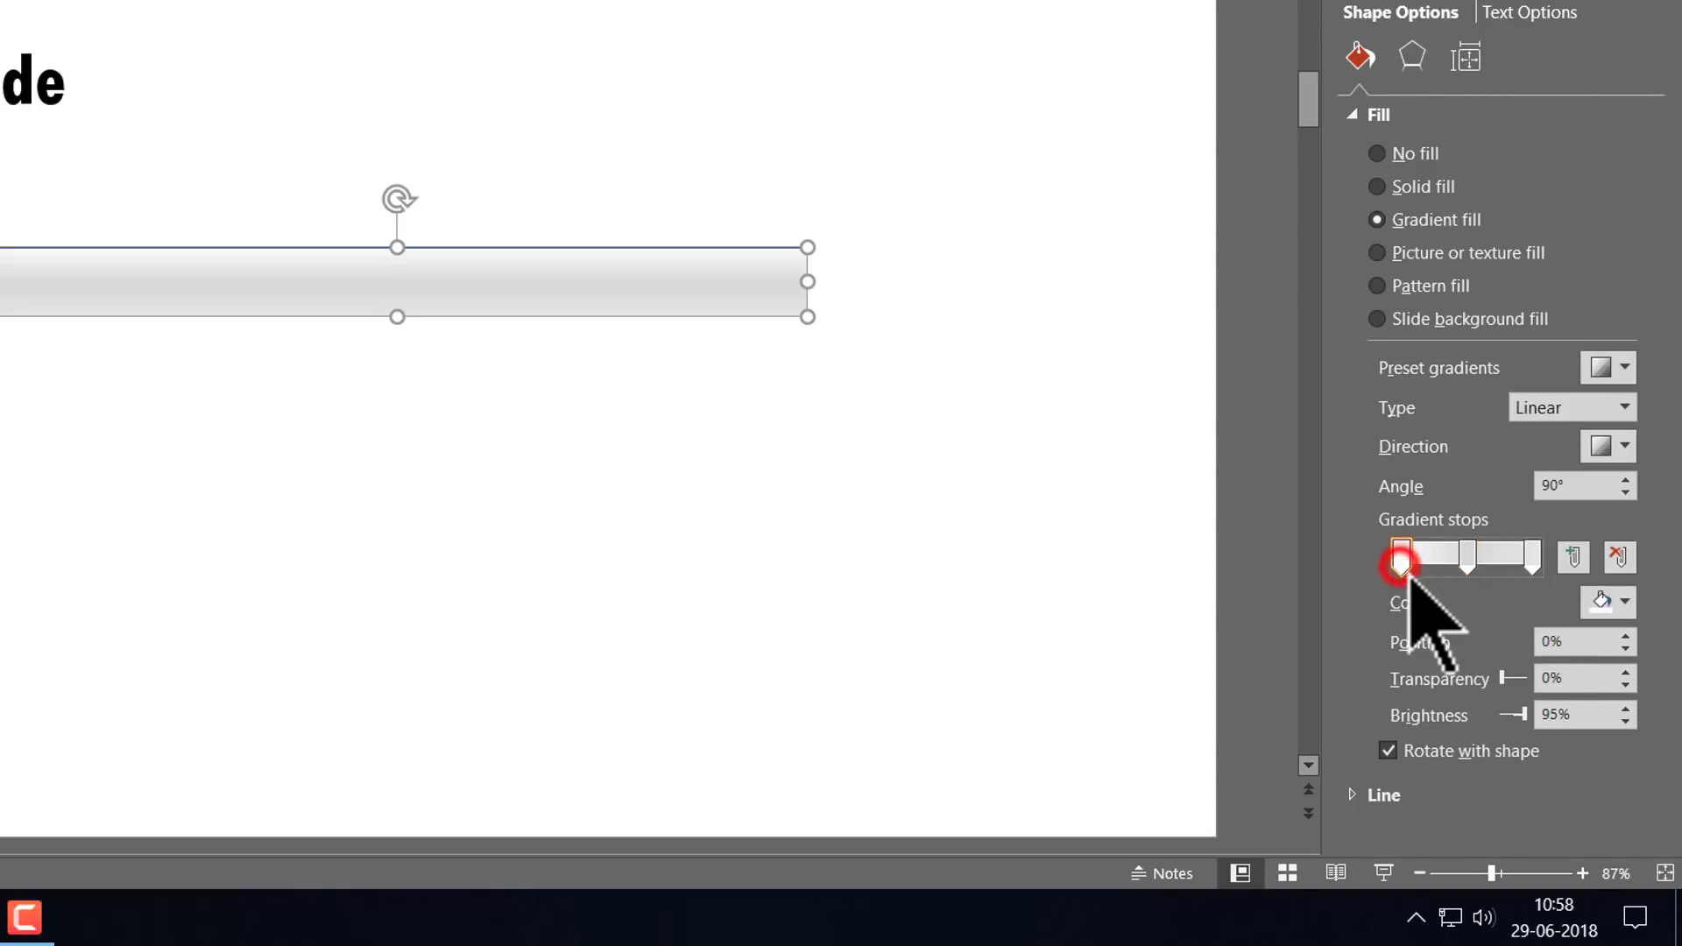
{"action": "left_click", "coordinate": [1621, 604]}
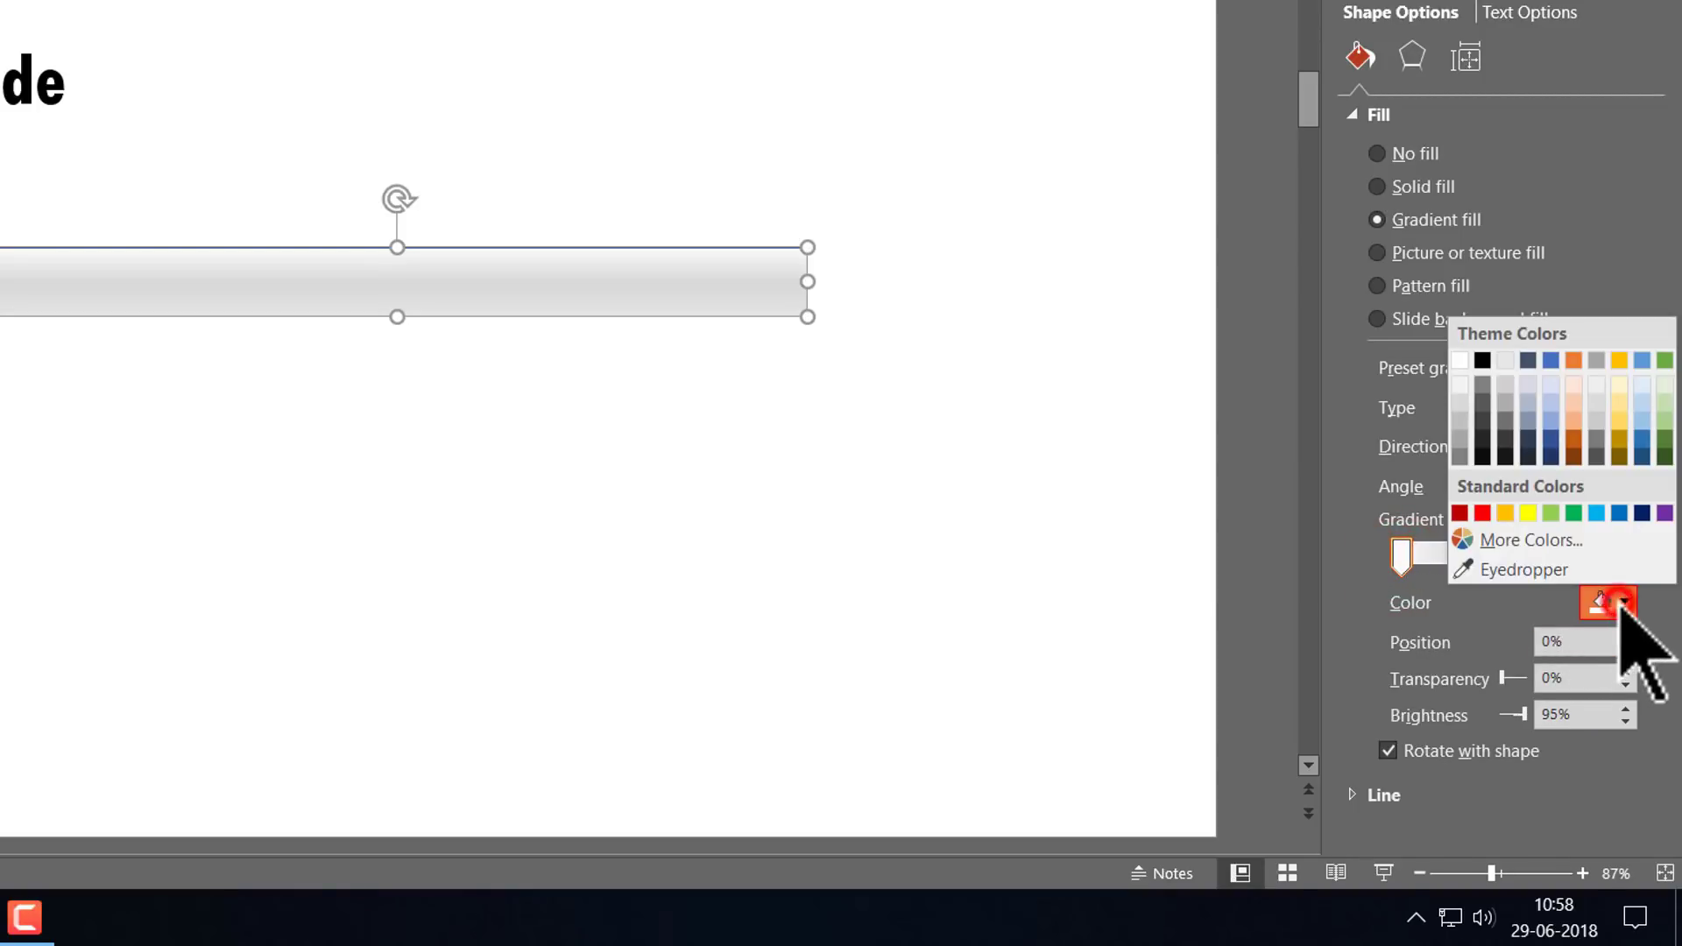
{"action": "left_click", "coordinate": [1483, 440]}
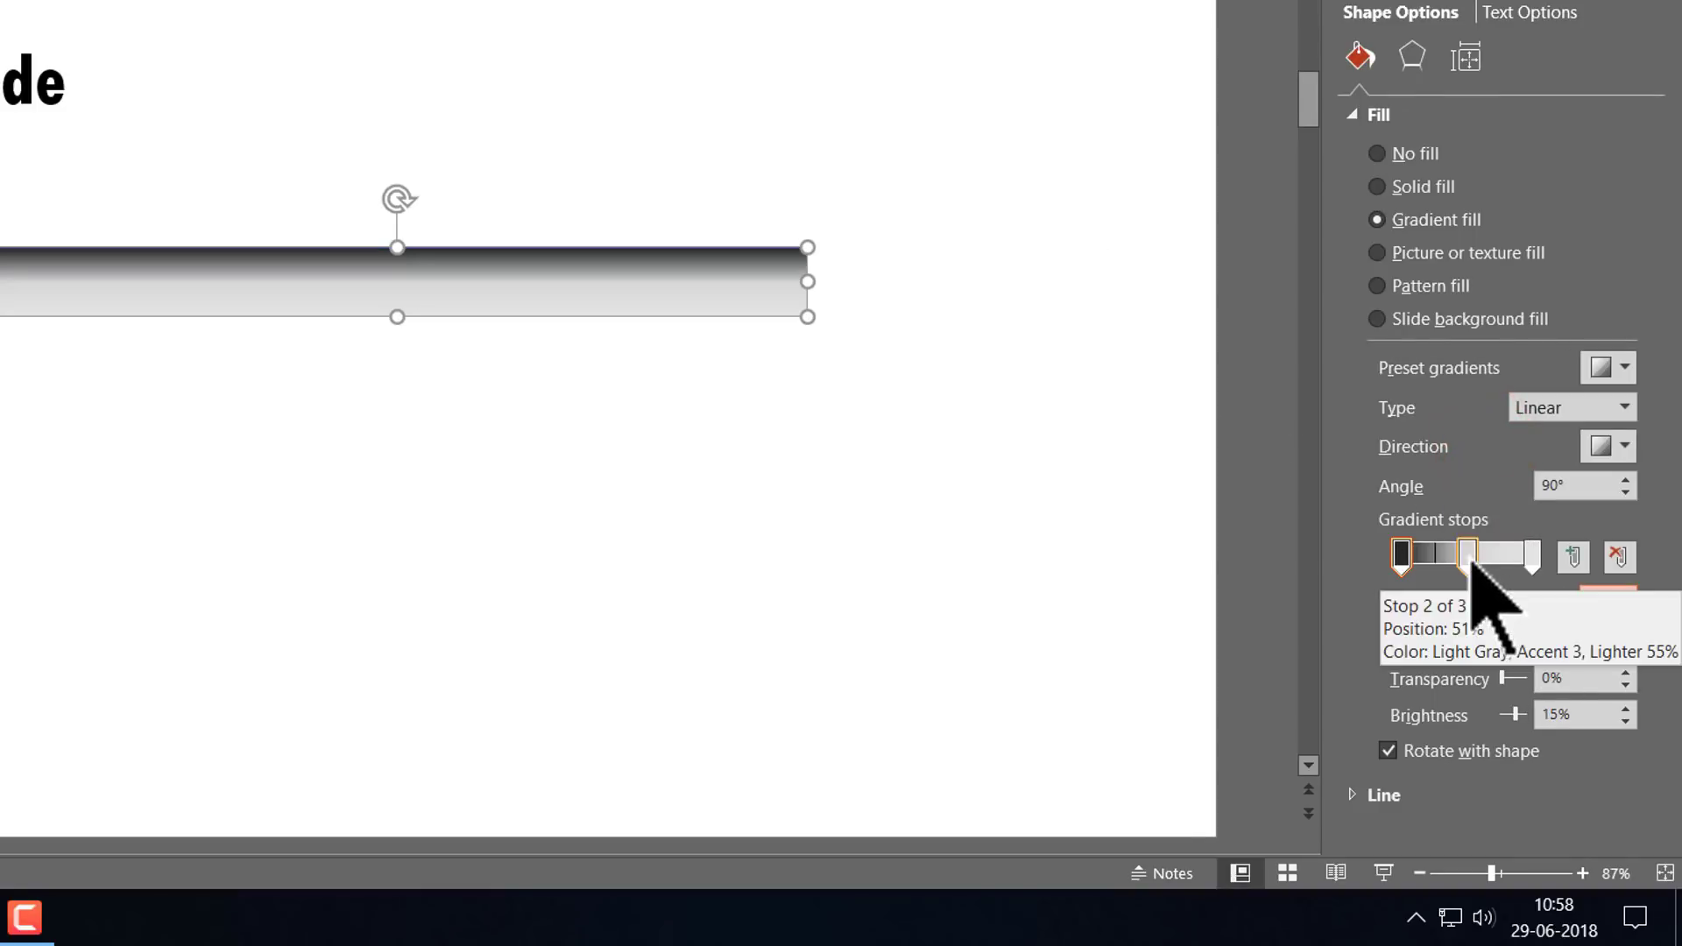
{"action": "left_click", "coordinate": [1535, 560]}
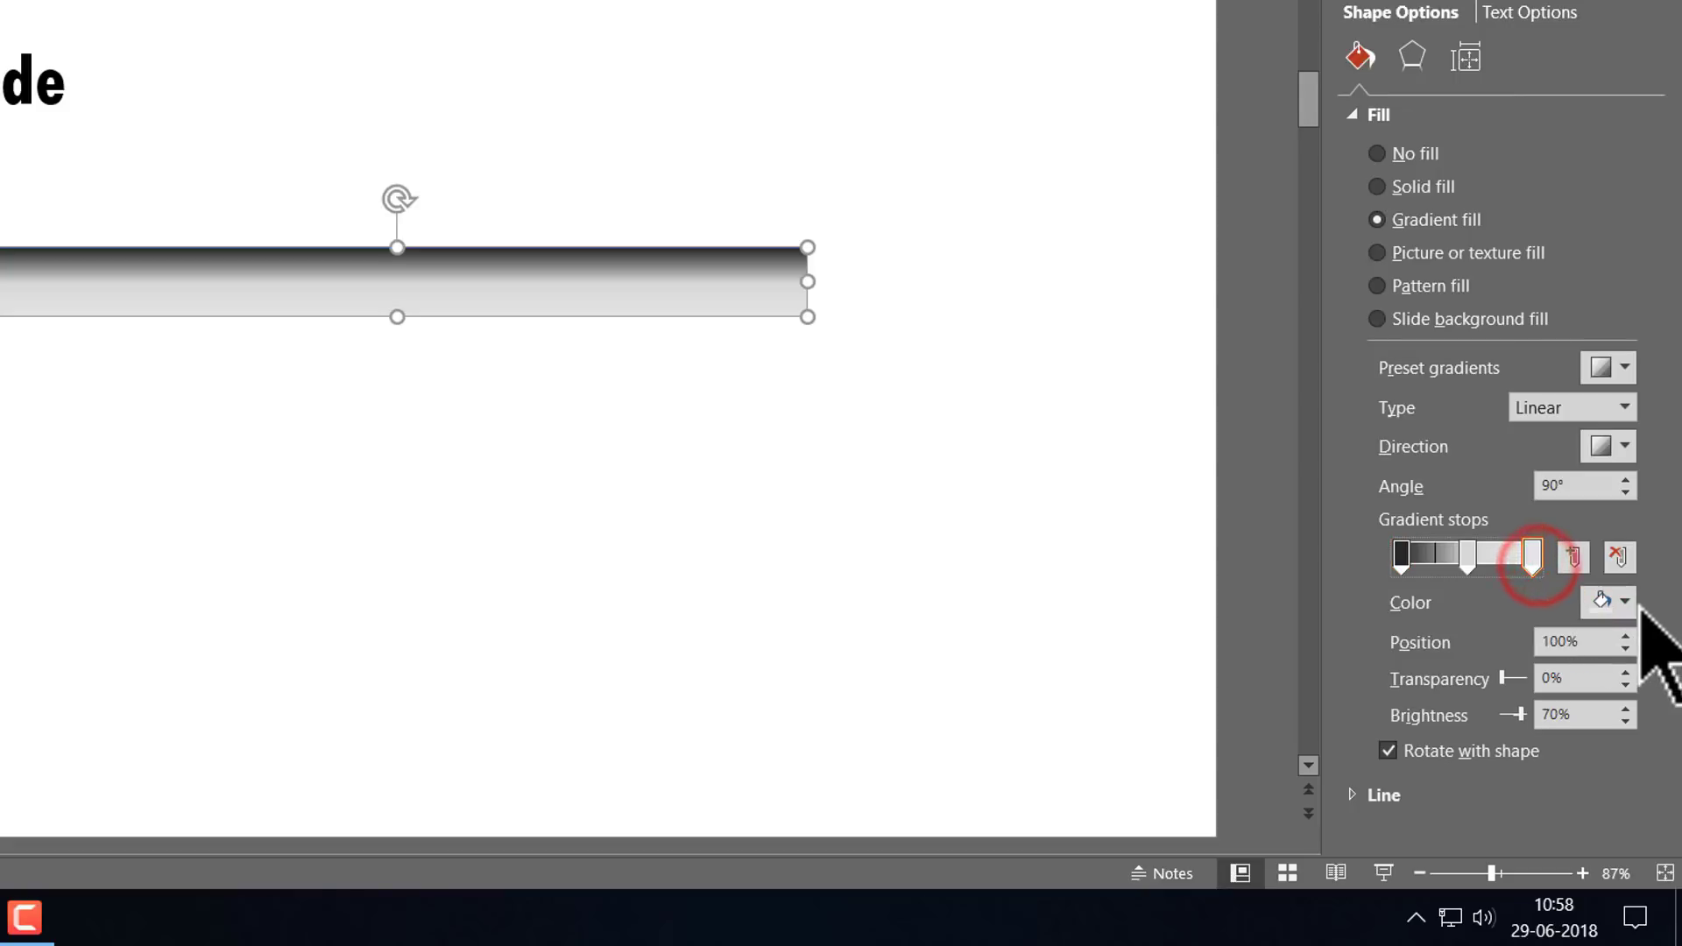
{"action": "left_click", "coordinate": [1628, 605]}
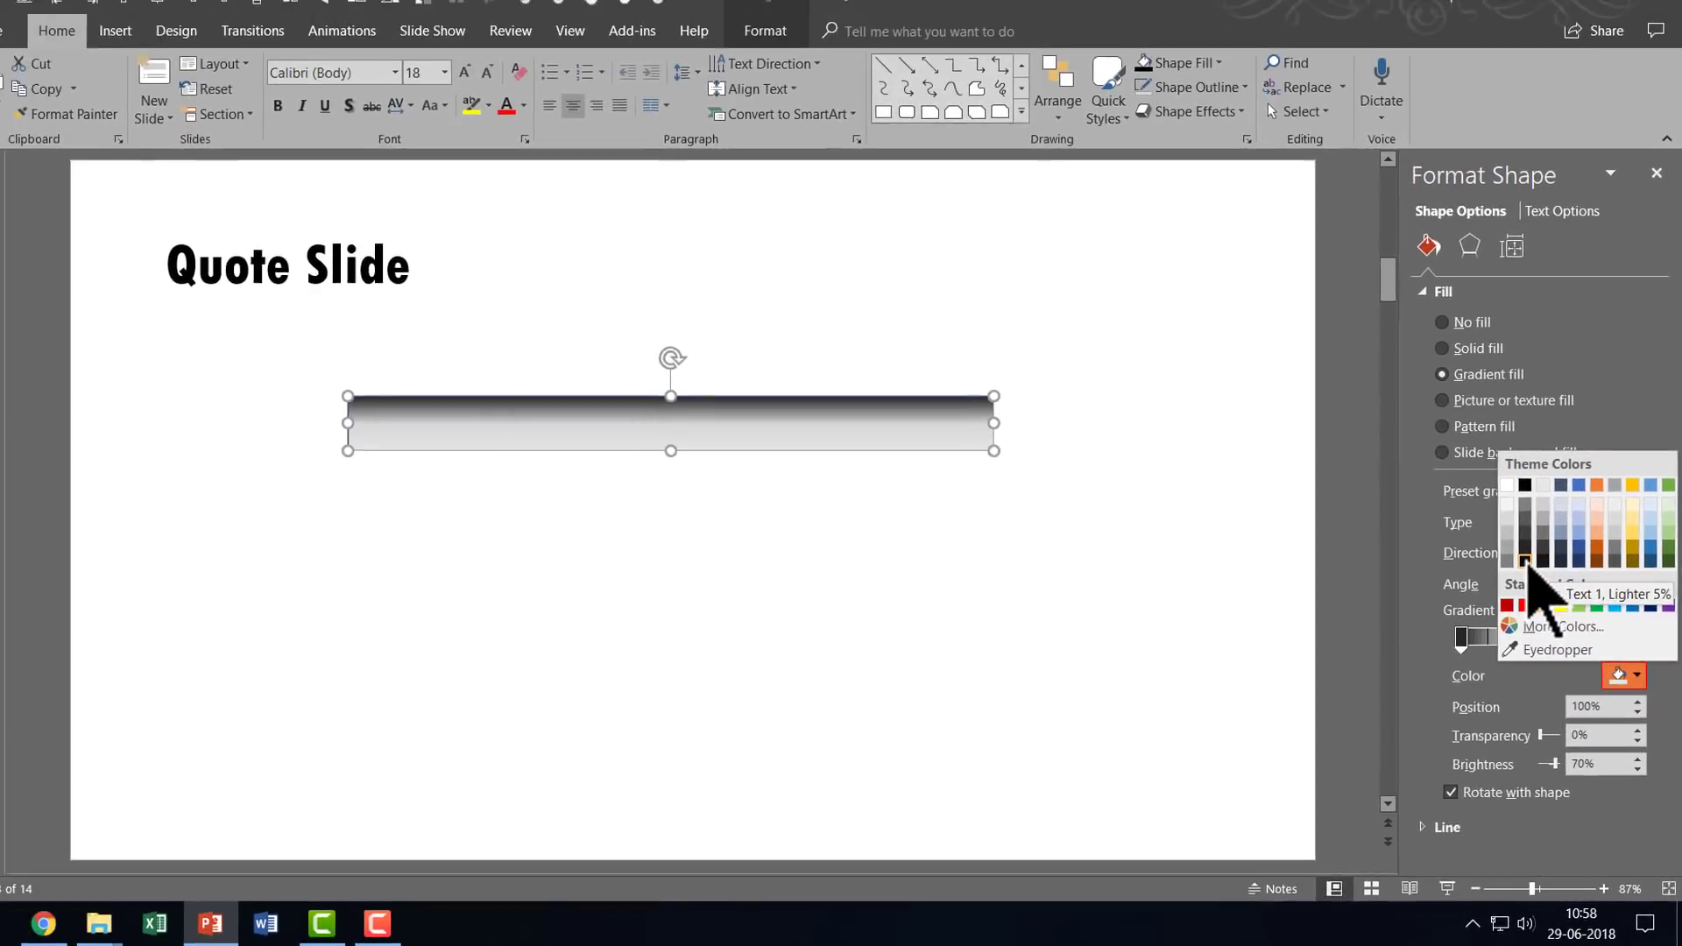
{"action": "left_click", "coordinate": [1485, 456]}
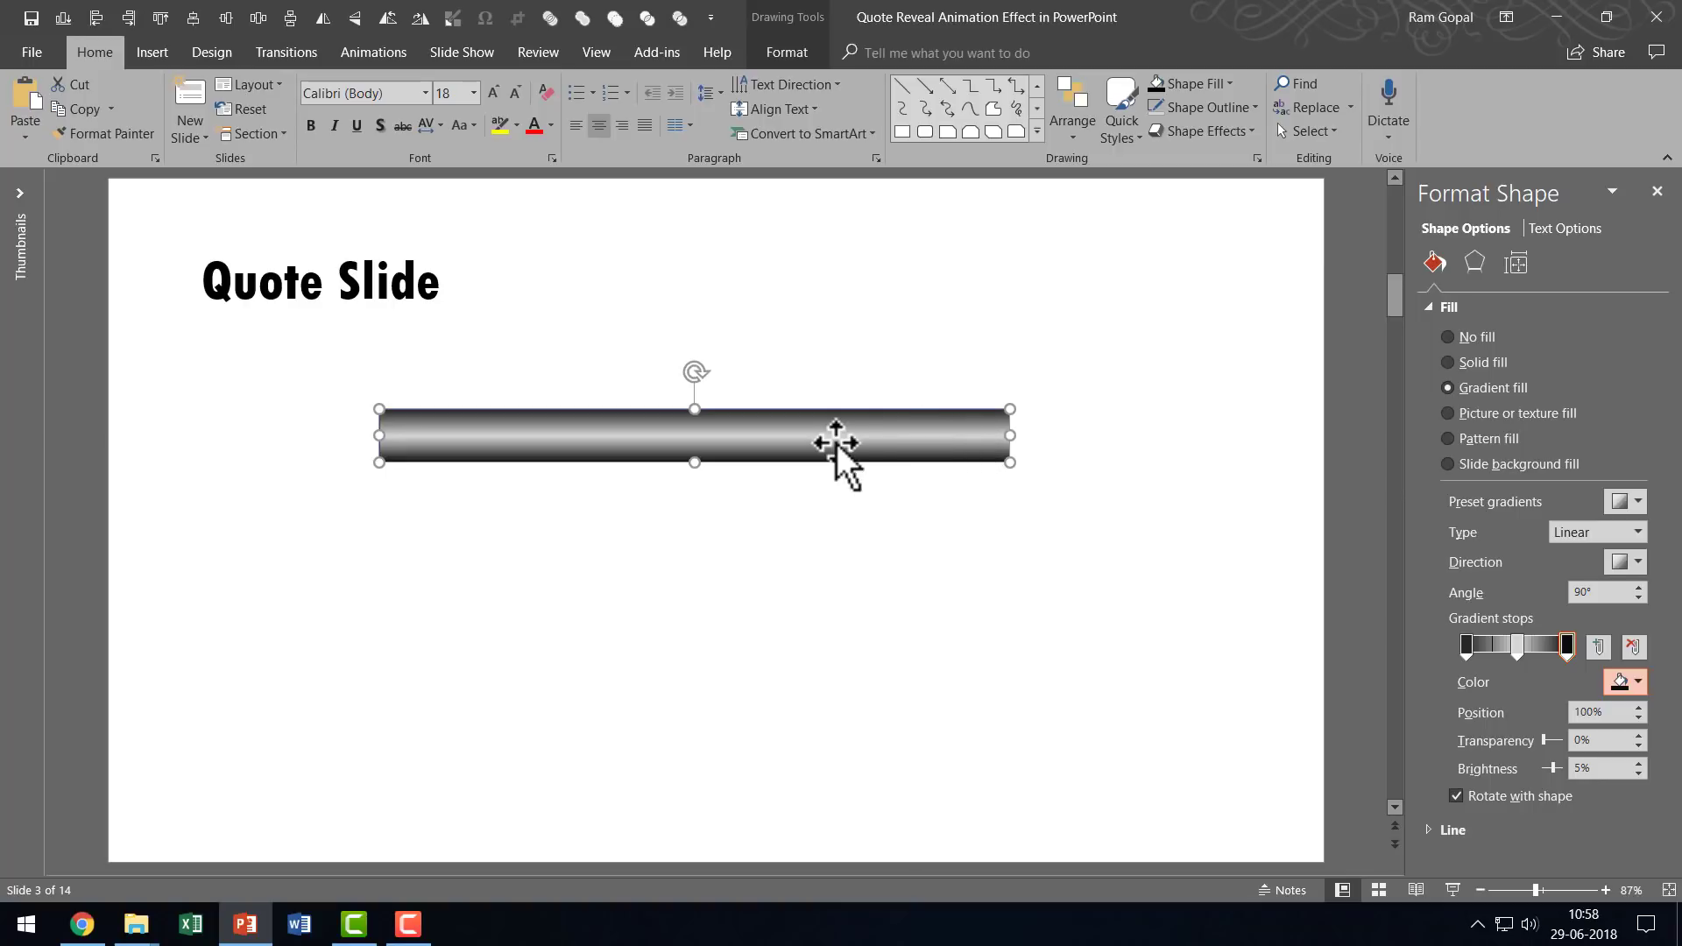
Step: Make the gradient bar slightly thinner and place a duplicate directly beneath it
{"action": "left_click_drag", "start_coordinate": [695, 462], "coordinate": [705, 452]}
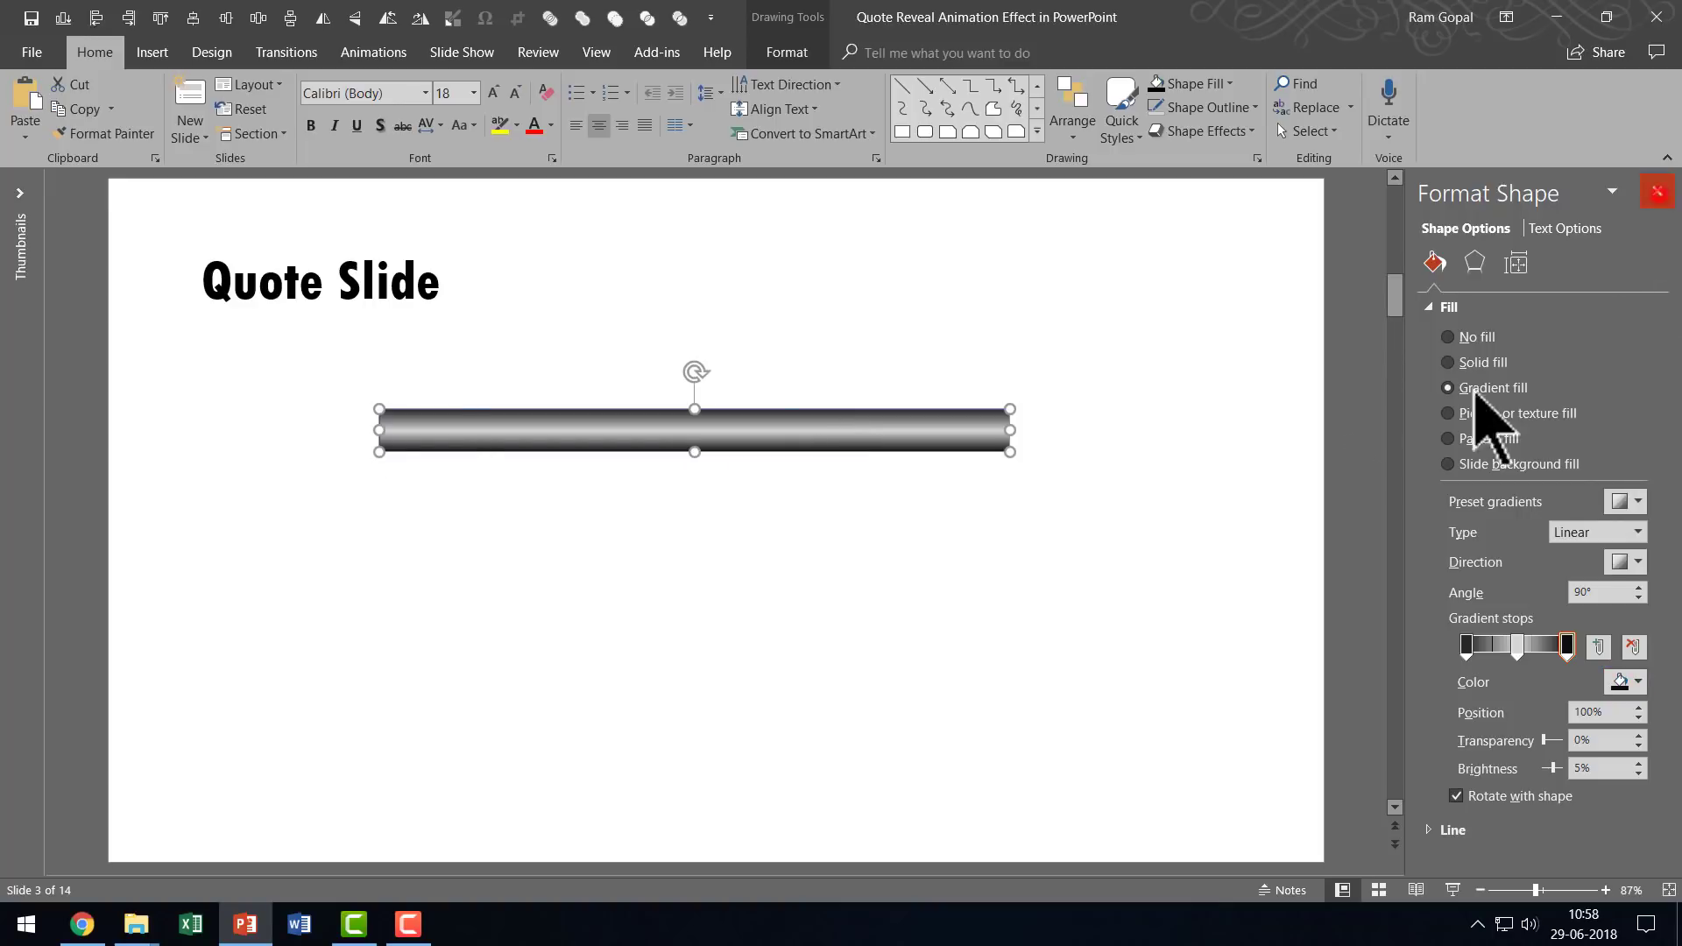
{"action": "left_click", "coordinate": [1657, 191]}
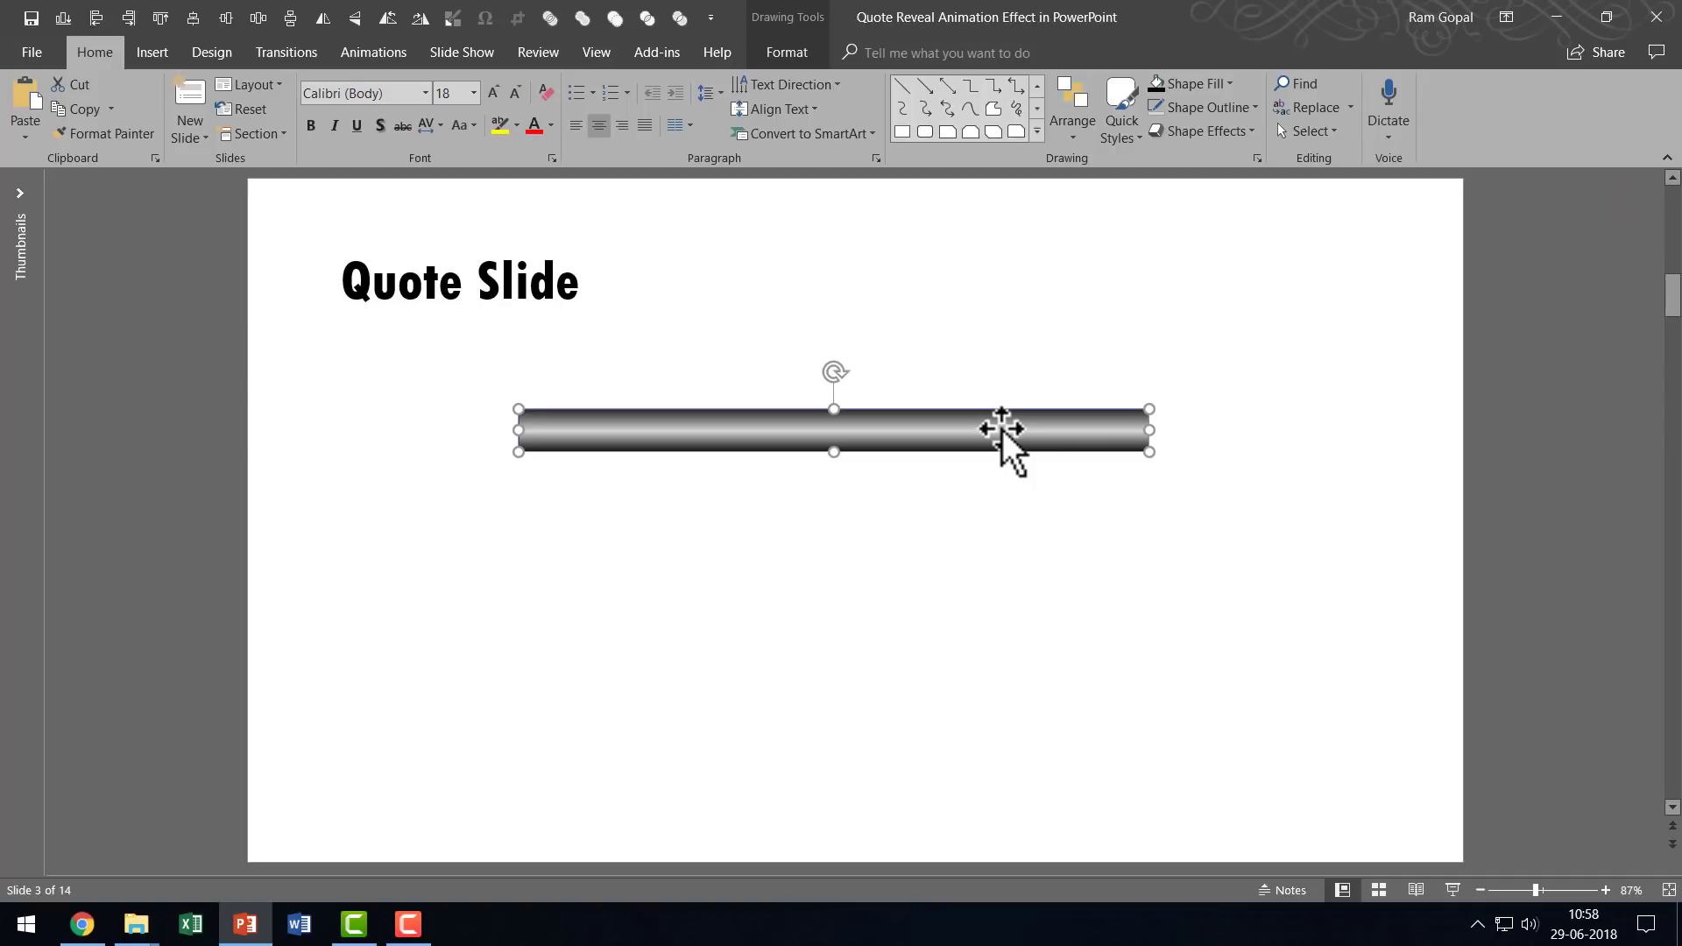
{"action": "left_click_drag", "start_coordinate": [1002, 429], "coordinate": [1003, 467]}
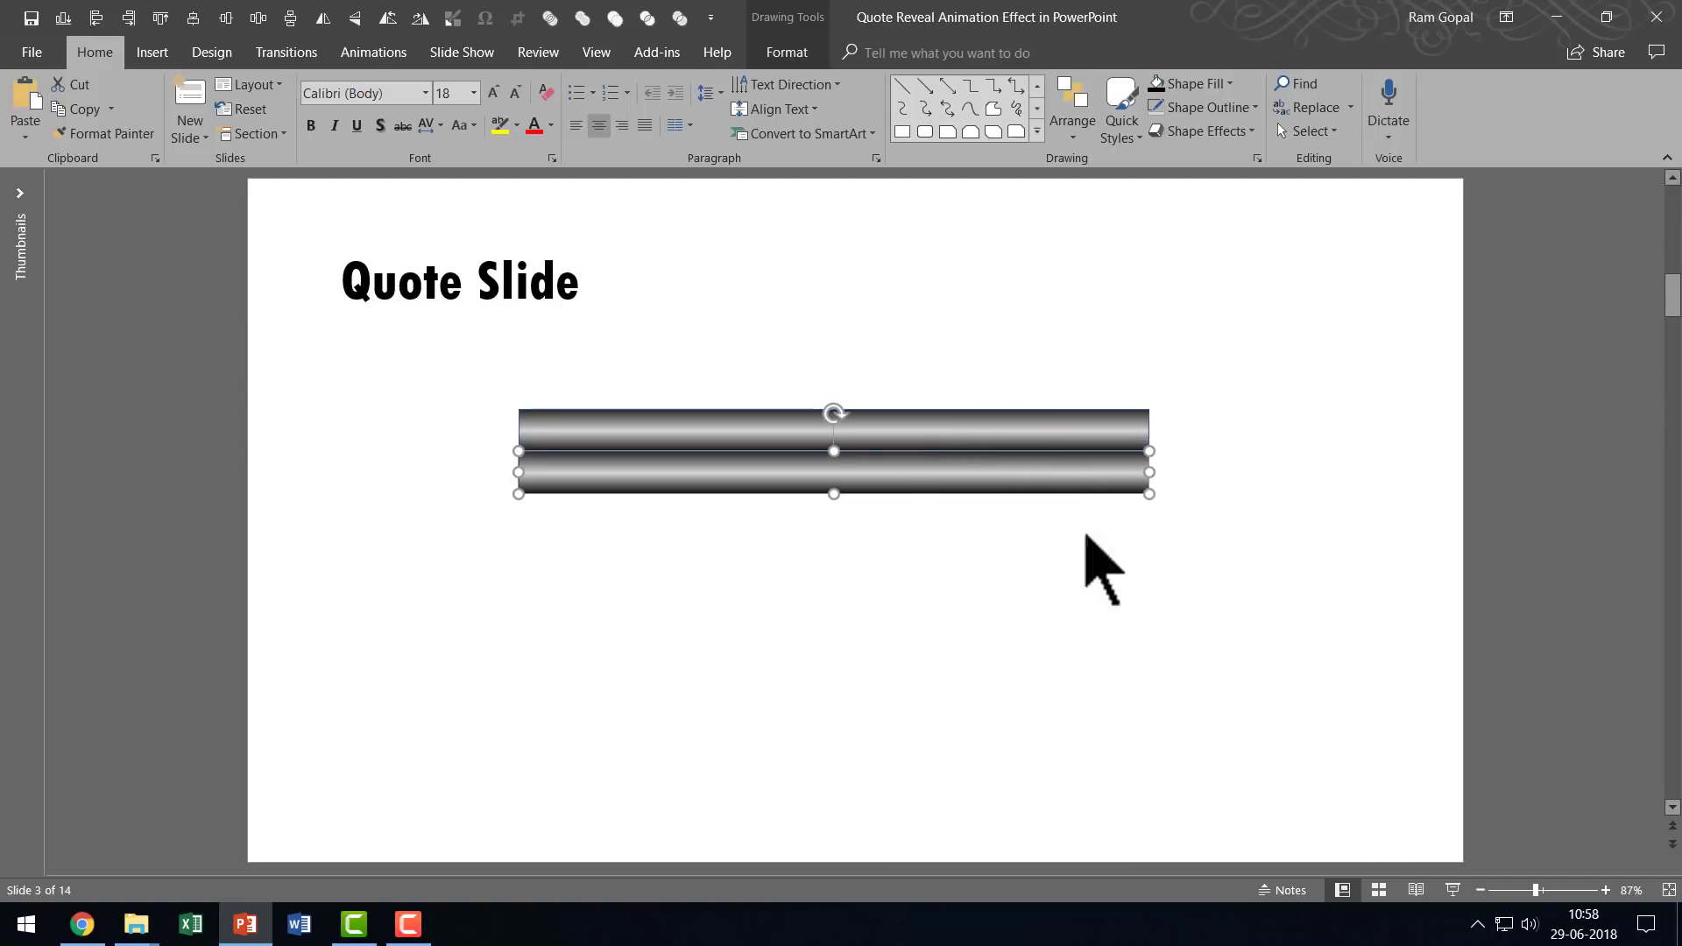
{"action": "left_click", "coordinate": [1259, 515]}
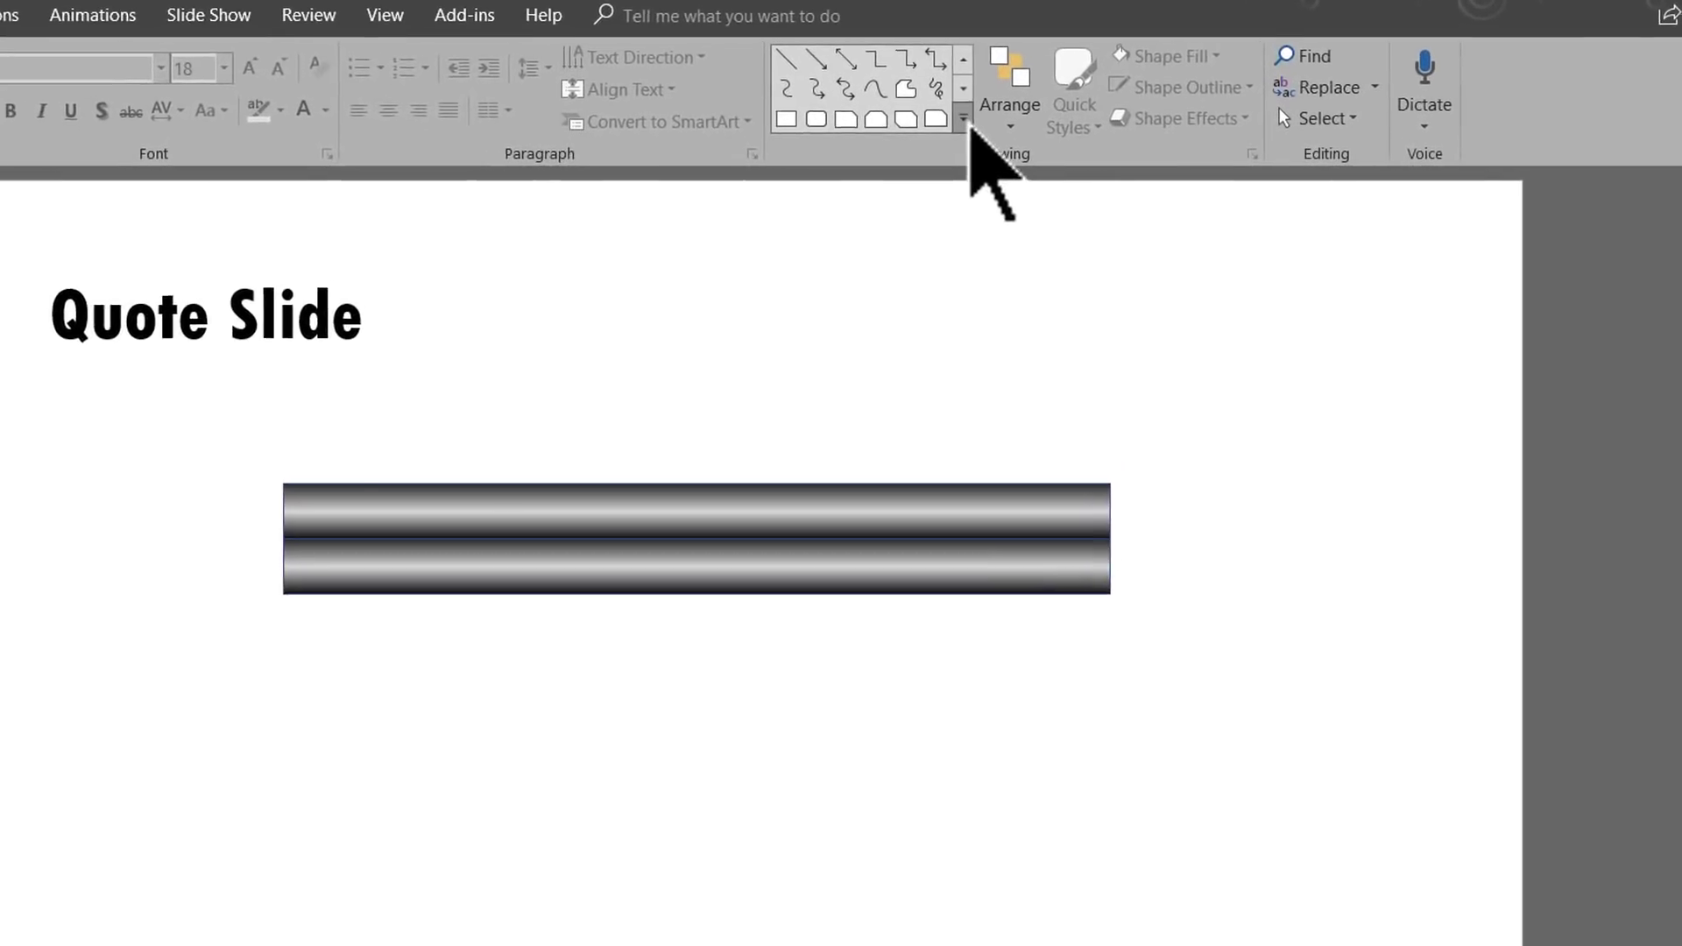
Step: Draw a hollow circle about 1.4 cm wide at the center of the lower bar's bottom edge
{"action": "left_click", "coordinate": [963, 119]}
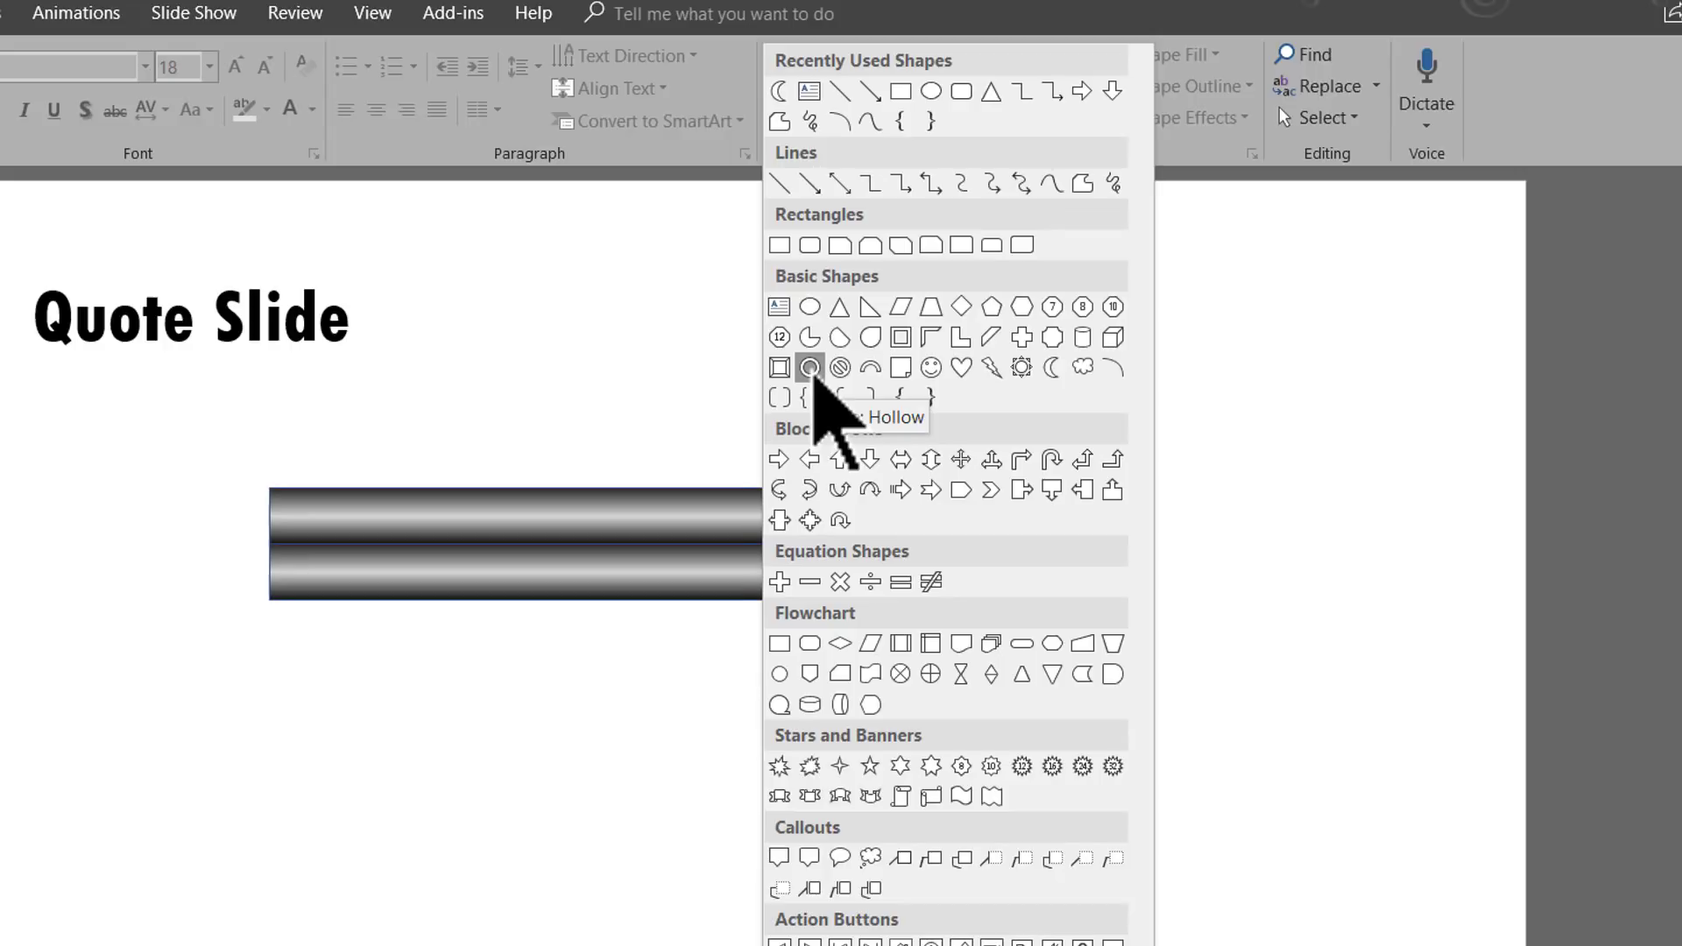
{"action": "left_click", "coordinate": [809, 367]}
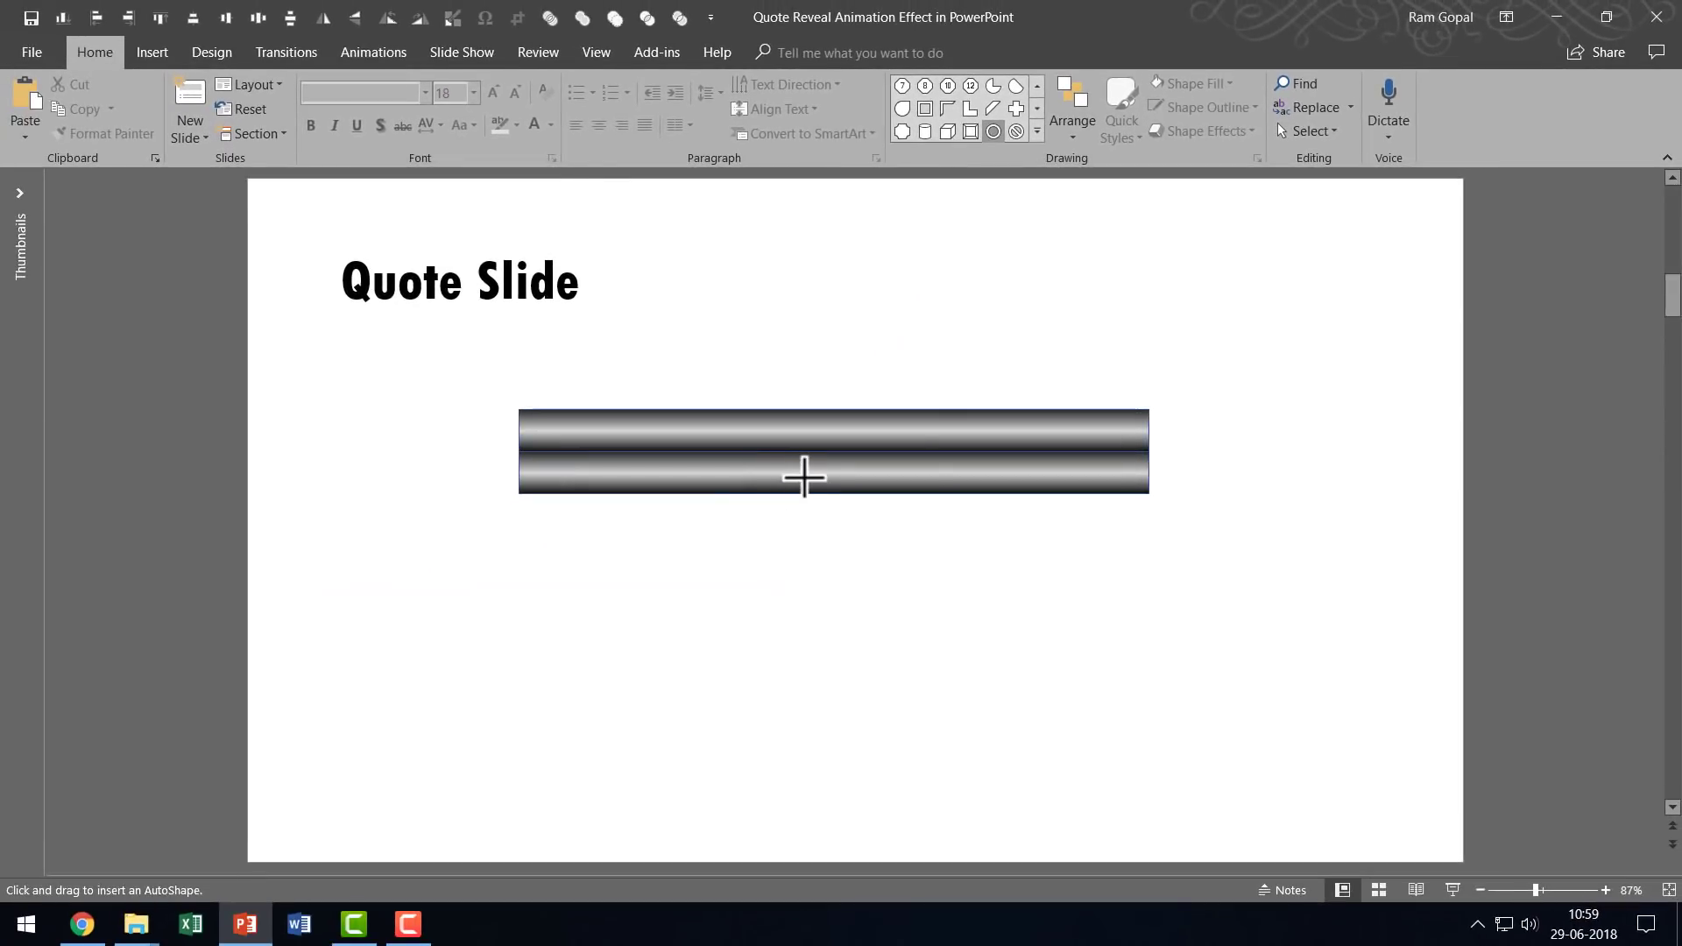
{"action": "left_click_drag", "start_coordinate": [805, 475], "coordinate": [856, 523]}
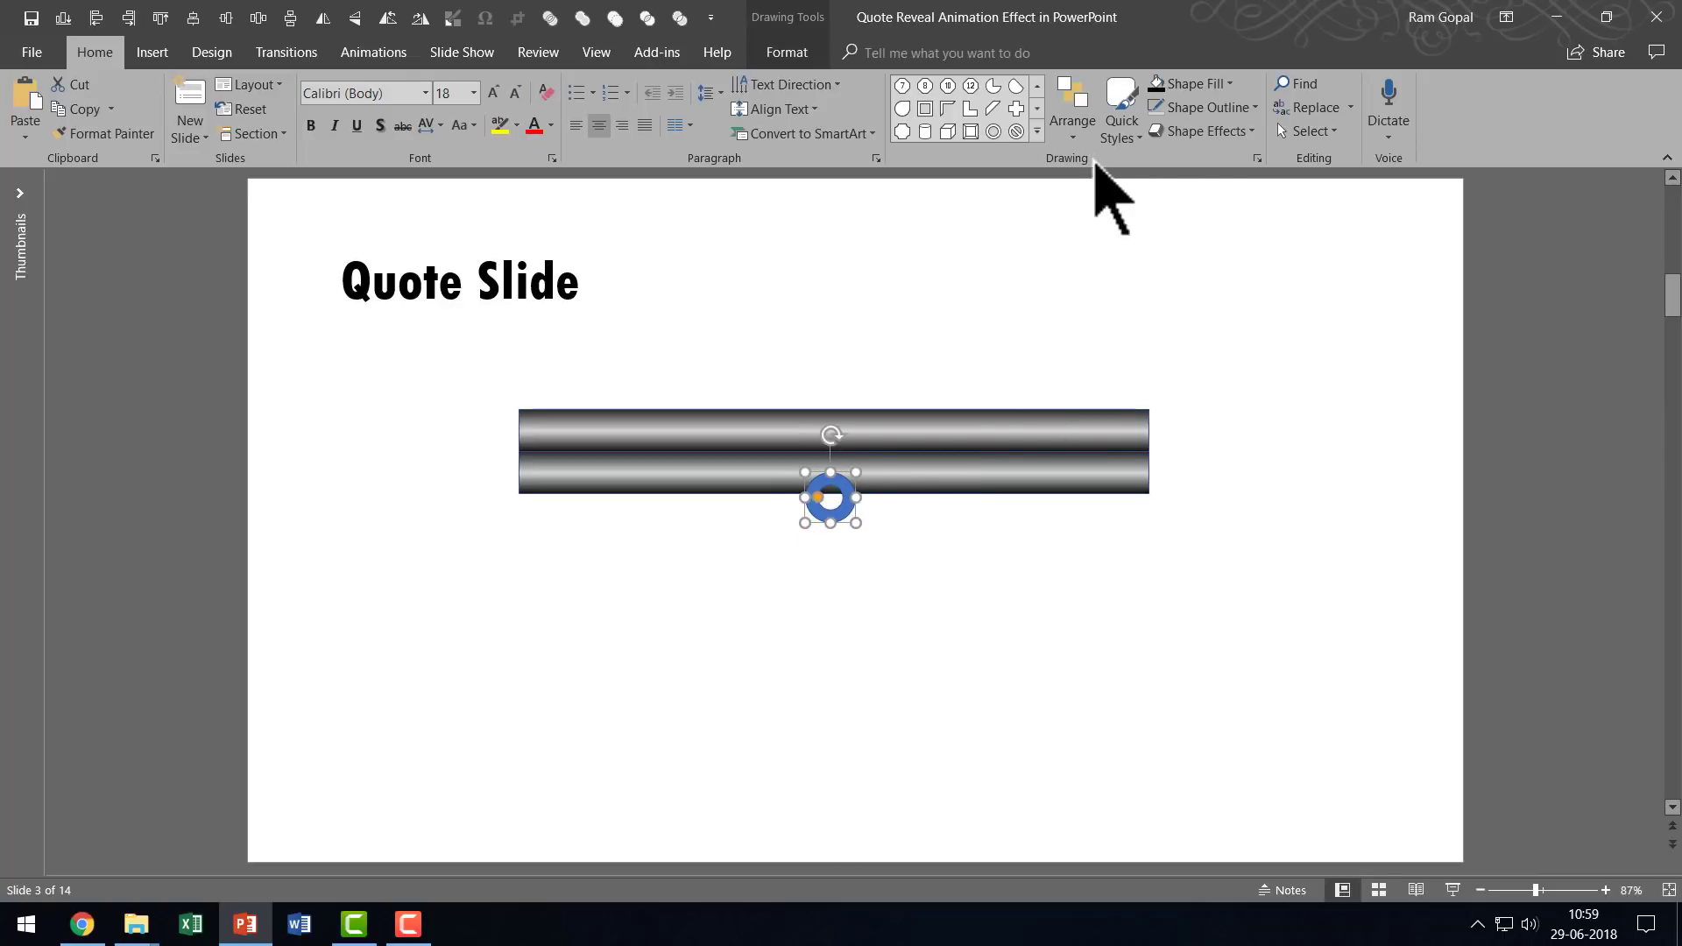
Step: Fill the ring with a dark shade of black and remove its outline
{"action": "left_click", "coordinate": [1196, 83]}
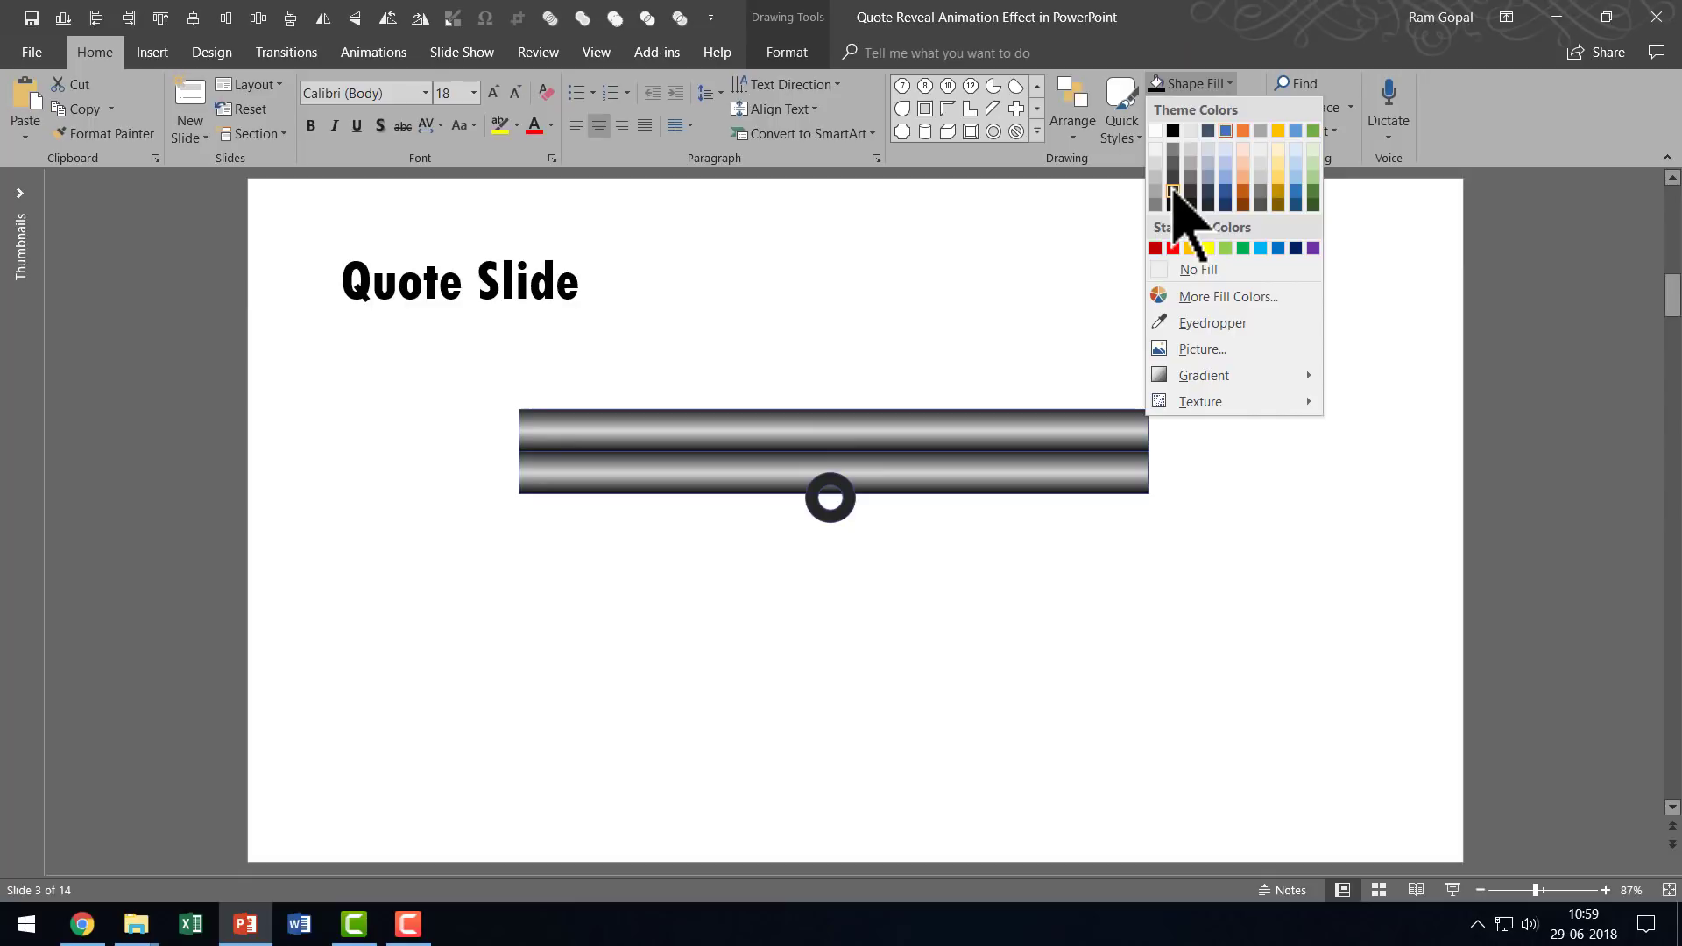
{"action": "left_click", "coordinate": [1172, 178]}
{"action": "left_click", "coordinate": [1226, 107]}
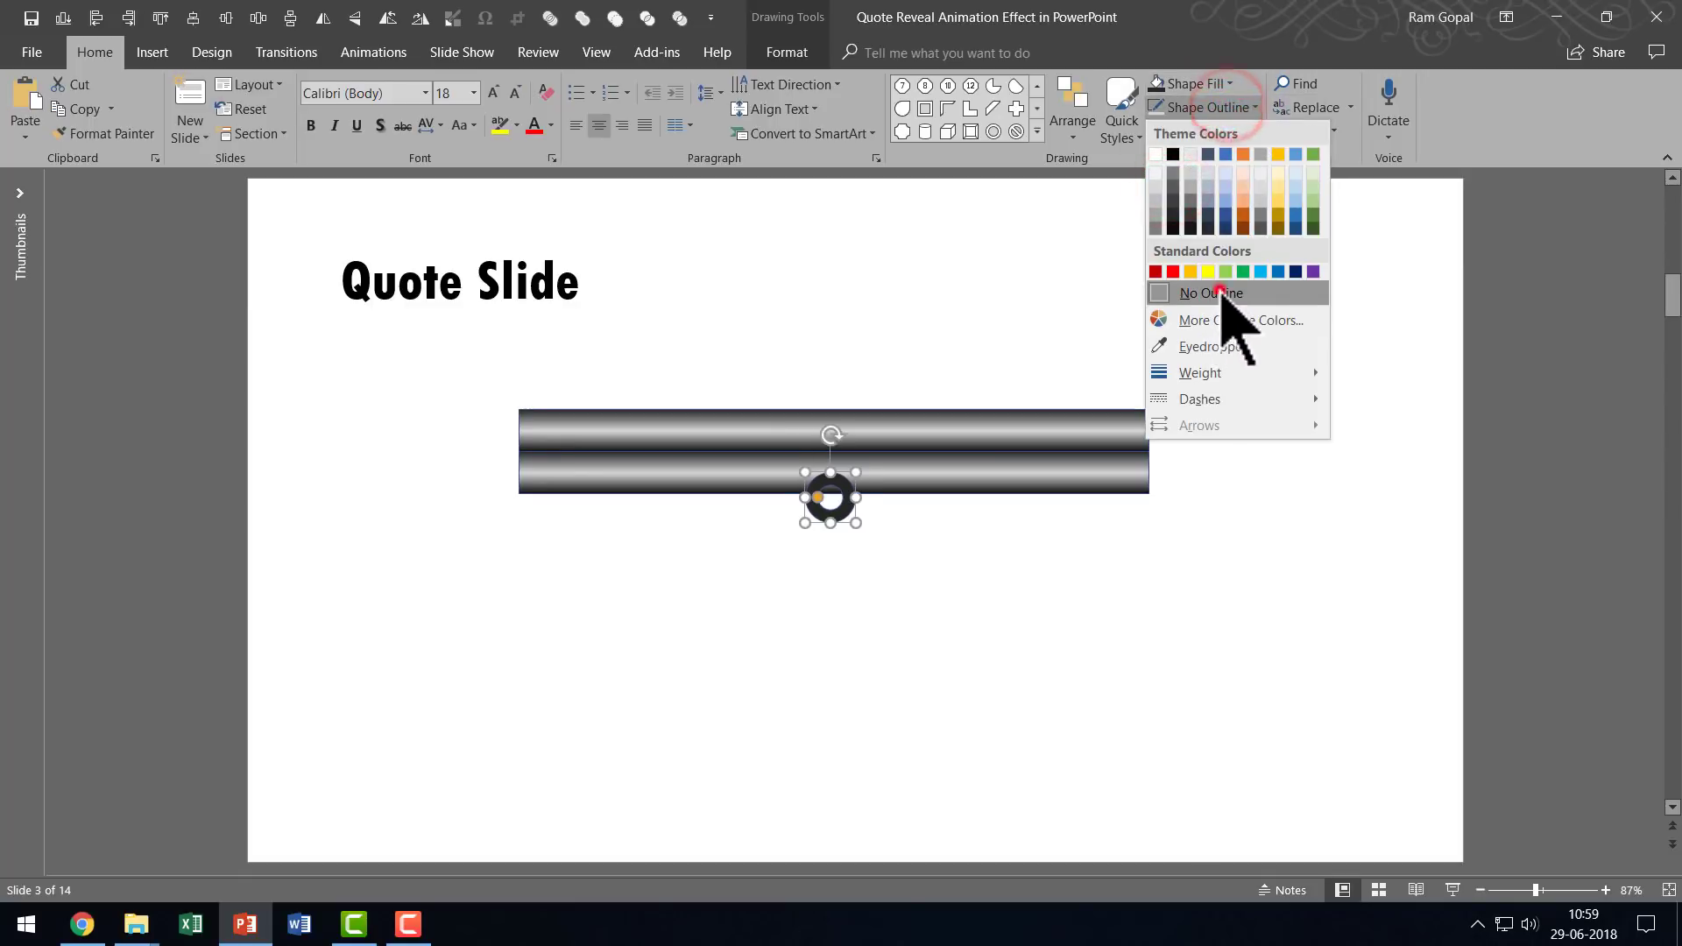
{"action": "left_click", "coordinate": [1214, 293]}
{"action": "left_click", "coordinate": [1326, 492]}
Step: Send the ring to the back so its upper half sits behind the lower bar
{"action": "left_click", "coordinate": [830, 501]}
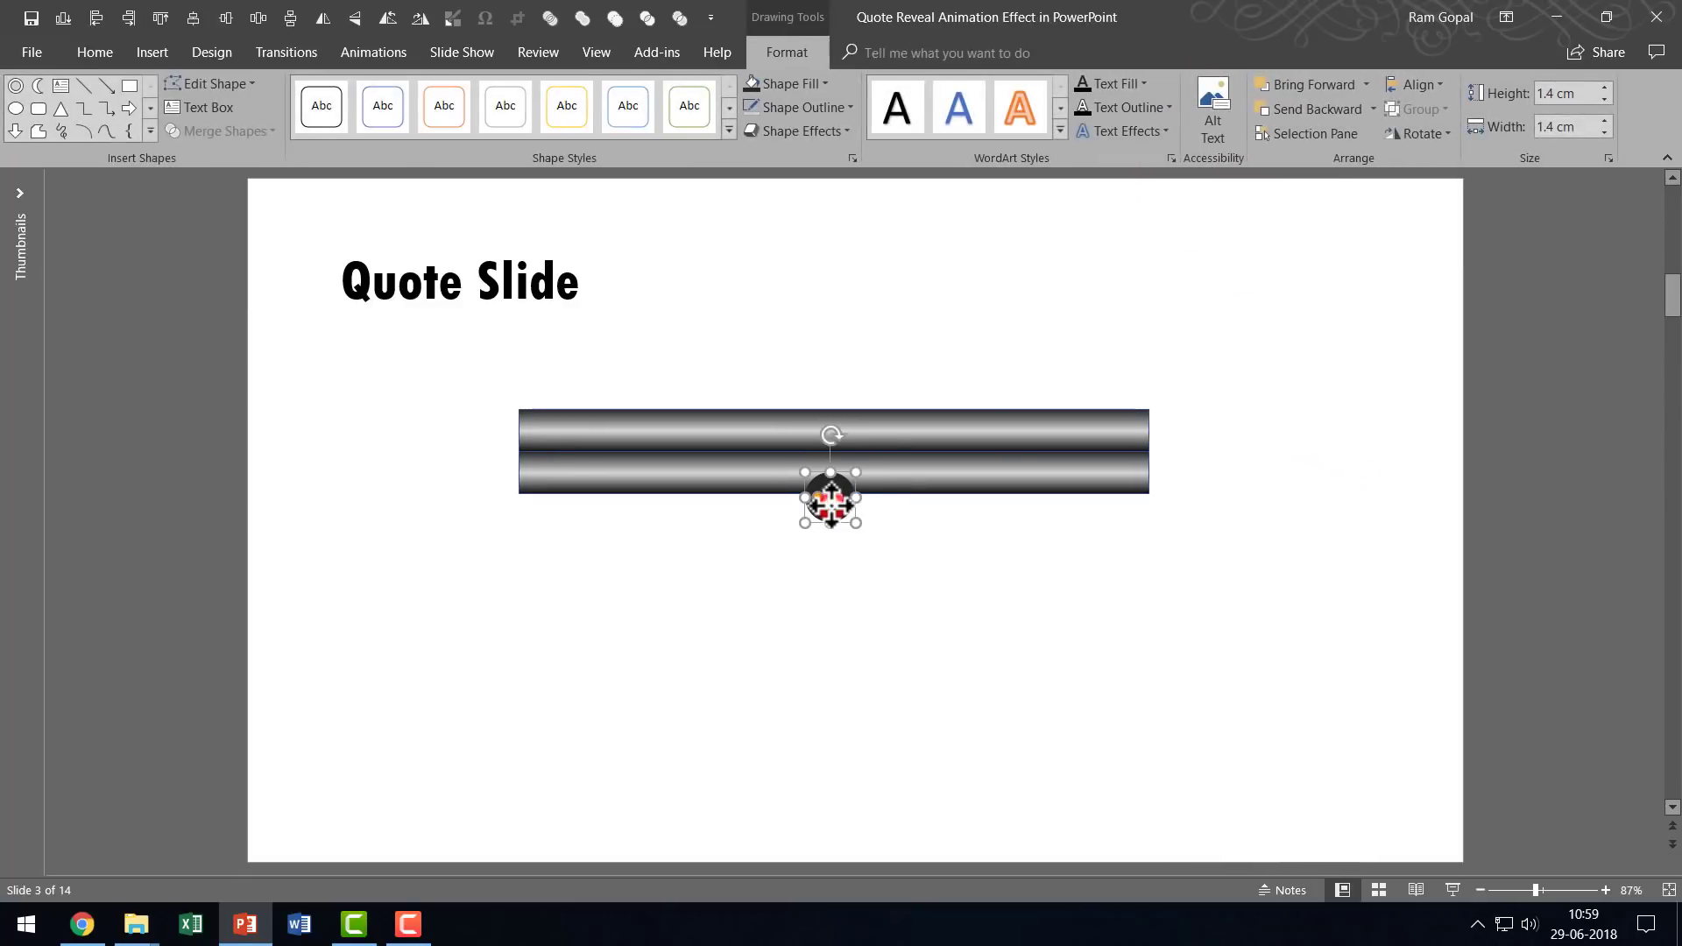
{"action": "right_click", "coordinate": [830, 501]}
{"action": "left_click", "coordinate": [912, 239]}
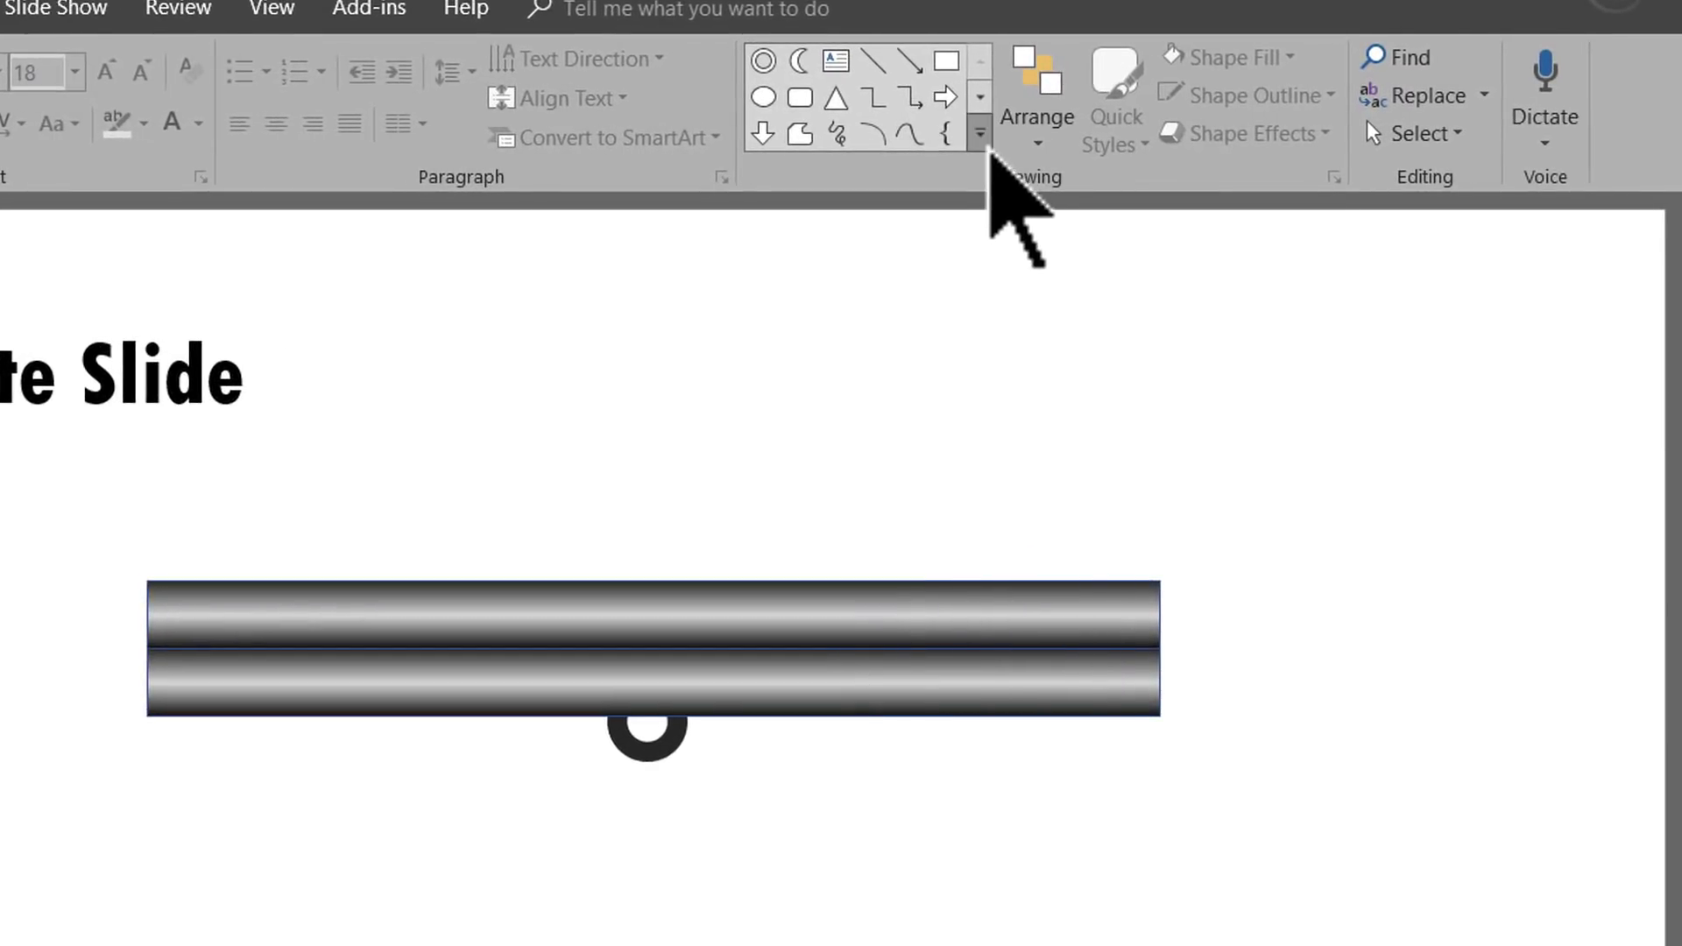
Step: Draw a rounded rectangle near the slide's right edge, round its ends fully and shrink it to a short, thin rod
{"action": "left_click", "coordinate": [981, 137]}
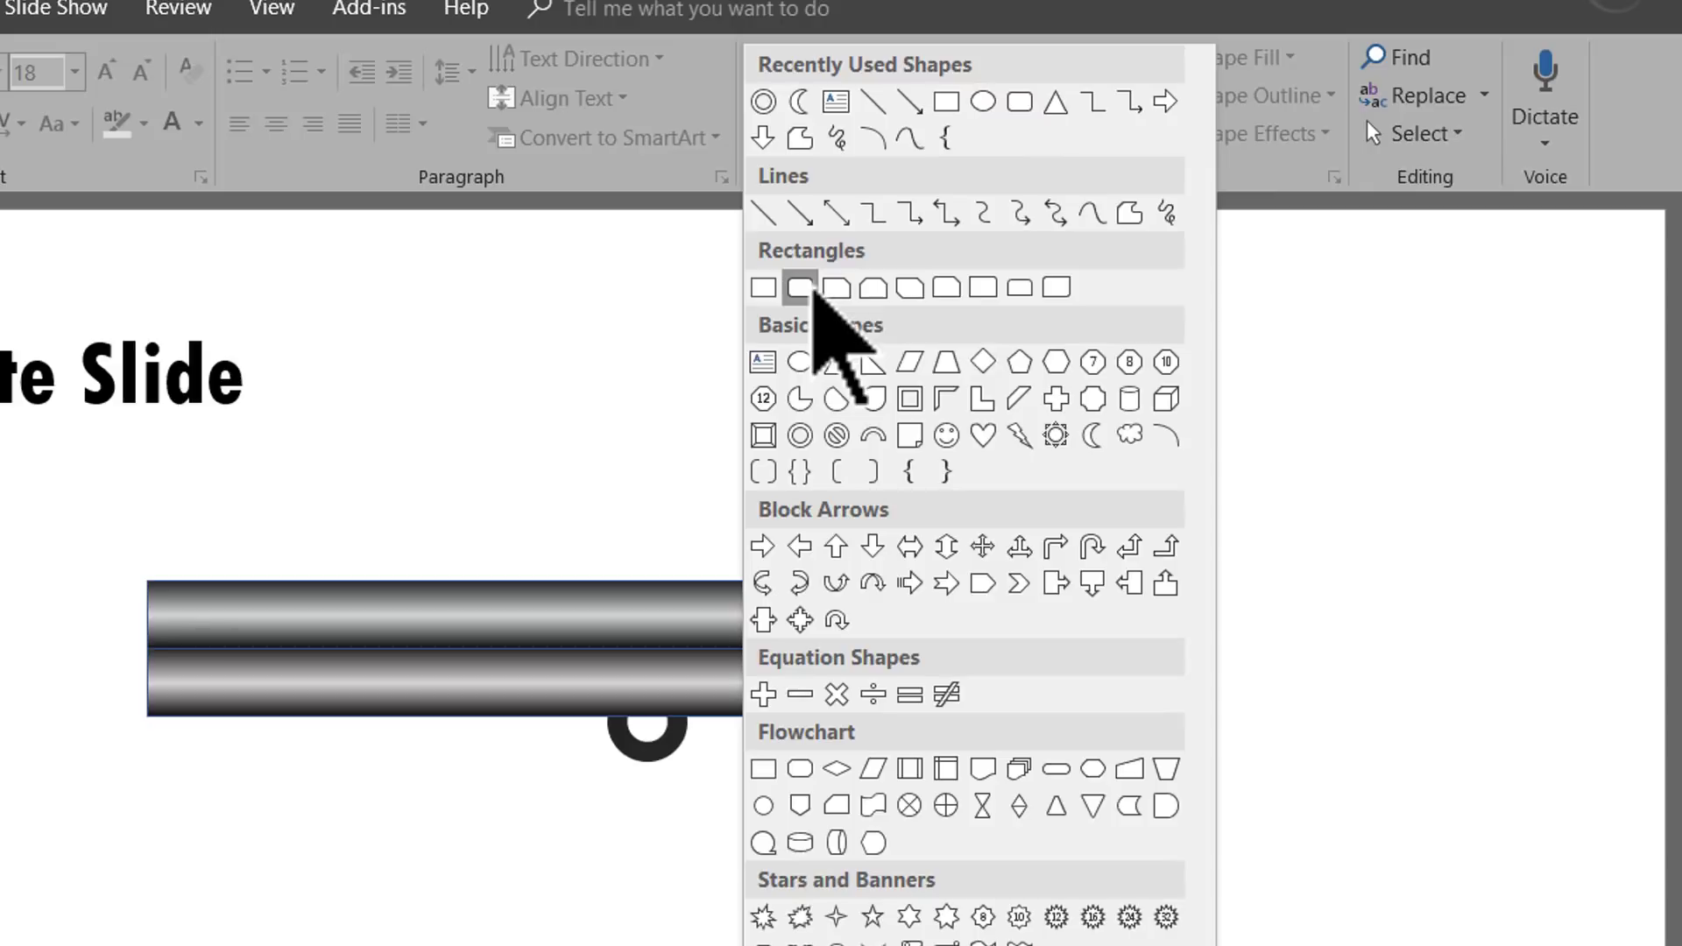
{"action": "left_click", "coordinate": [815, 292]}
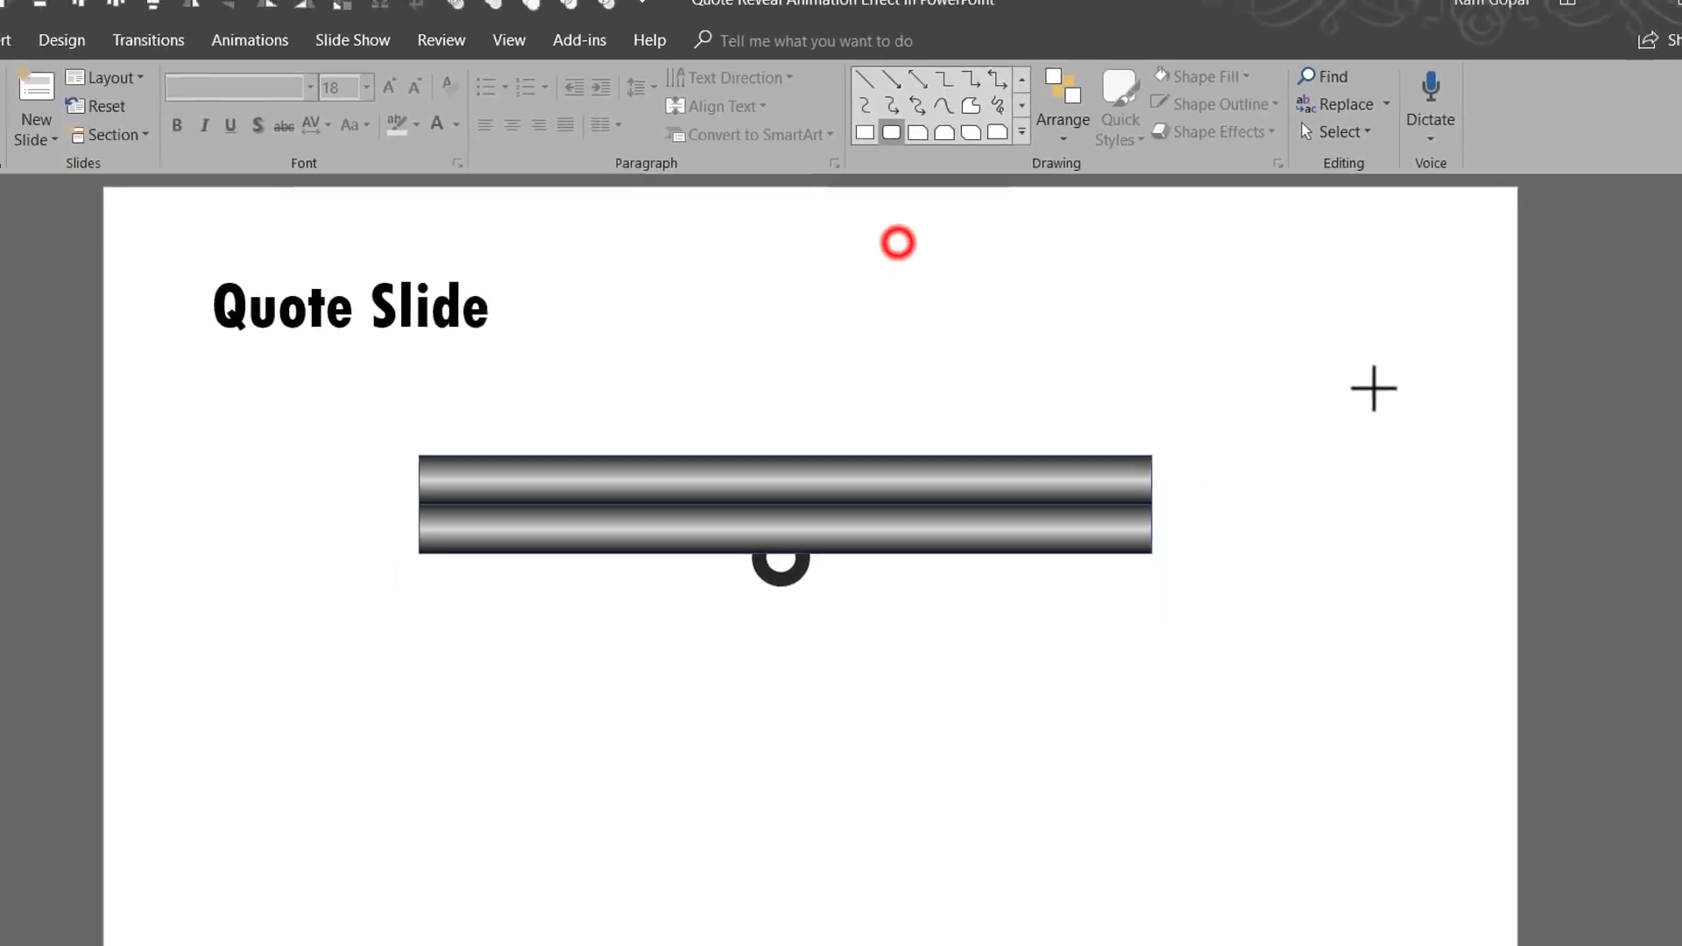
{"action": "left_click_drag", "start_coordinate": [1361, 350], "coordinate": [1455, 612]}
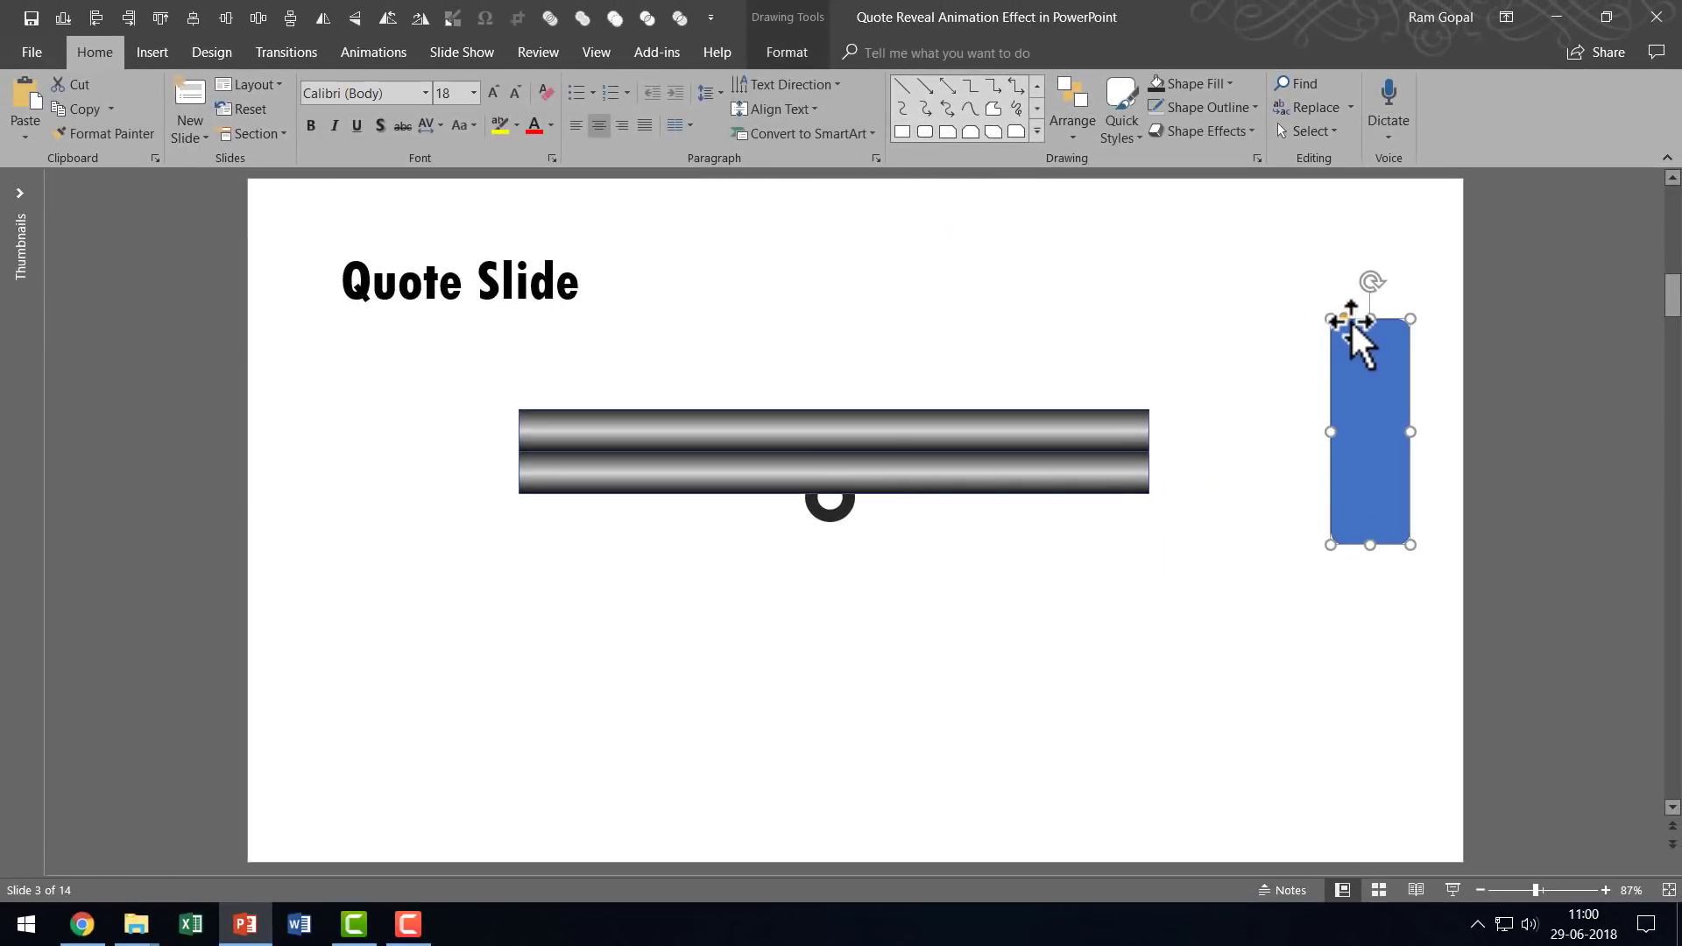
{"action": "left_click_drag", "start_coordinate": [1347, 324], "coordinate": [1350, 326]}
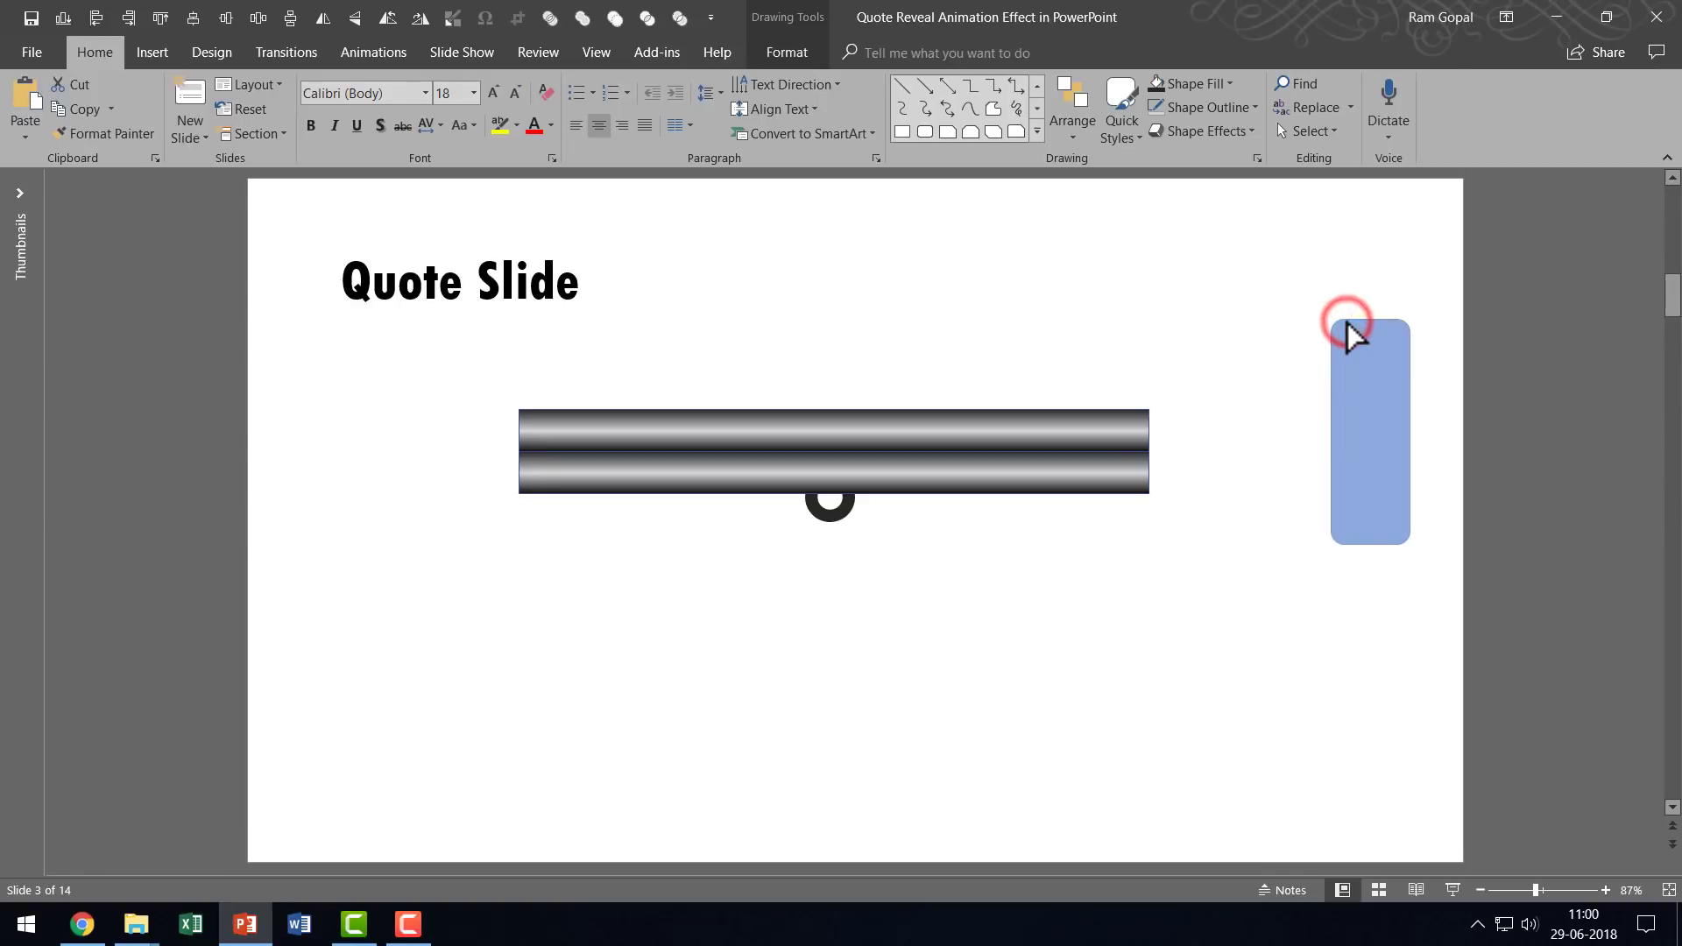
{"action": "left_click_drag", "start_coordinate": [1441, 351], "coordinate": [1436, 368]}
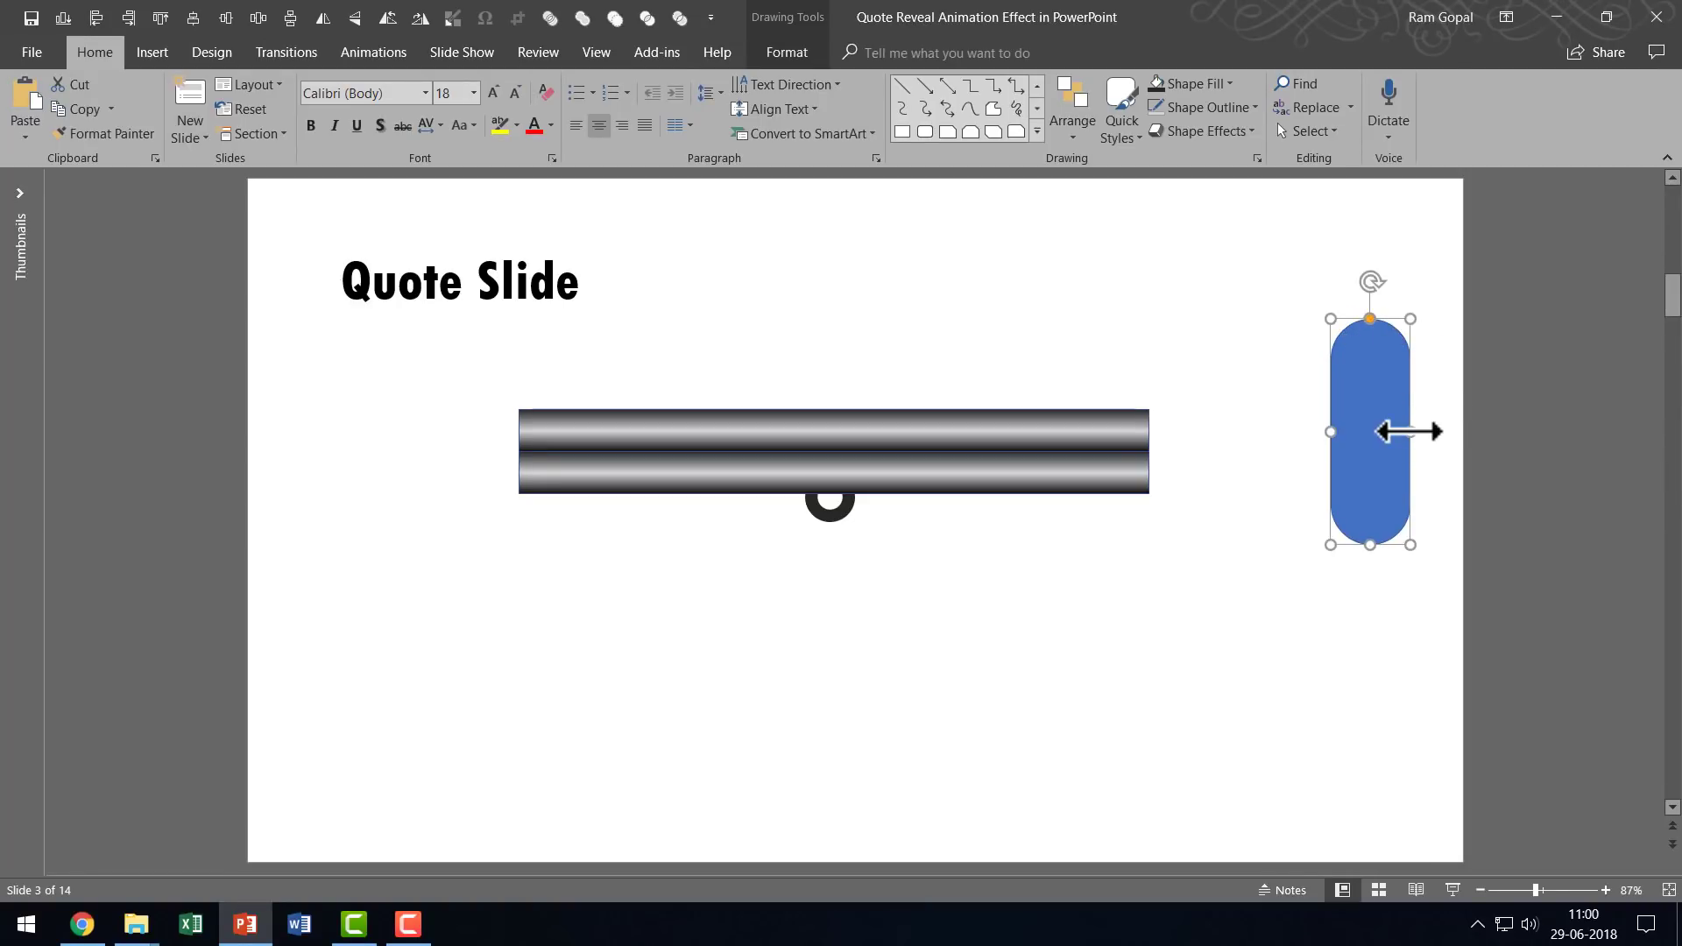
{"action": "left_click_drag", "start_coordinate": [1405, 435], "coordinate": [1348, 447]}
{"action": "mouse_move", "coordinate": [1349, 542]}
{"action": "left_mouse_down"}
{"action": "mouse_move", "coordinate": [1349, 372]}
{"action": "mouse_move", "coordinate": [1340, 385]}
{"action": "left_mouse_up"}
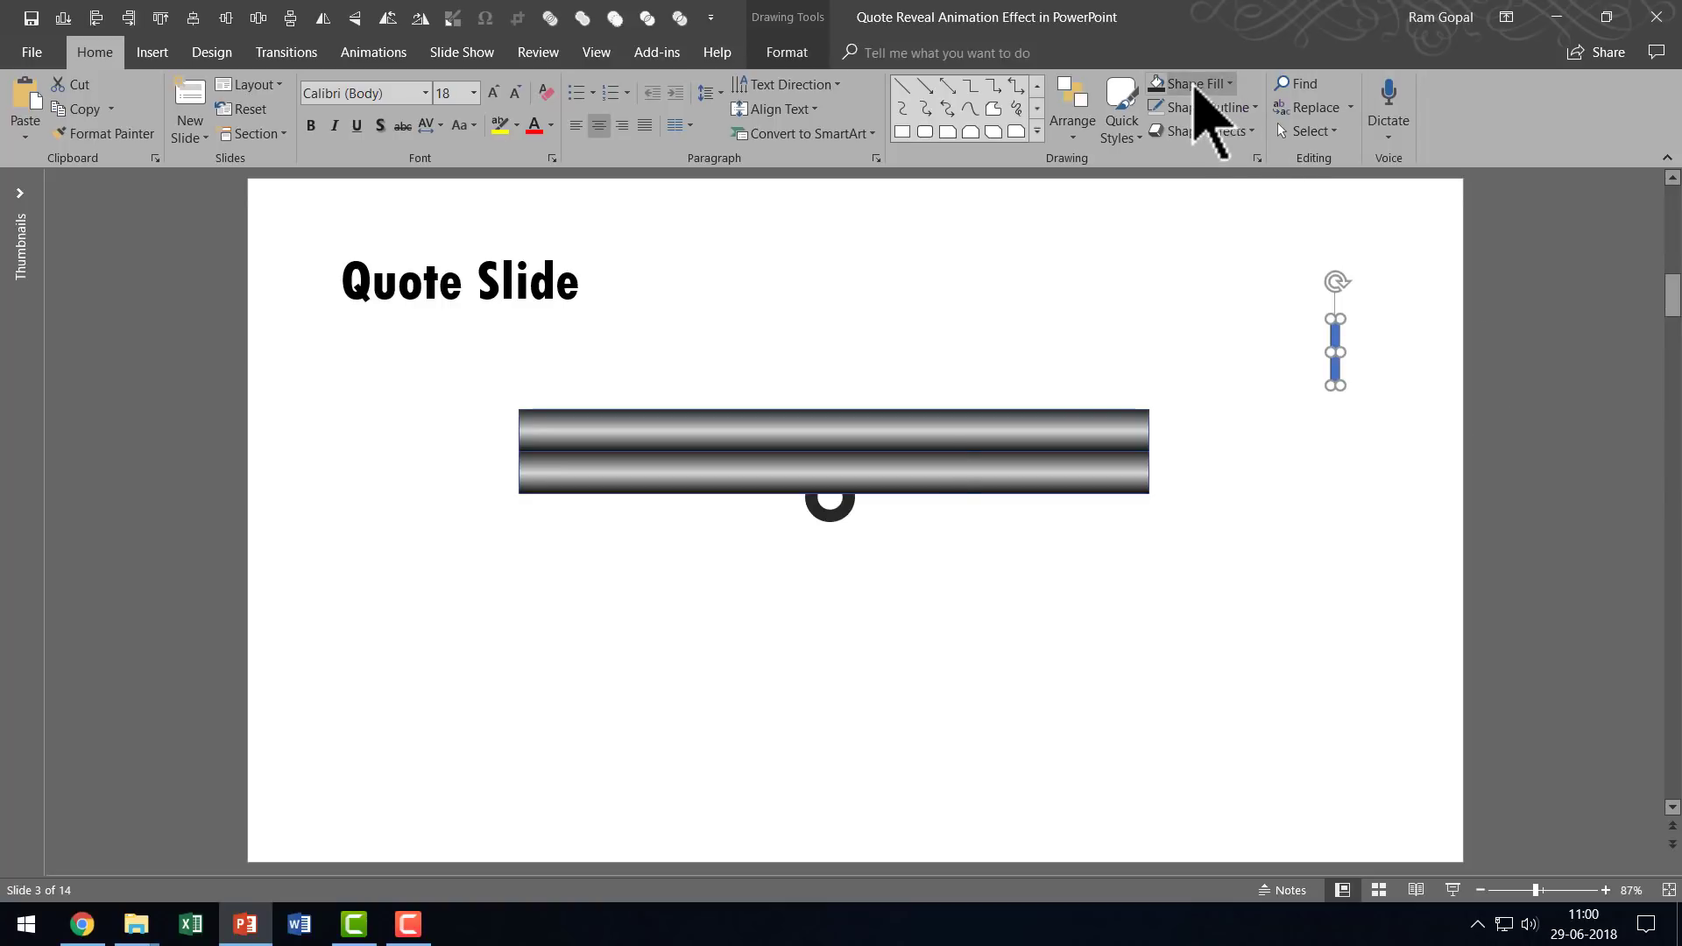
Step: Fill the rod with a dark shade of black and hang it centered from the ring under the bars
{"action": "left_click", "coordinate": [1184, 78]}
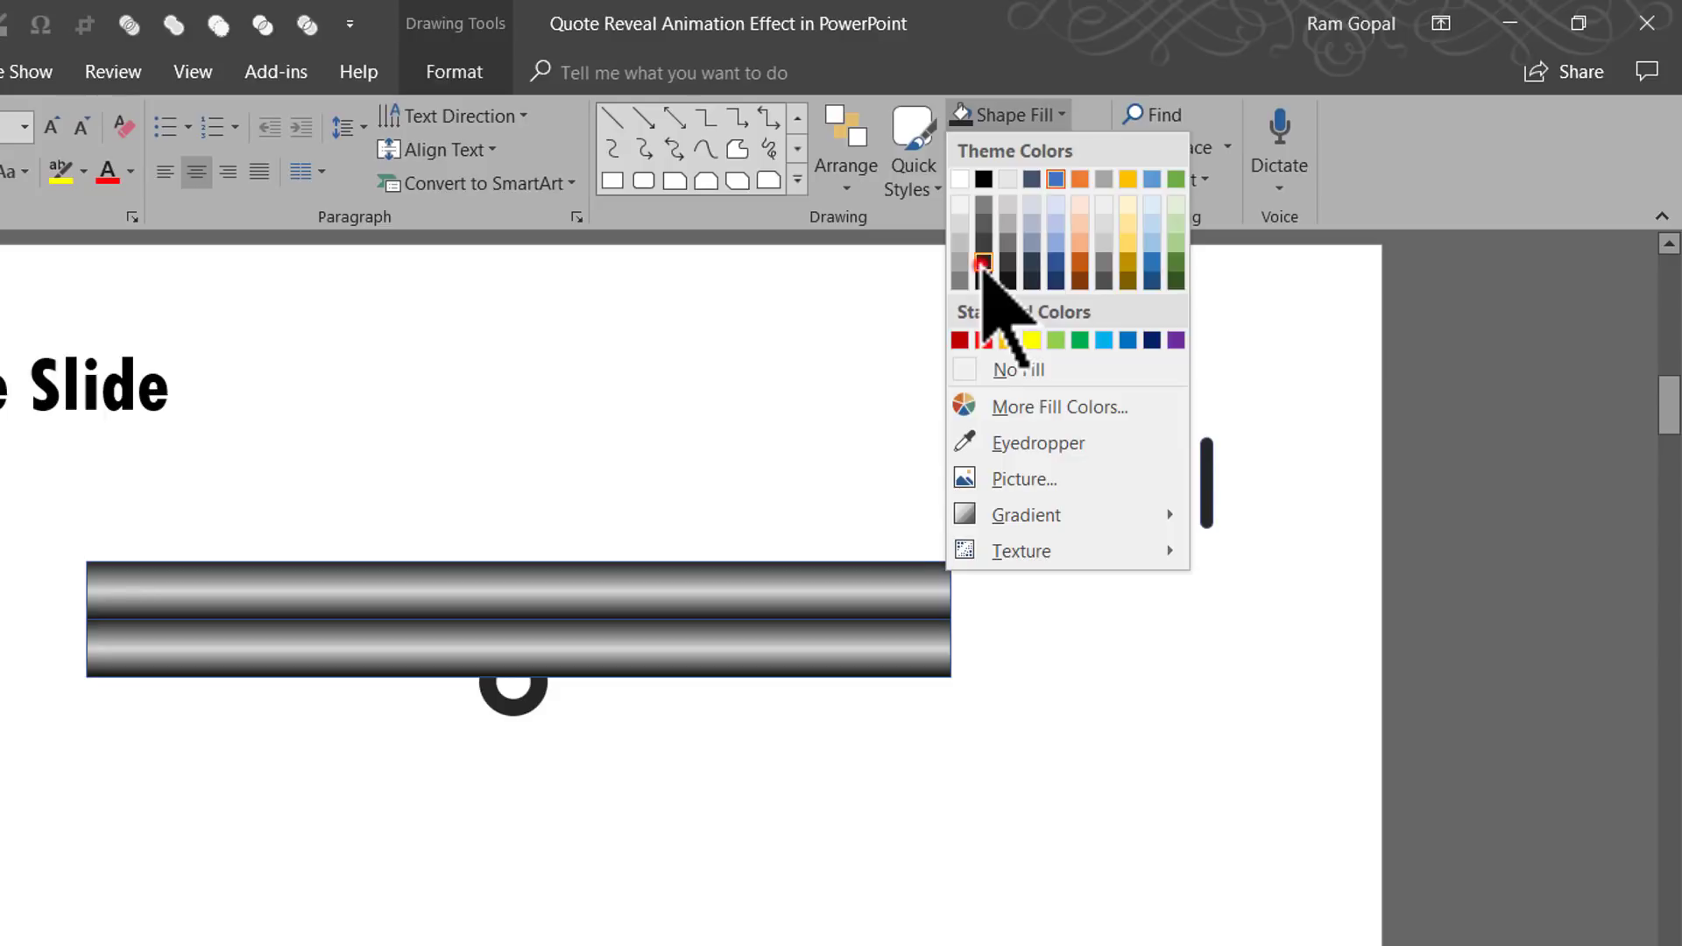
{"action": "left_click", "coordinate": [983, 265]}
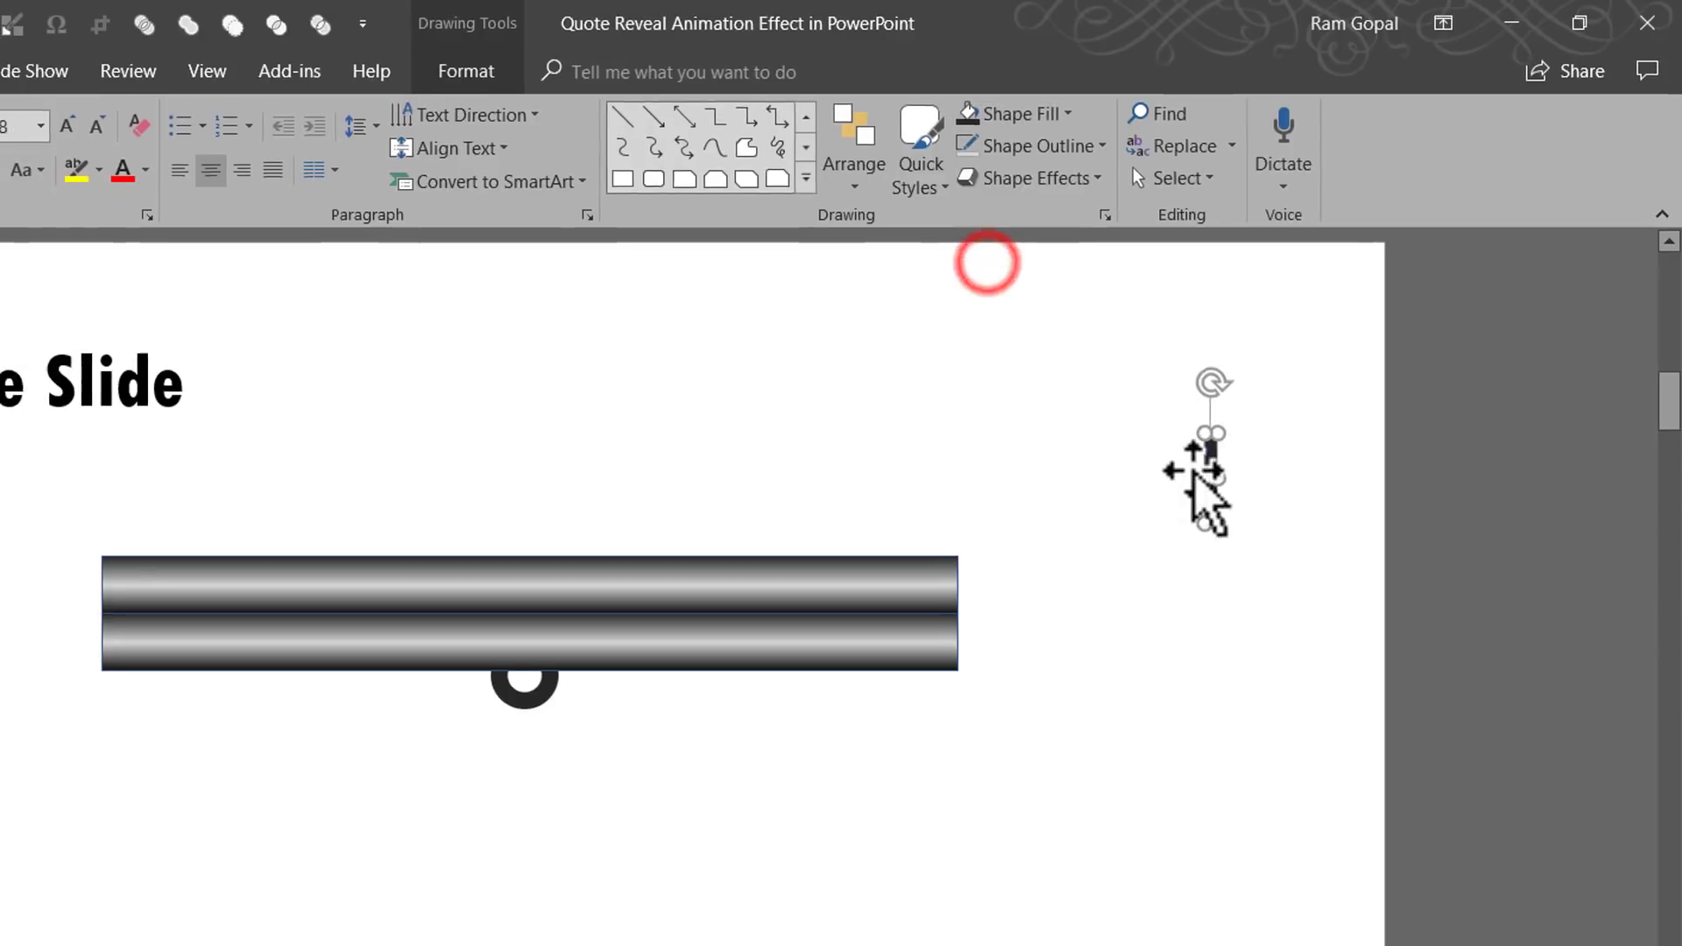
{"action": "left_click_drag", "start_coordinate": [1206, 482], "coordinate": [516, 721]}
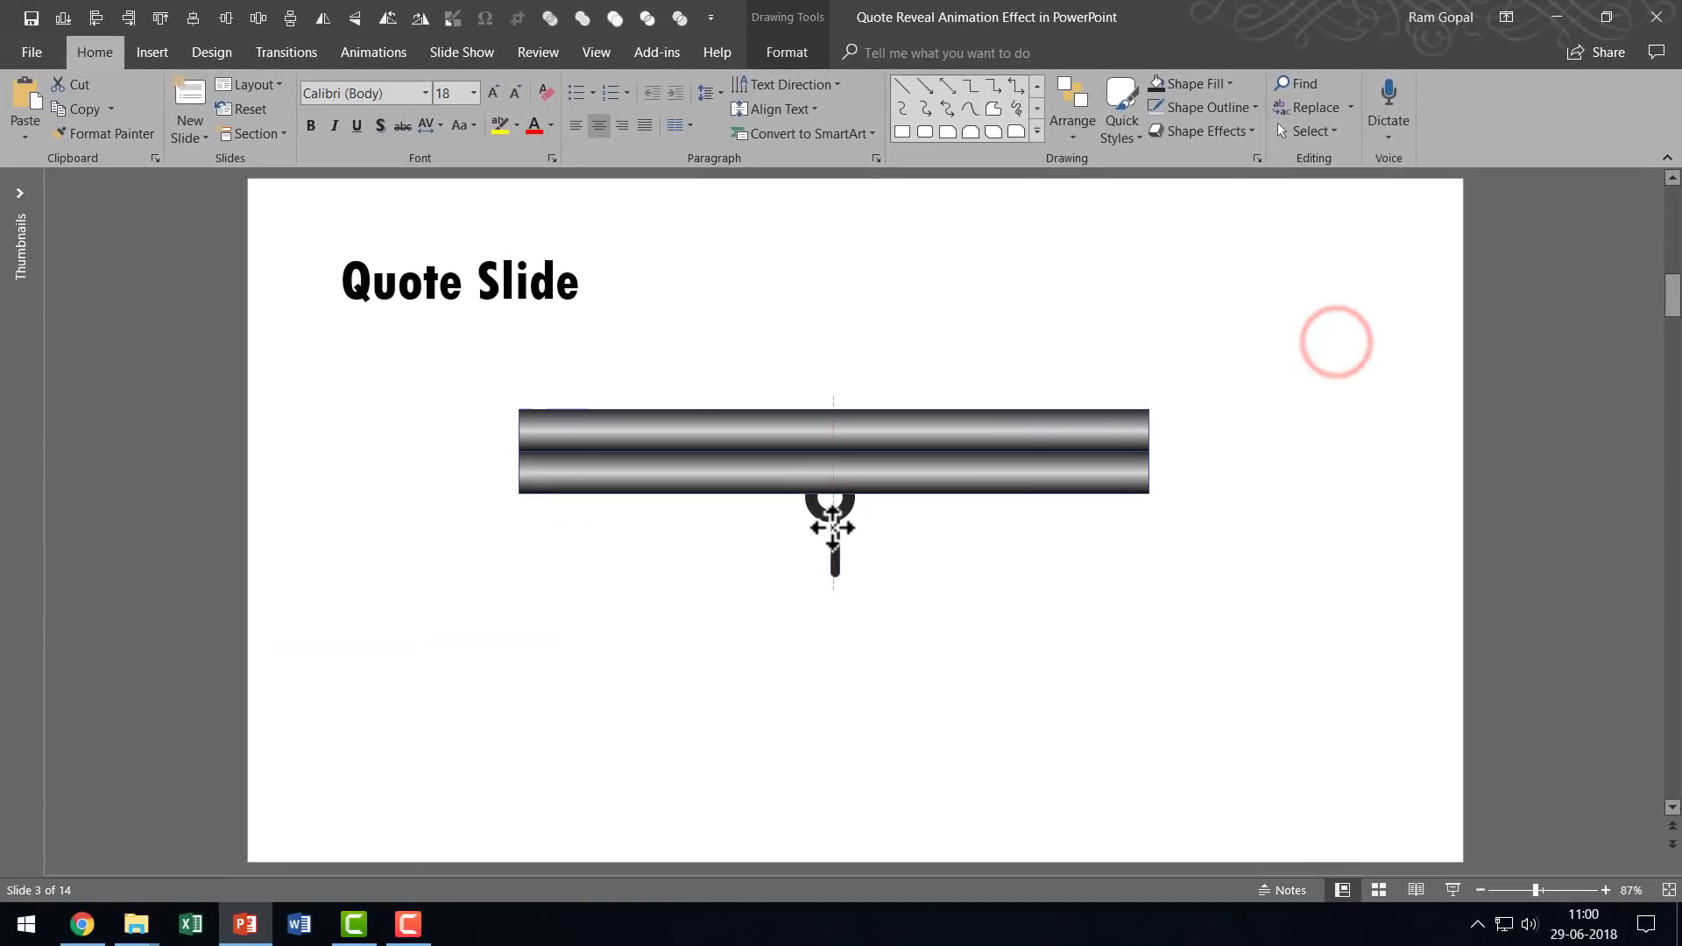
{"action": "left_click_drag", "start_coordinate": [832, 527], "coordinate": [831, 526]}
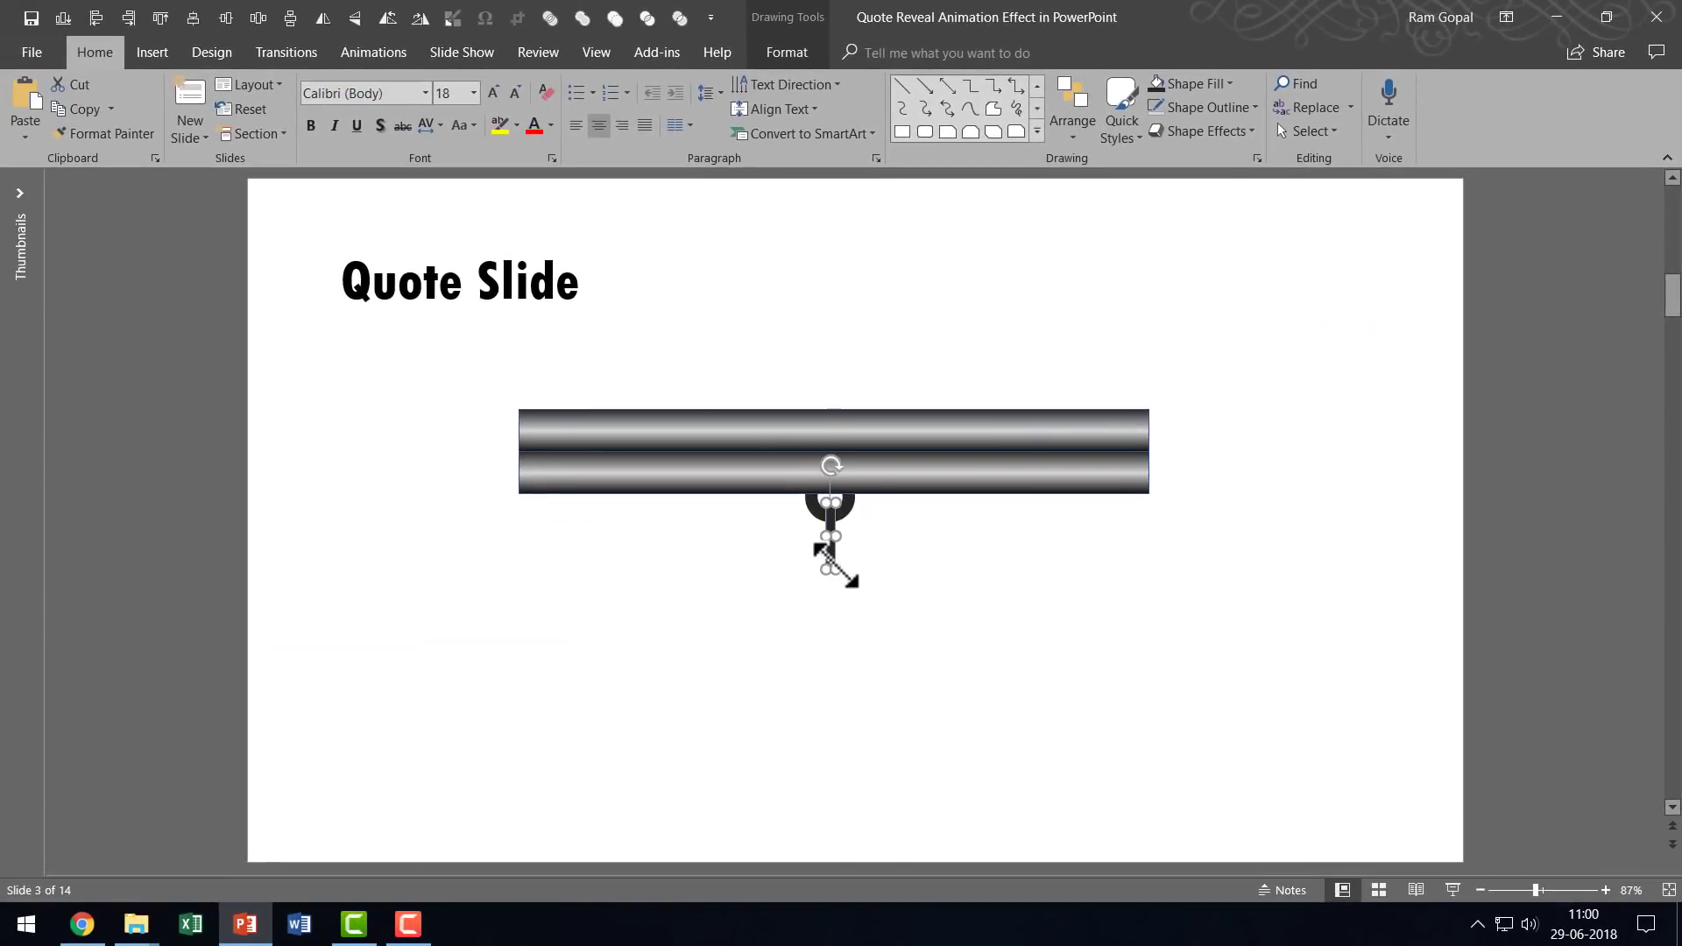
Step: Shorten the rod hanging below the ring and set the ring to no outline
{"action": "left_click_drag", "start_coordinate": [834, 568], "coordinate": [835, 549]}
{"action": "left_click", "coordinate": [928, 564]}
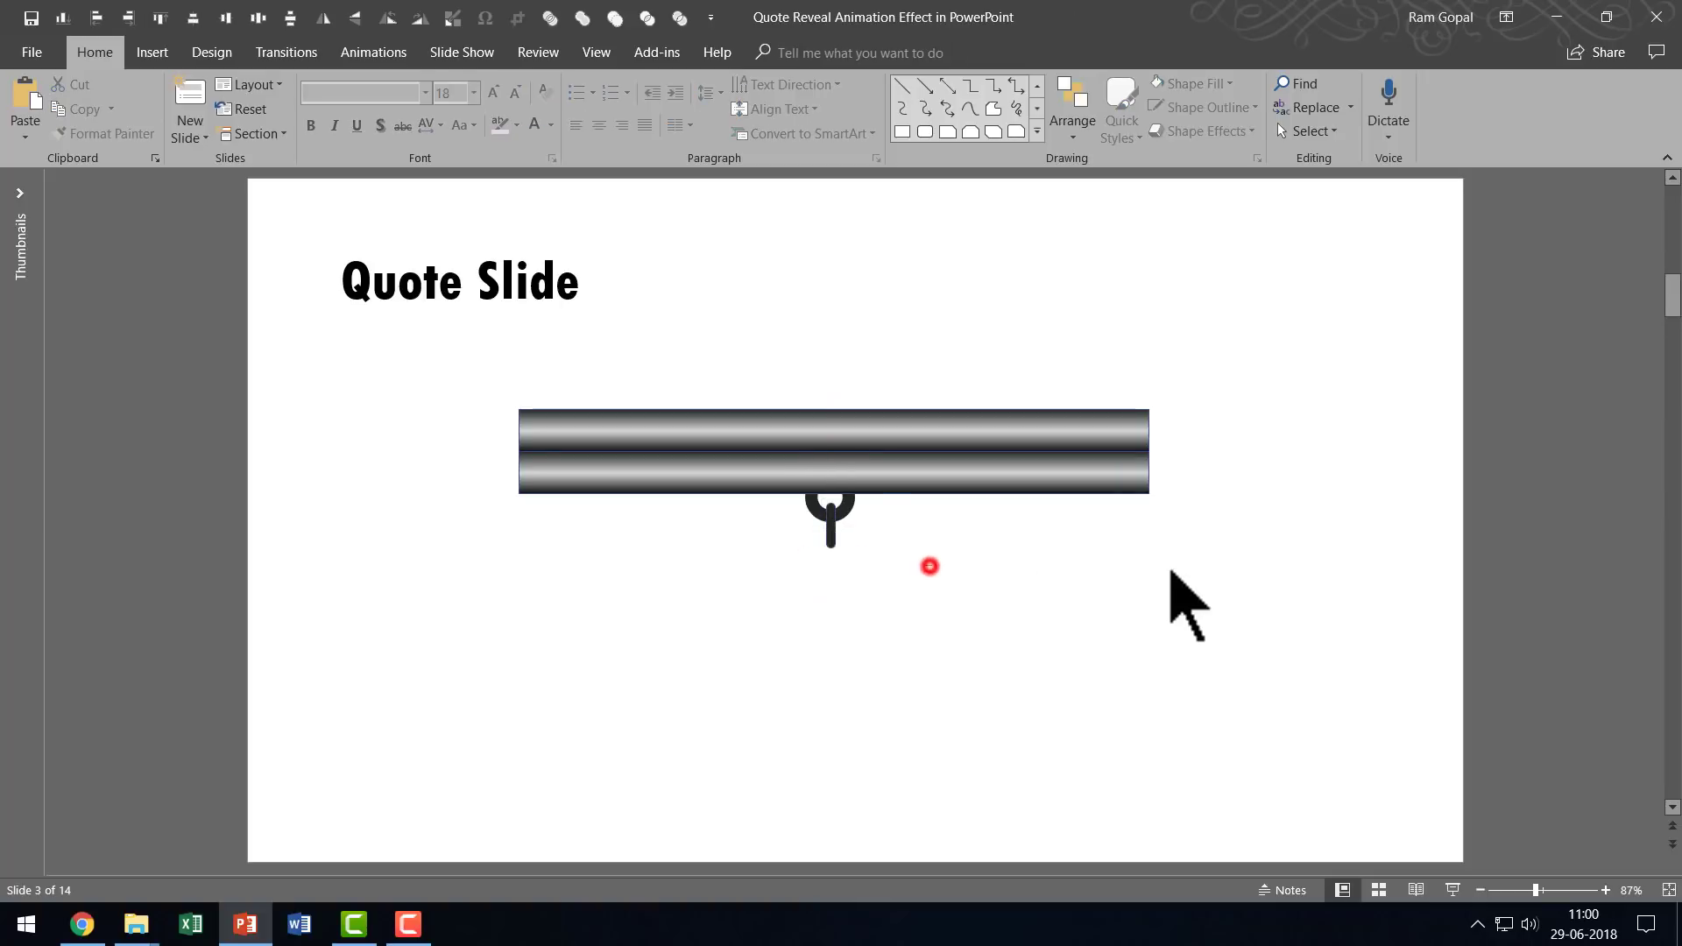
{"action": "left_click", "coordinate": [840, 519]}
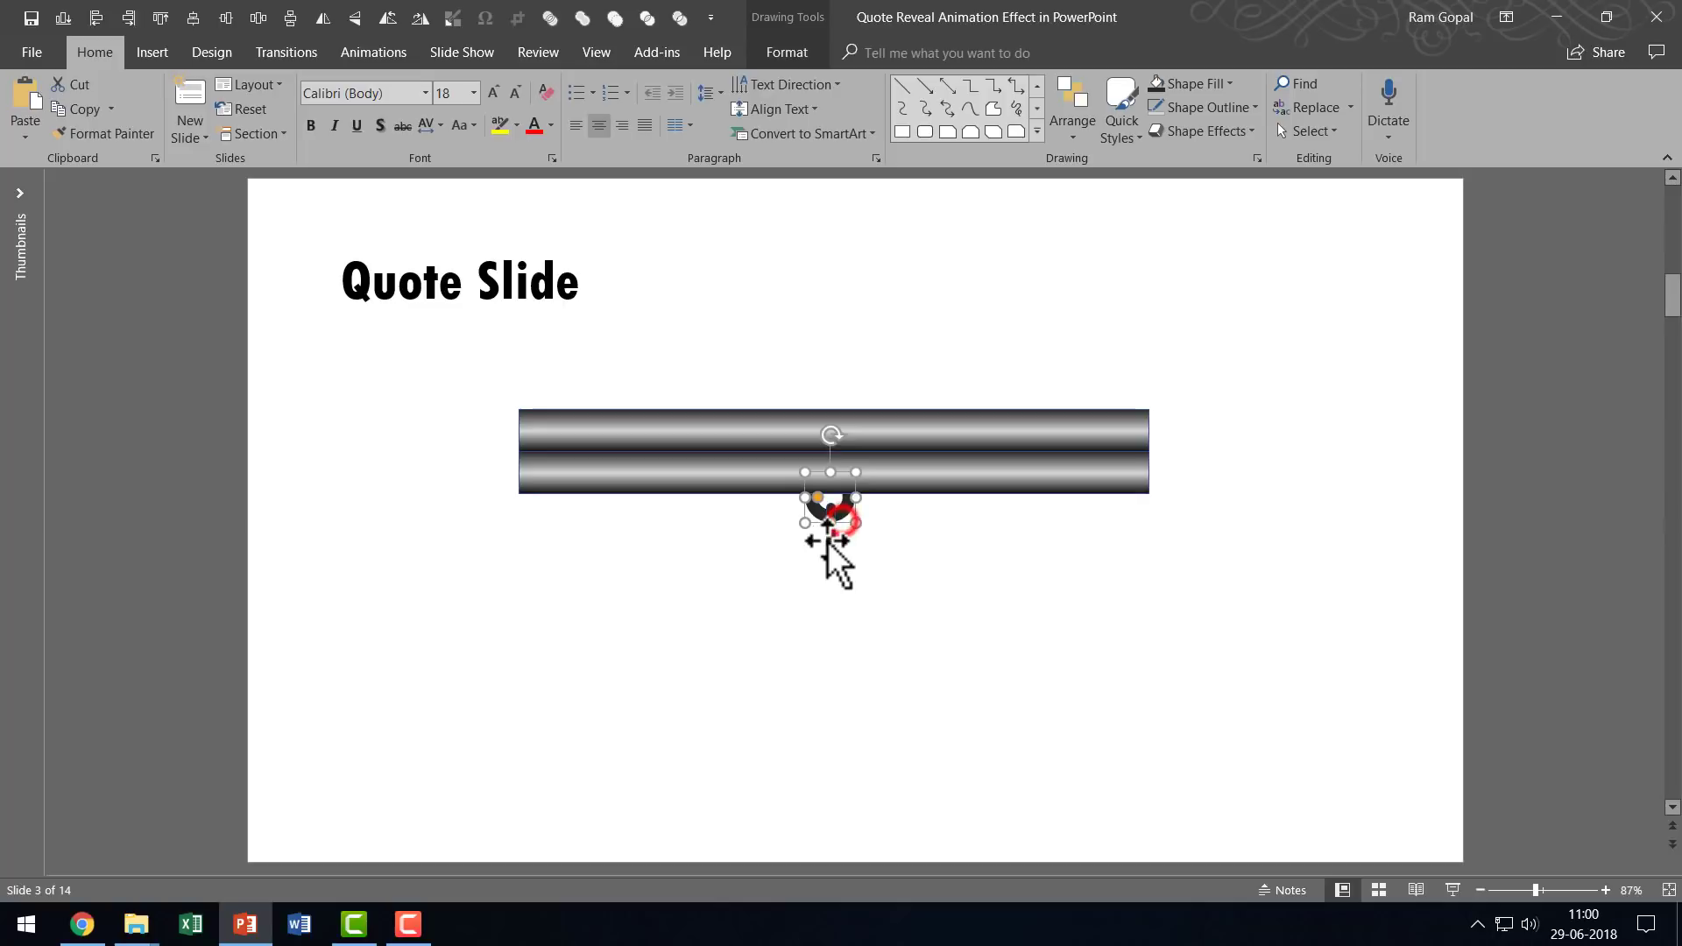
{"action": "left_click", "coordinate": [1208, 107]}
{"action": "left_click", "coordinate": [1196, 289]}
{"action": "left_click", "coordinate": [1160, 578]}
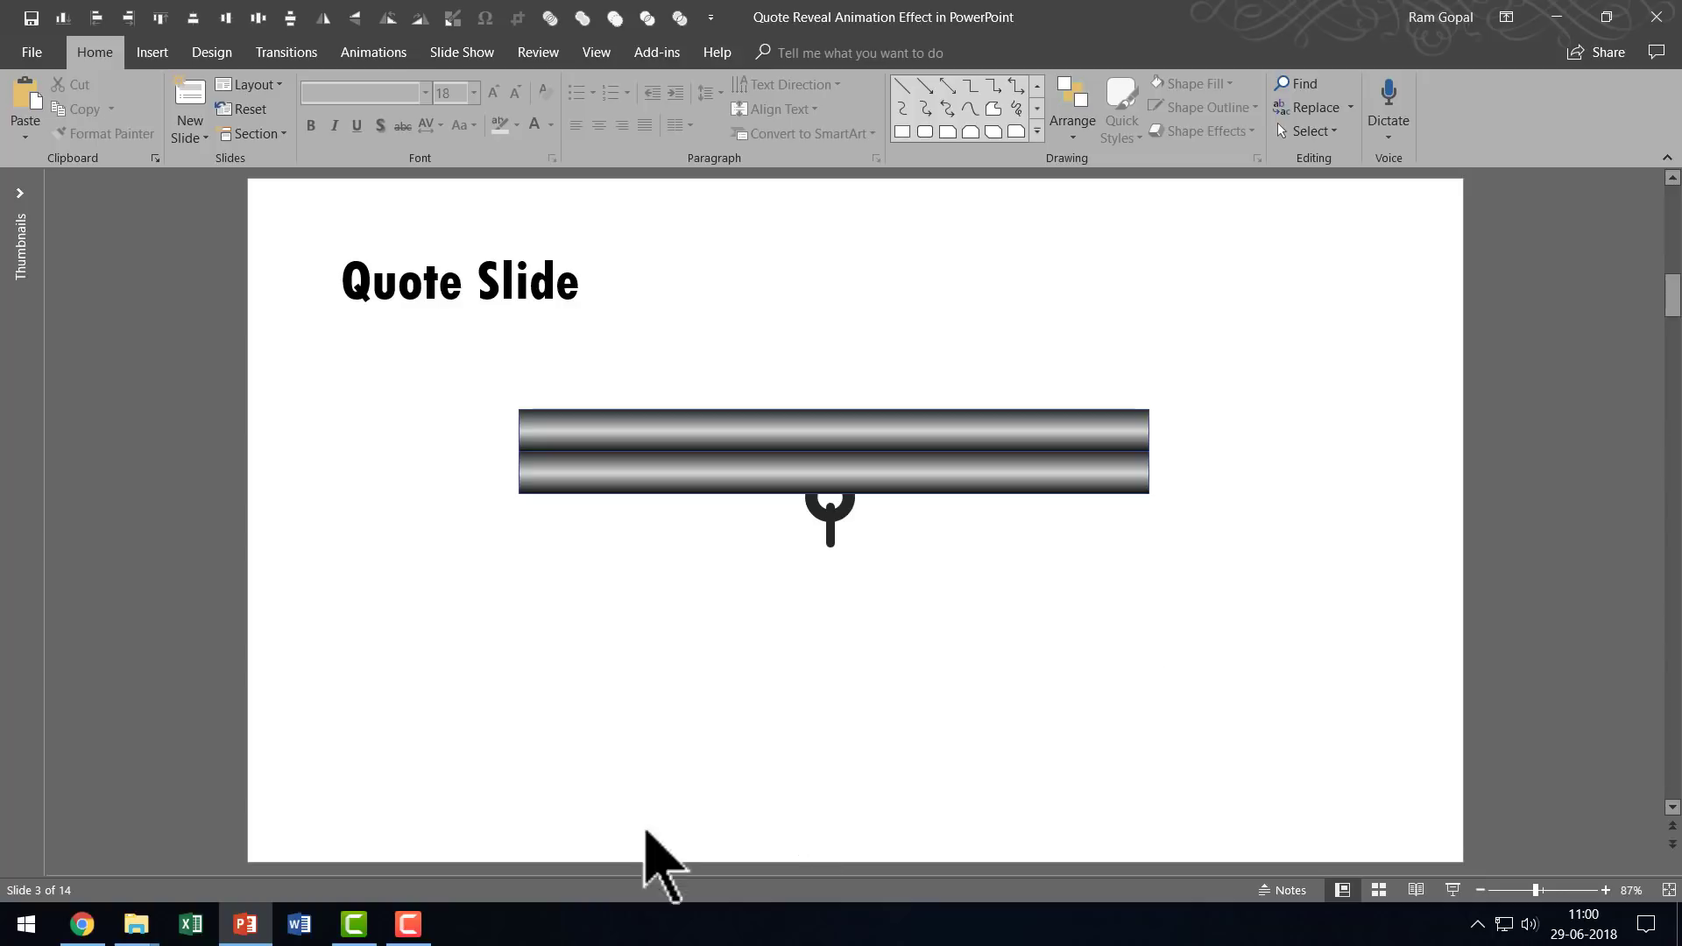
Step: Switch to Chrome, look over the PNG download sizes for the Hand A Ok clip art on clker.com, and return to PowerPoint
{"action": "left_click", "coordinate": [82, 924]}
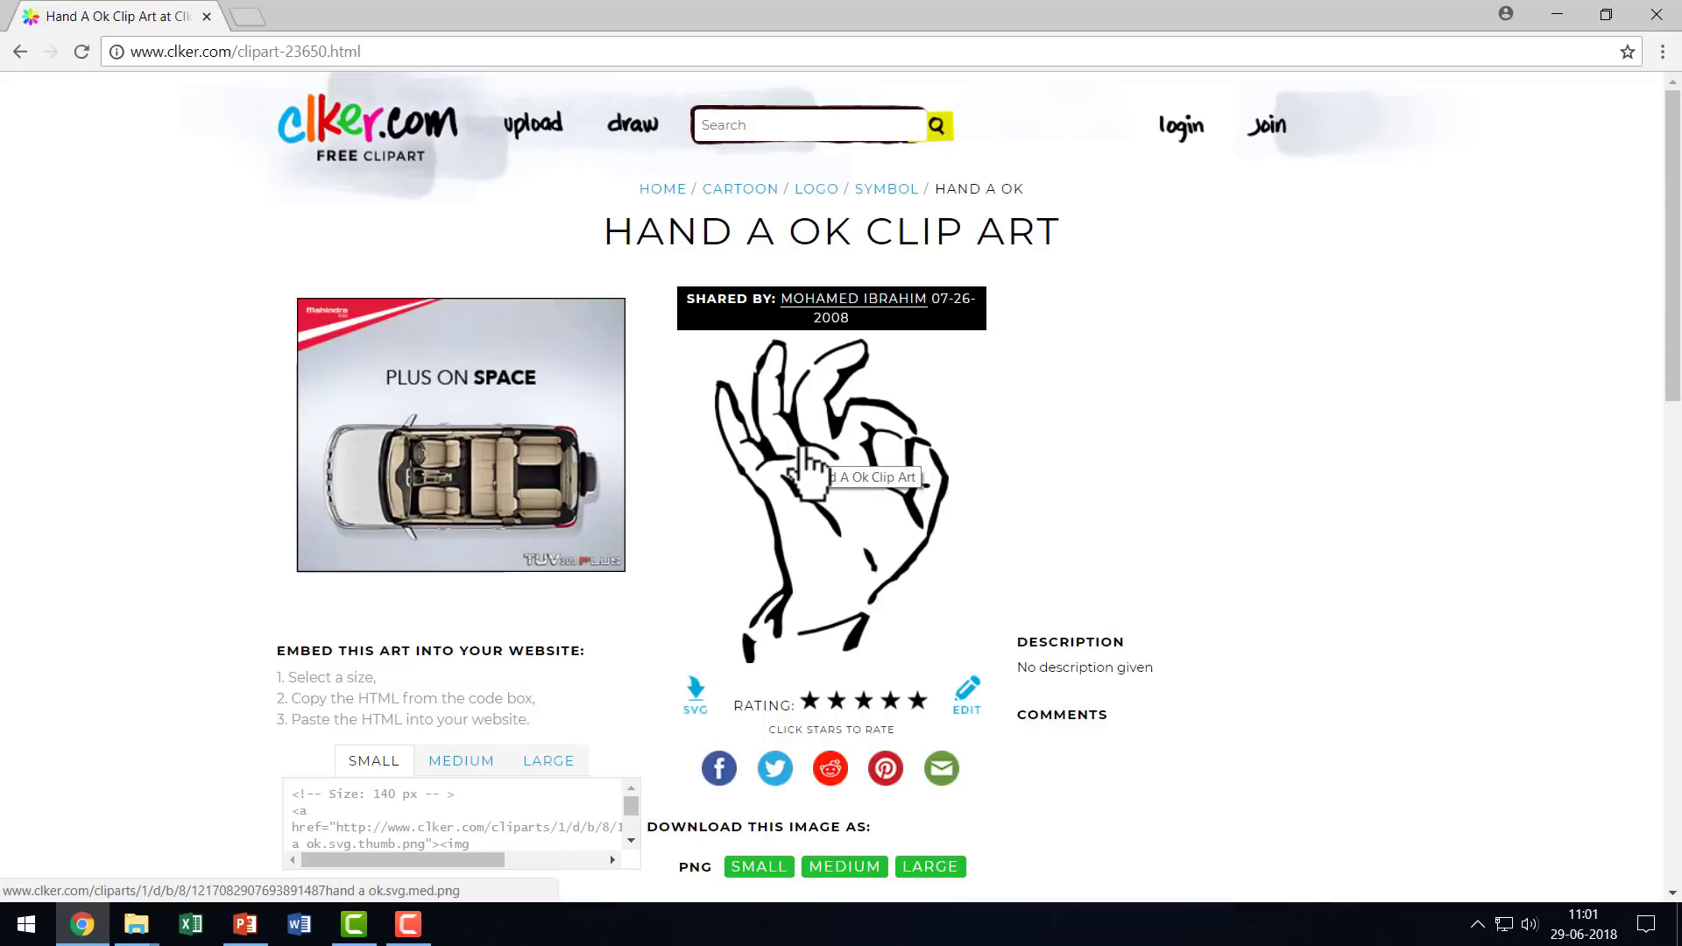
{"action": "scroll", "coordinate": [1250, 499], "scroll_direction": "down", "scroll_amount": 3}
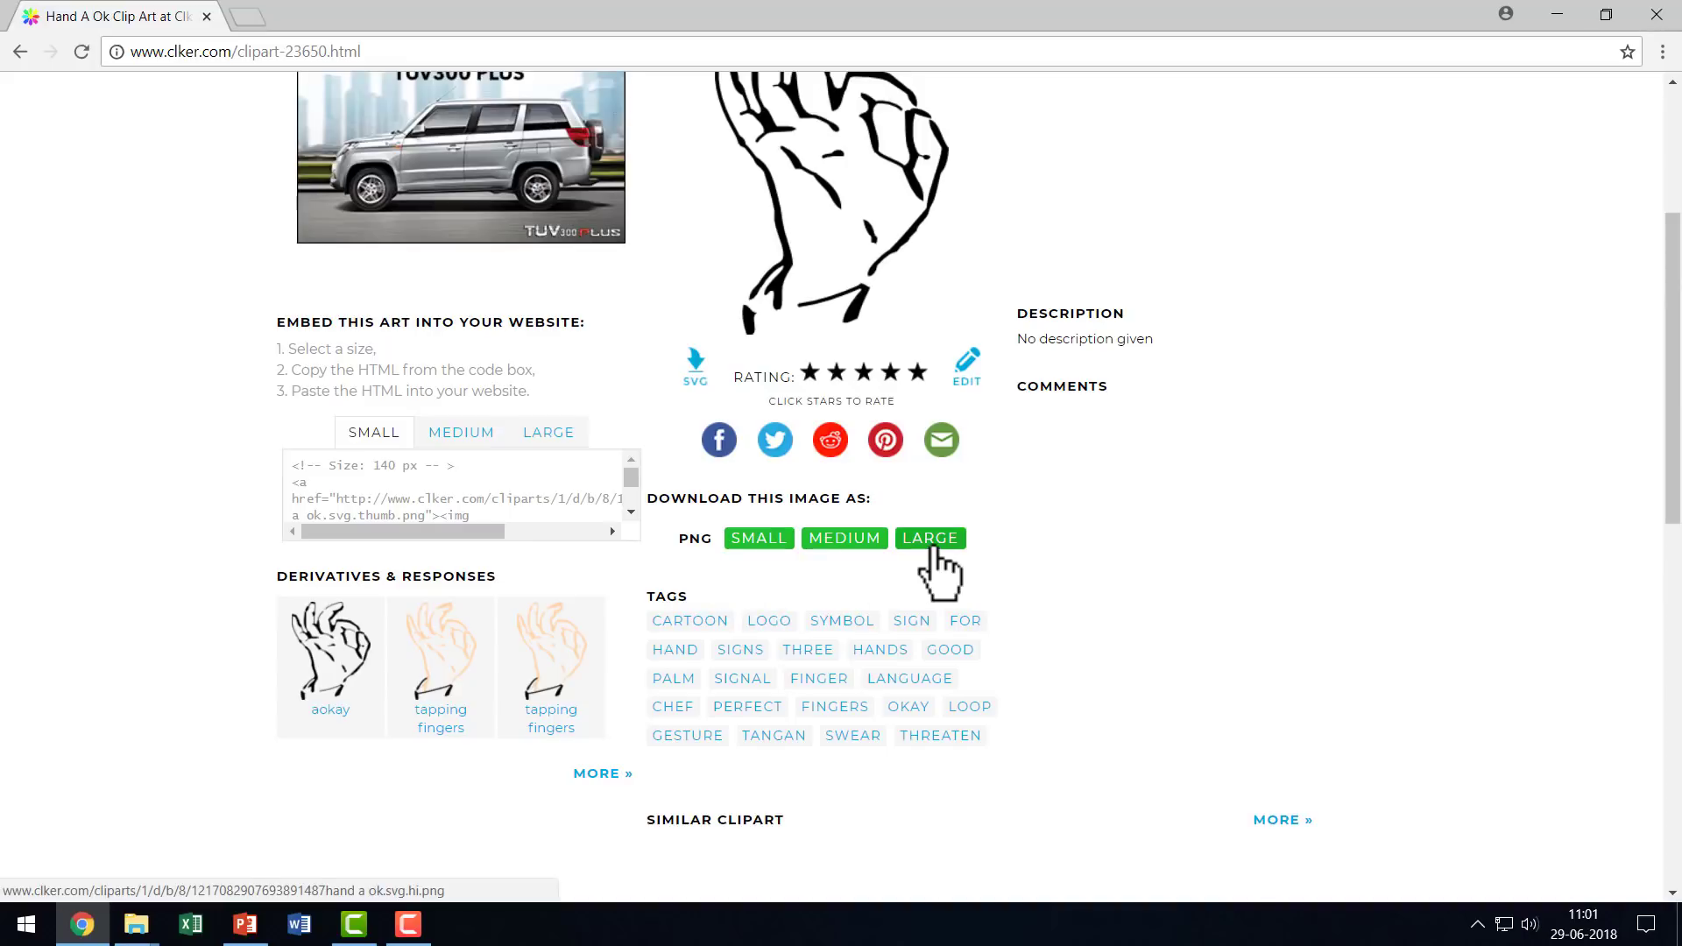
{"action": "left_click", "coordinate": [244, 924]}
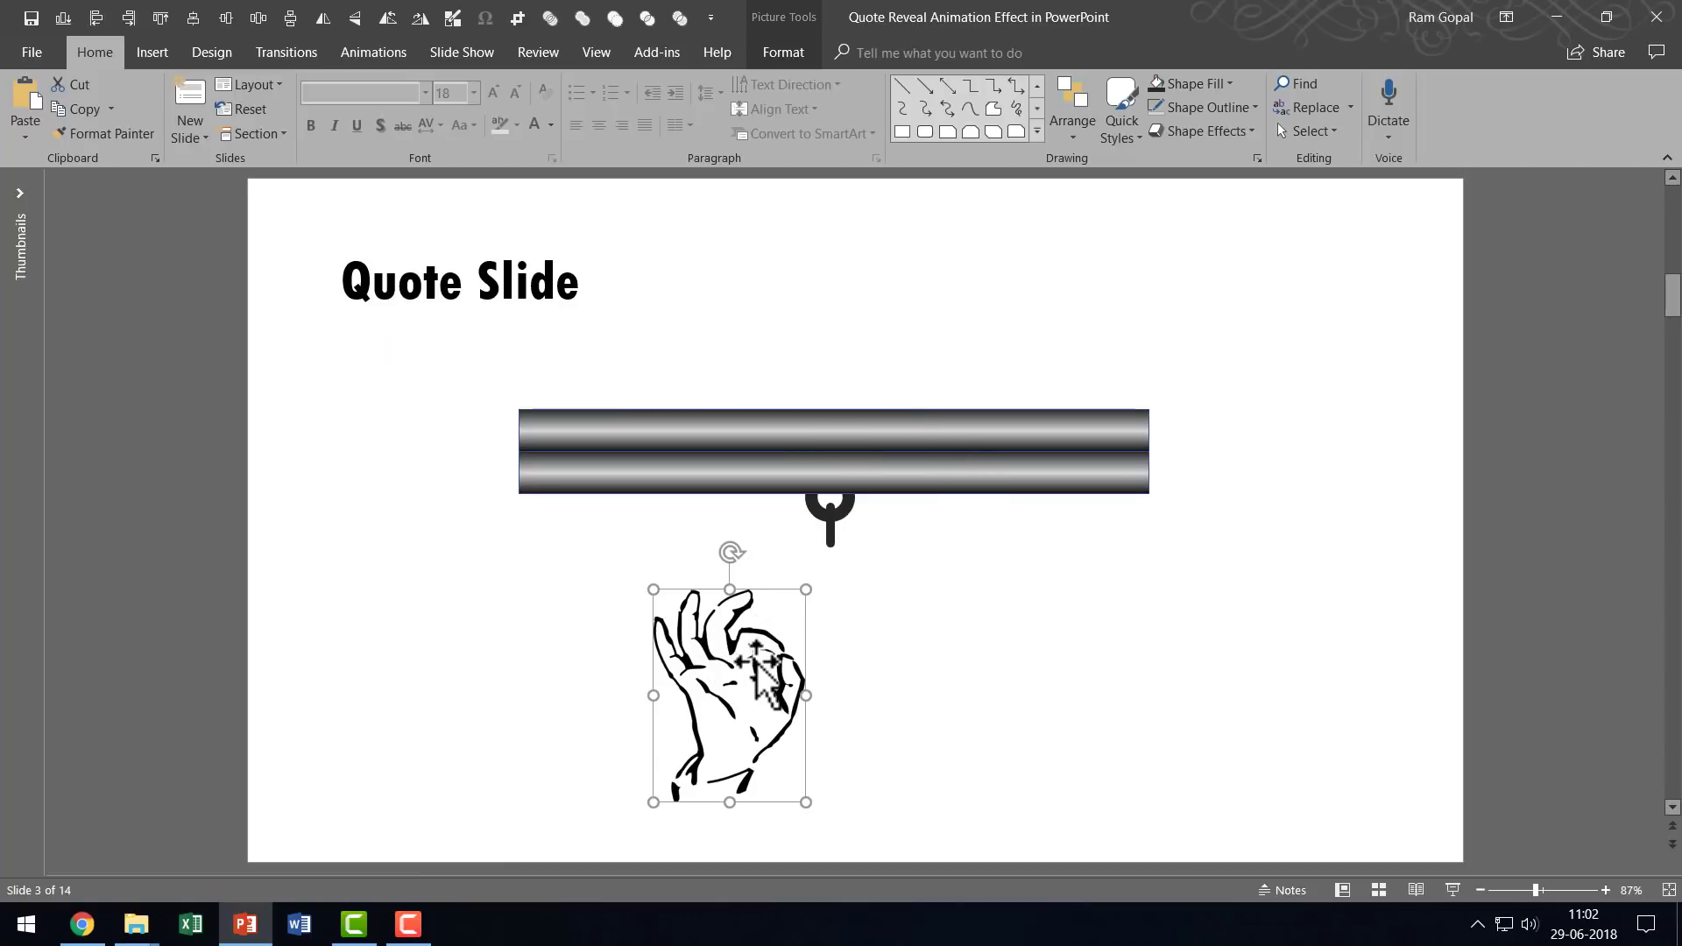
Step: Rotate the hand picture counterclockwise and position it so the pinched fingers hold the lower end of the rod
{"action": "left_click_drag", "start_coordinate": [753, 653], "coordinate": [834, 612]}
{"action": "left_click_drag", "start_coordinate": [822, 506], "coordinate": [698, 563]}
{"action": "left_click_drag", "start_coordinate": [823, 705], "coordinate": [866, 645]}
{"action": "key", "text": "ctrl+Left"}
{"action": "key", "text": "ctrl+Left"}
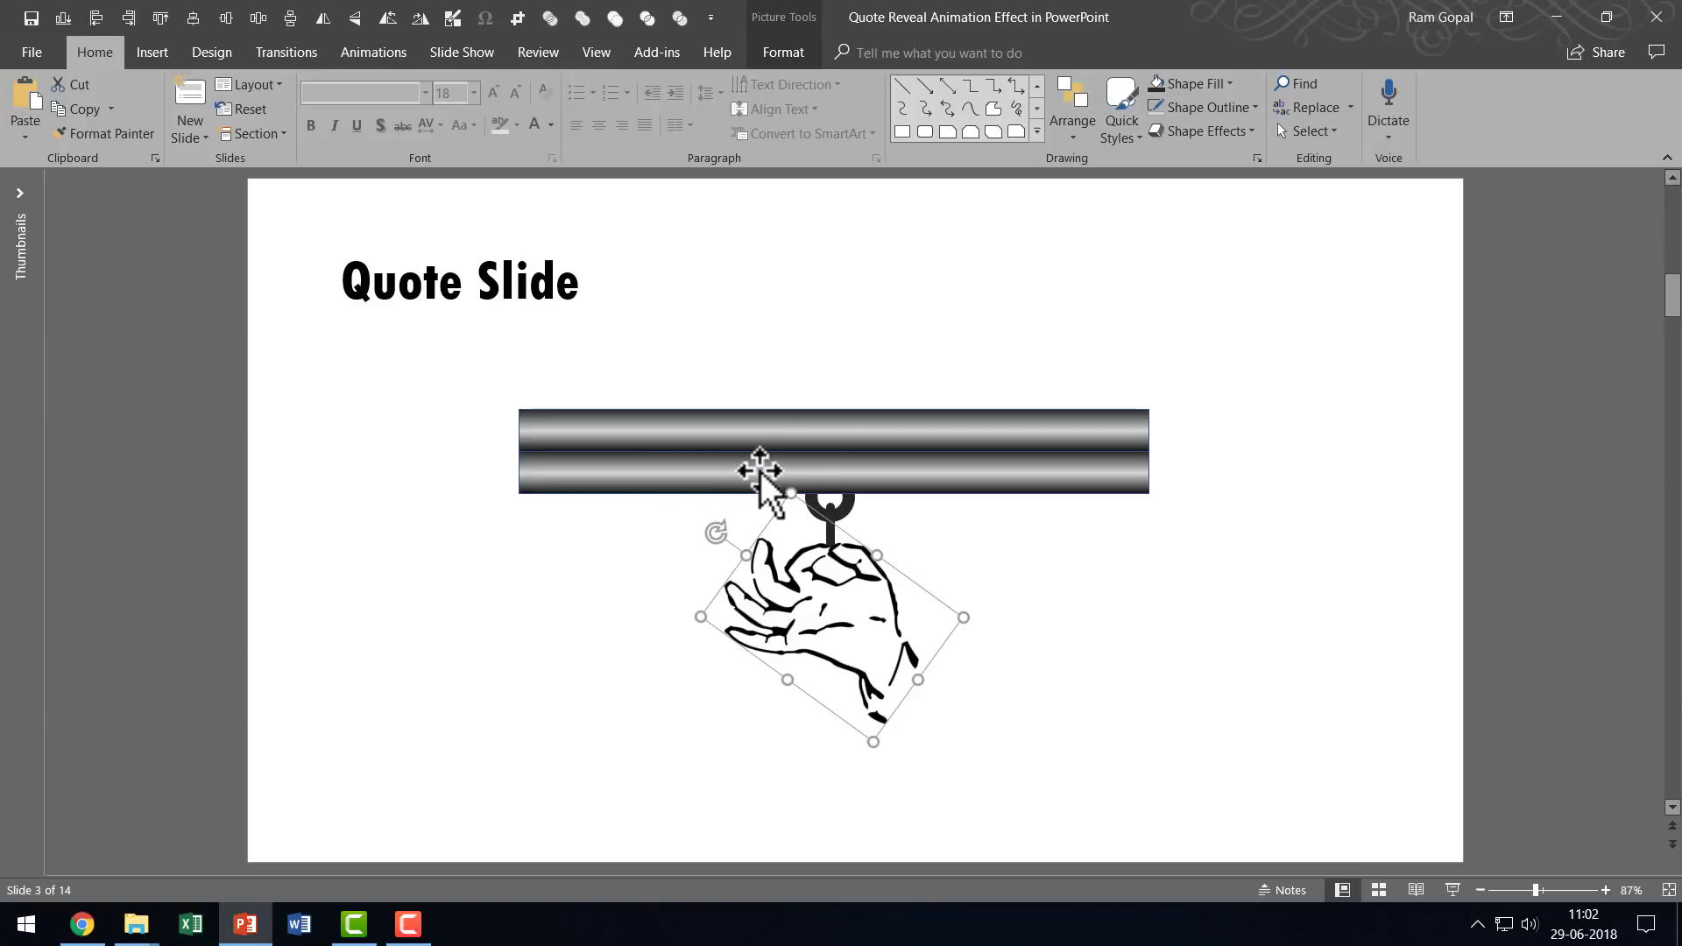
{"action": "left_click", "coordinate": [1264, 797]}
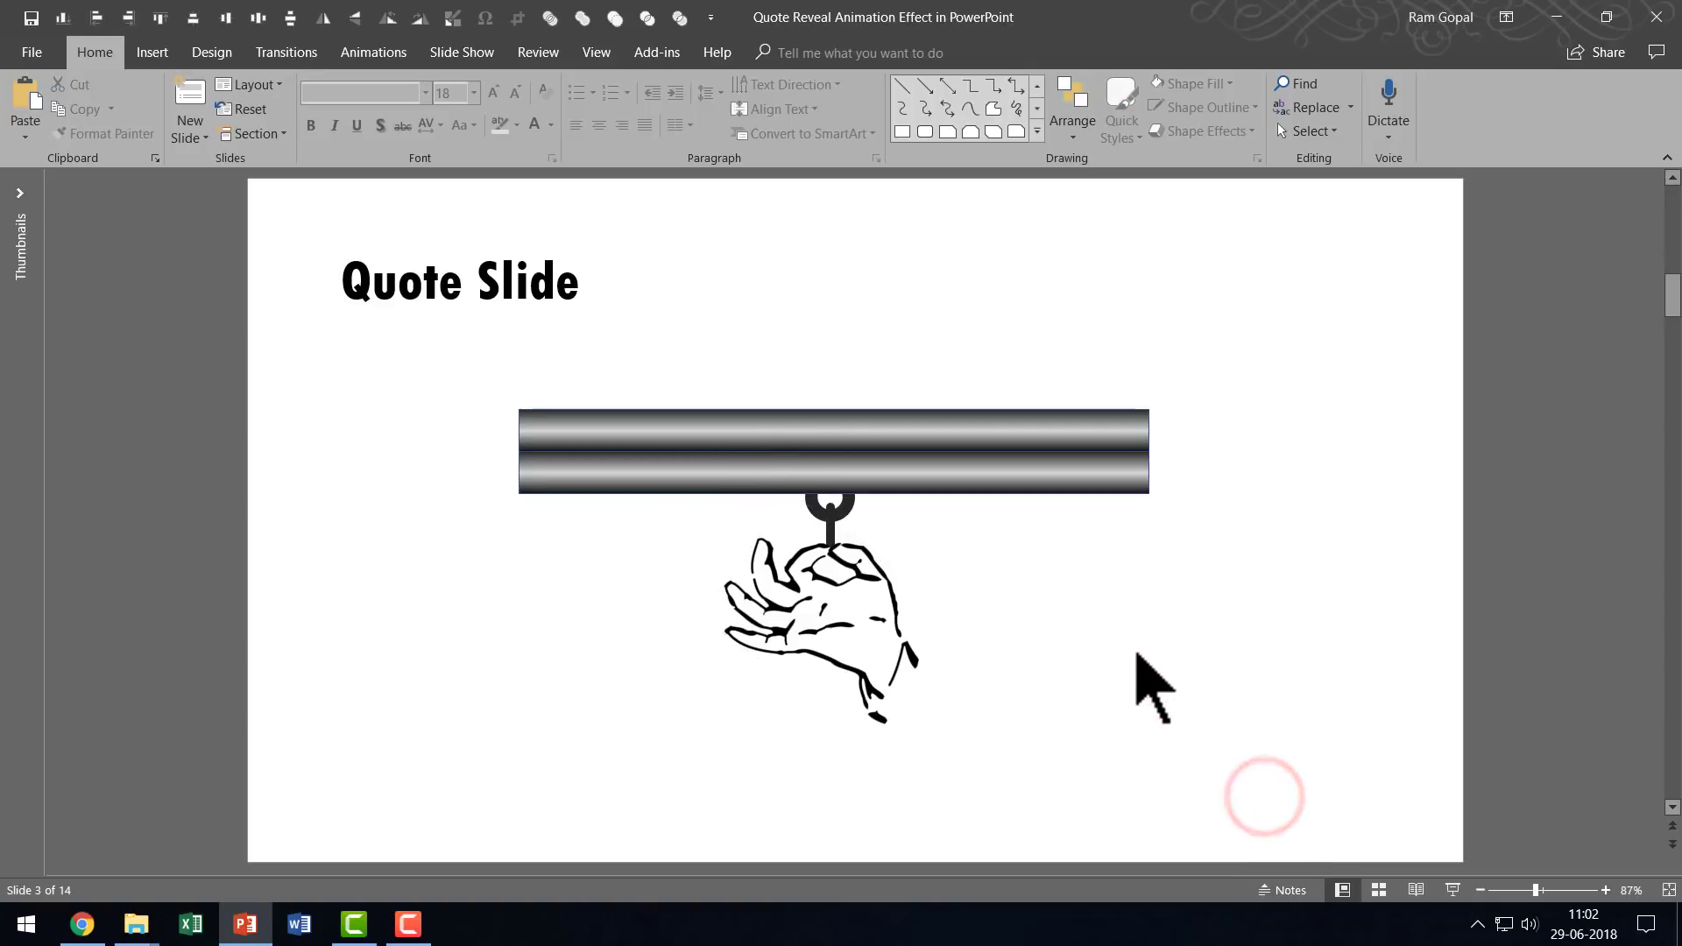
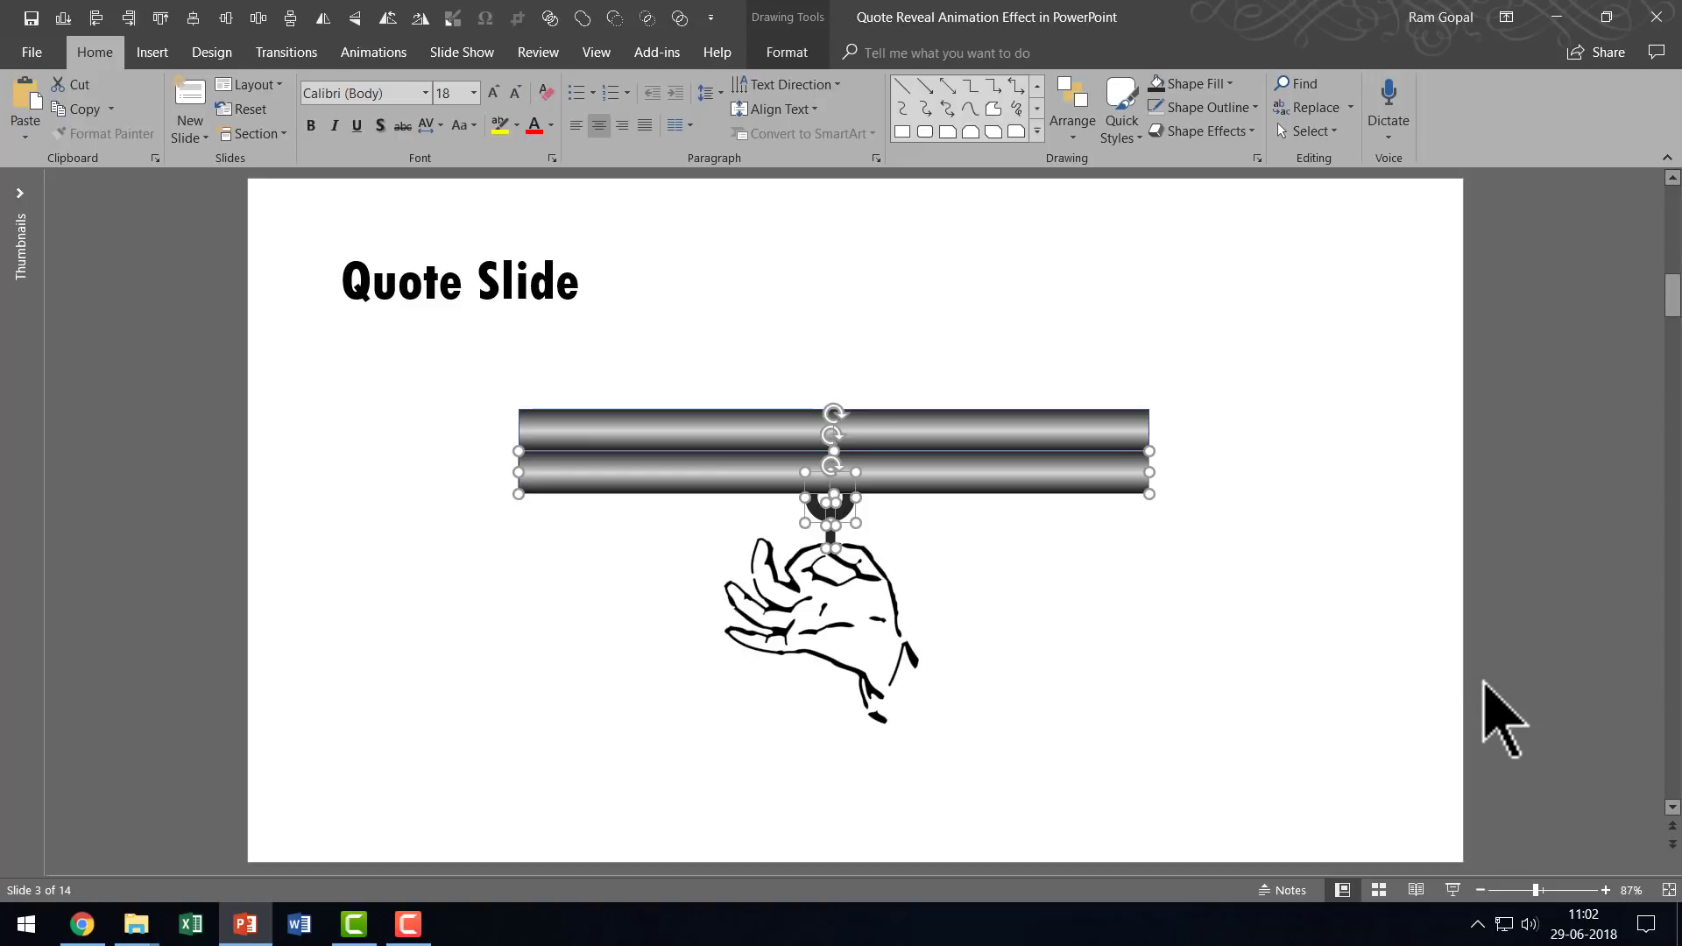
Step: Group the lower bar, ring and rod, and bring the hand picture to the front
{"action": "key", "text": "ctrl+g"}
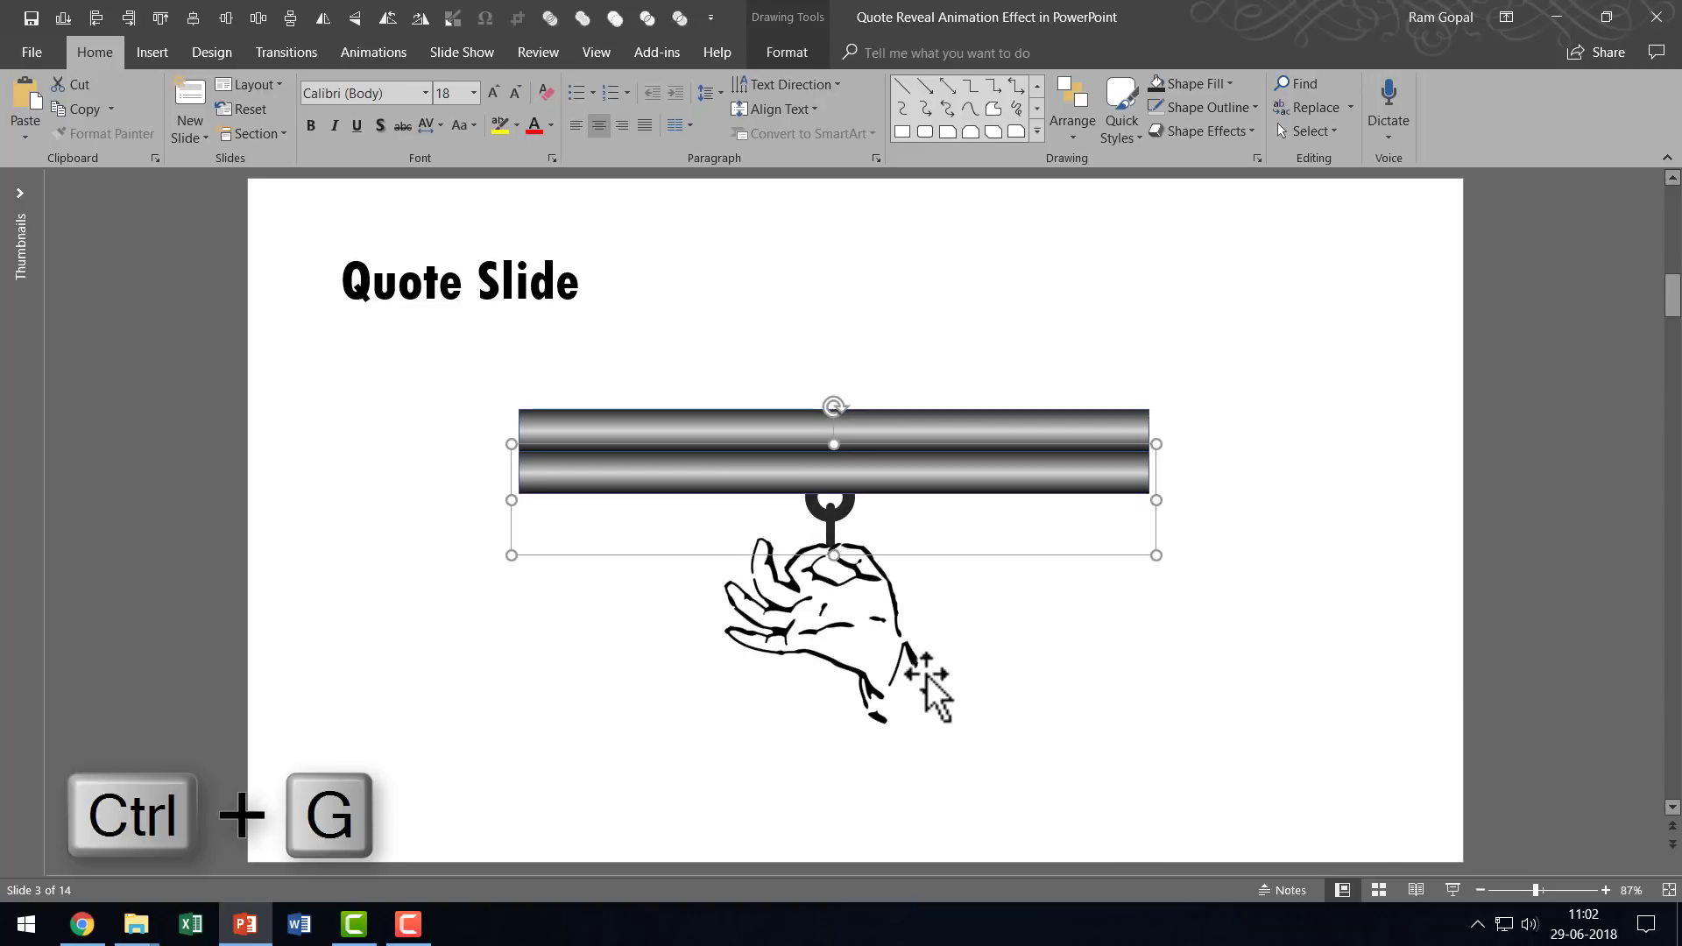
{"action": "left_click", "coordinate": [901, 657]}
{"action": "right_click", "coordinate": [901, 659]}
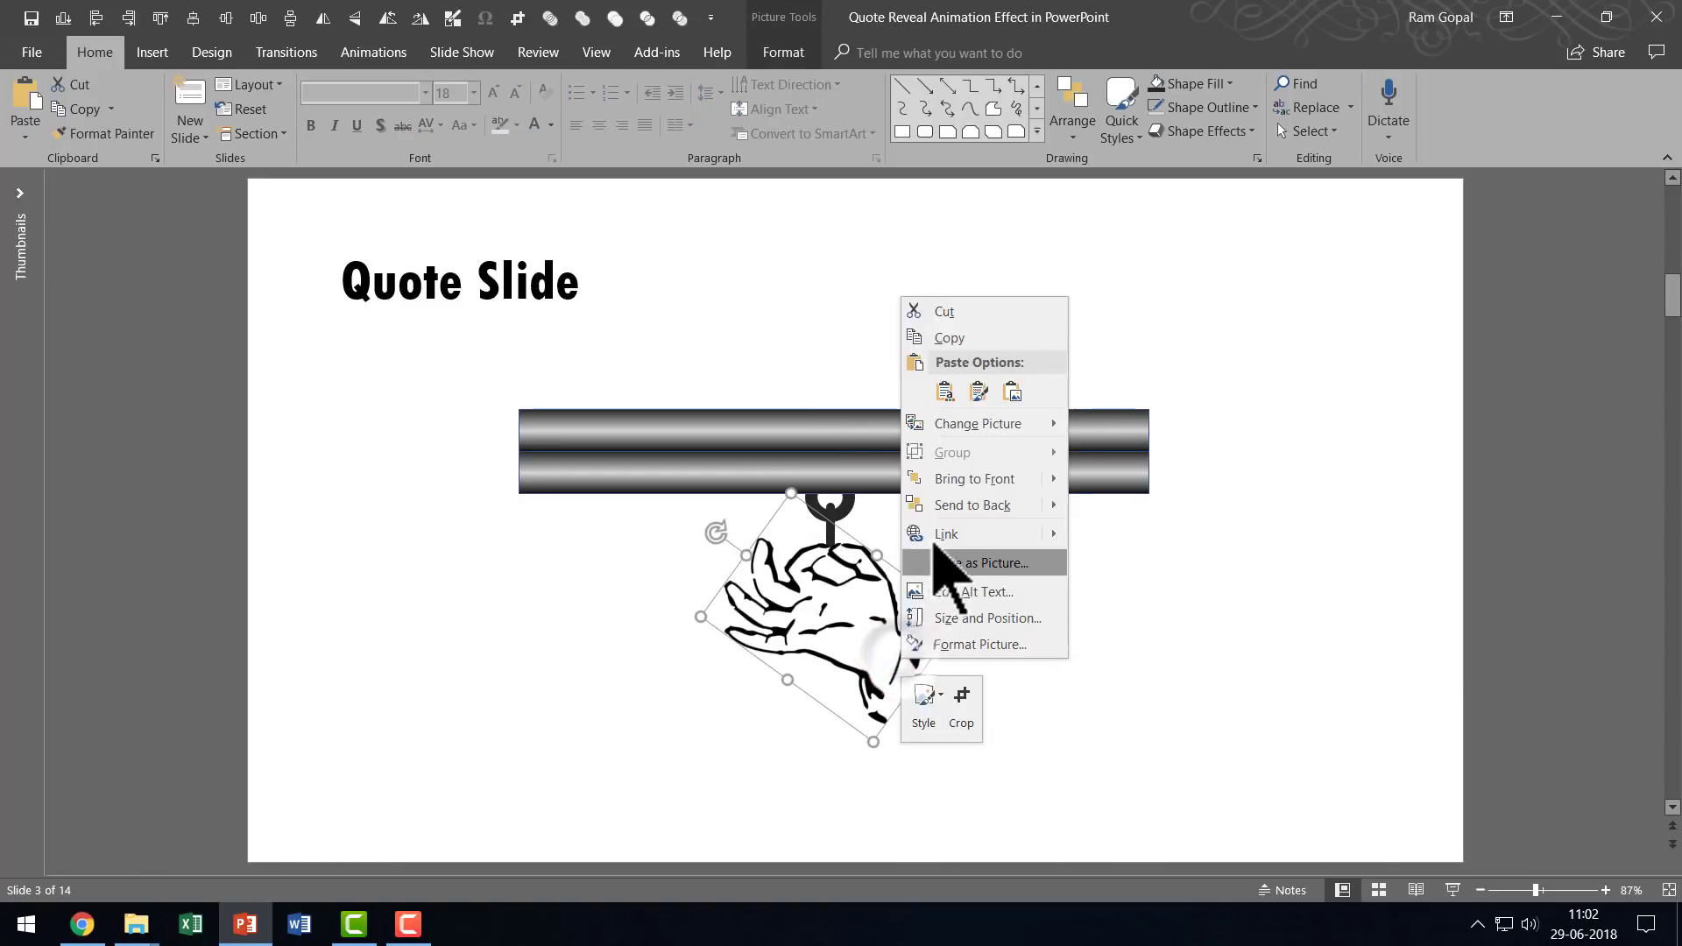
{"action": "left_click", "coordinate": [977, 478]}
{"action": "left_click", "coordinate": [1286, 712]}
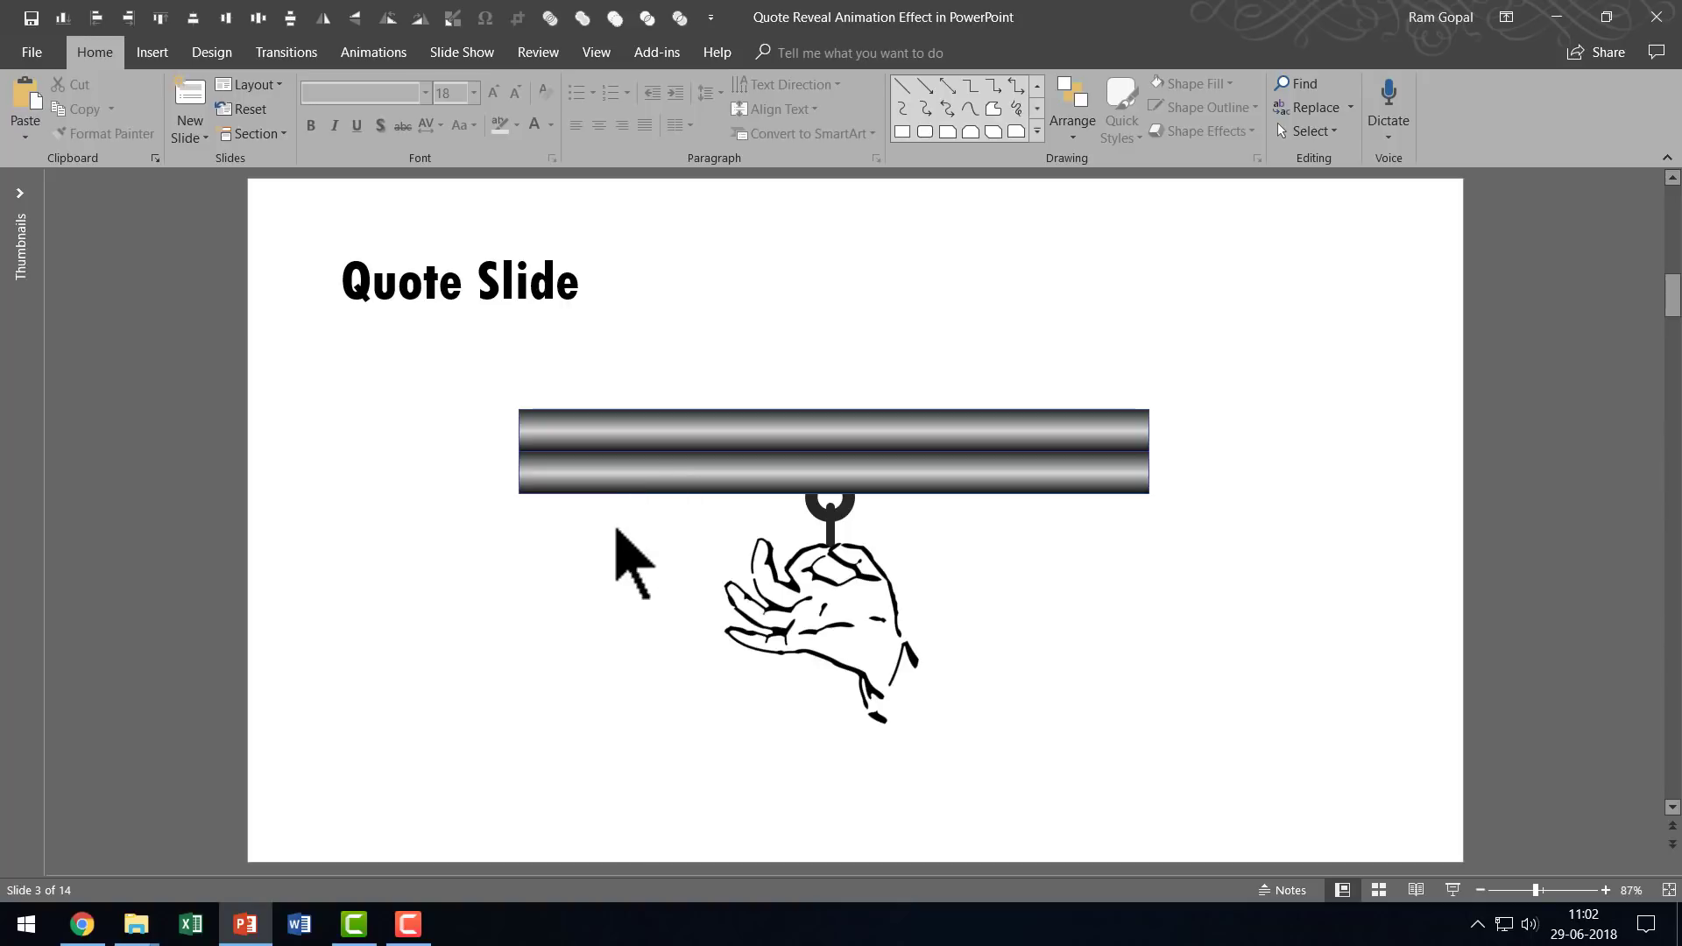
Step: Draw a rectangle slightly narrower than the bars, extending from the top of the lower bar down over the hand
{"action": "left_click", "coordinate": [1036, 131]}
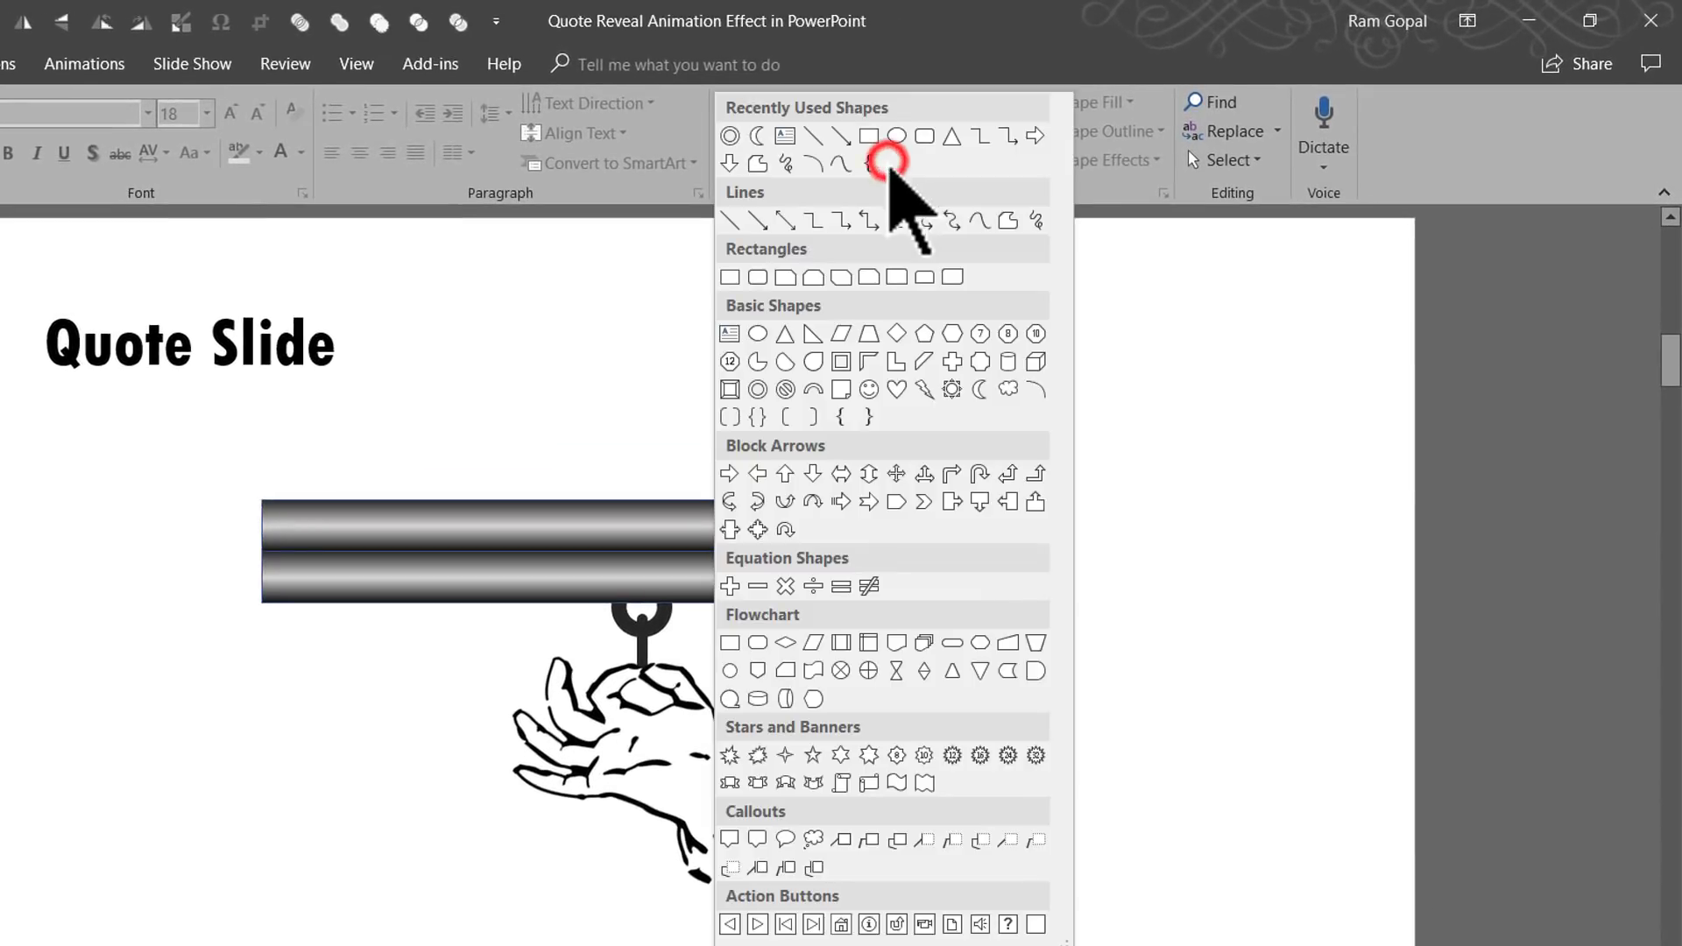
{"action": "left_click", "coordinate": [730, 277]}
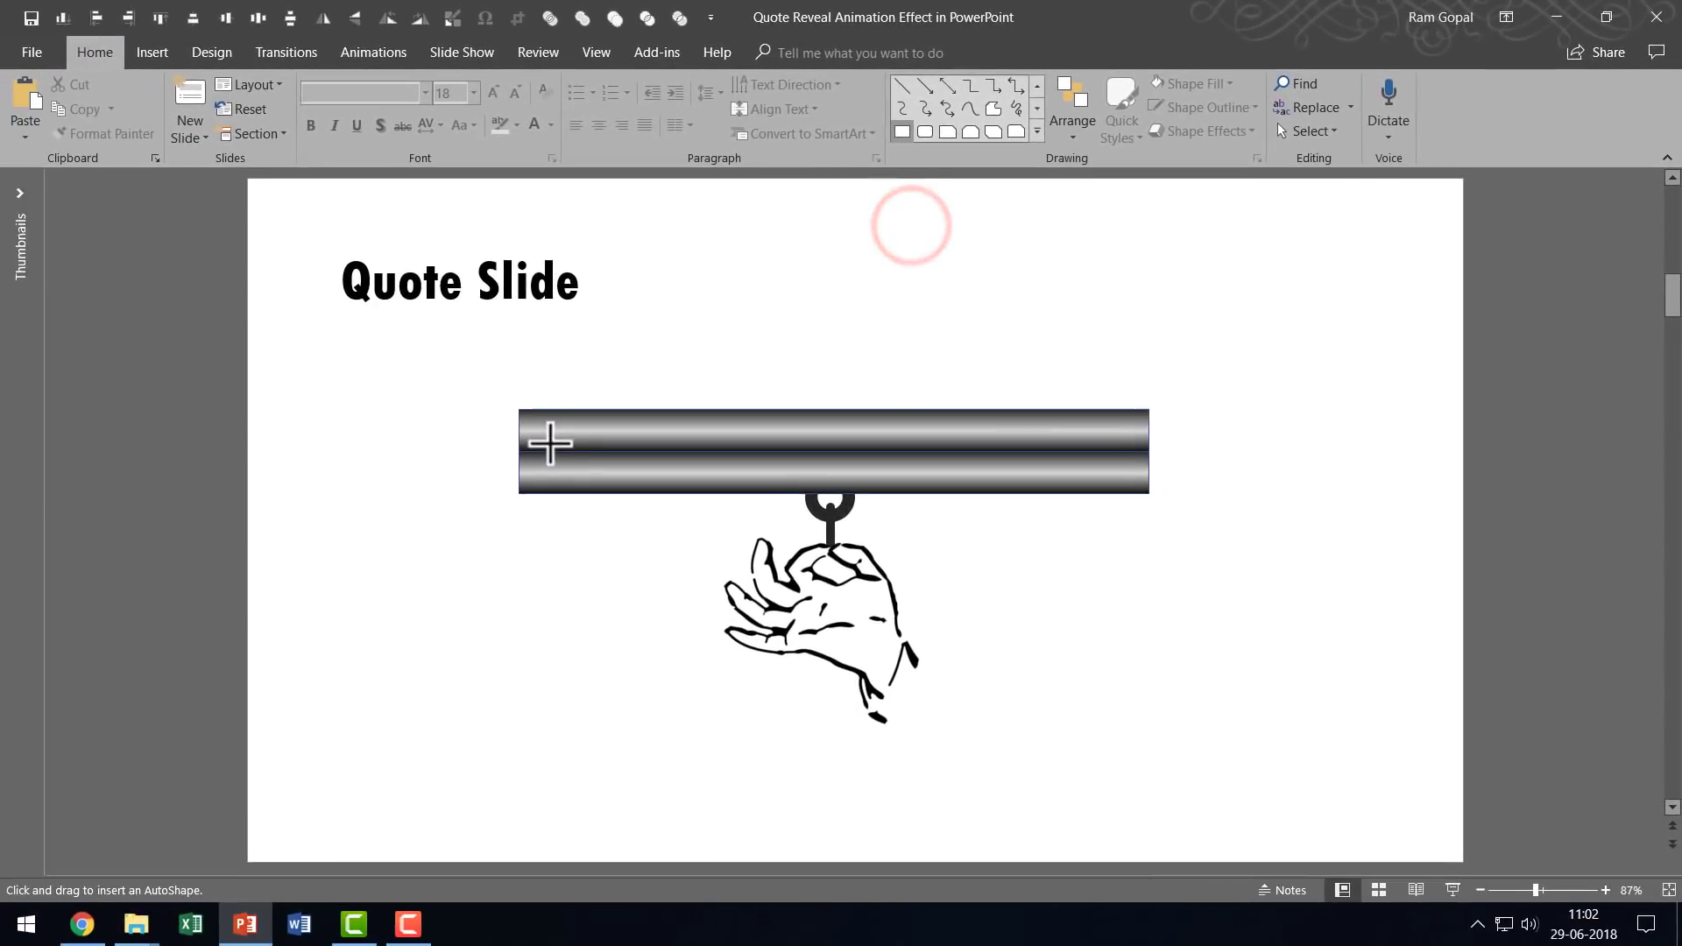
{"action": "mouse_move", "coordinate": [538, 451]}
{"action": "left_mouse_down"}
{"action": "mouse_move", "coordinate": [1133, 734]}
{"action": "mouse_move", "coordinate": [1133, 713]}
{"action": "left_mouse_up"}
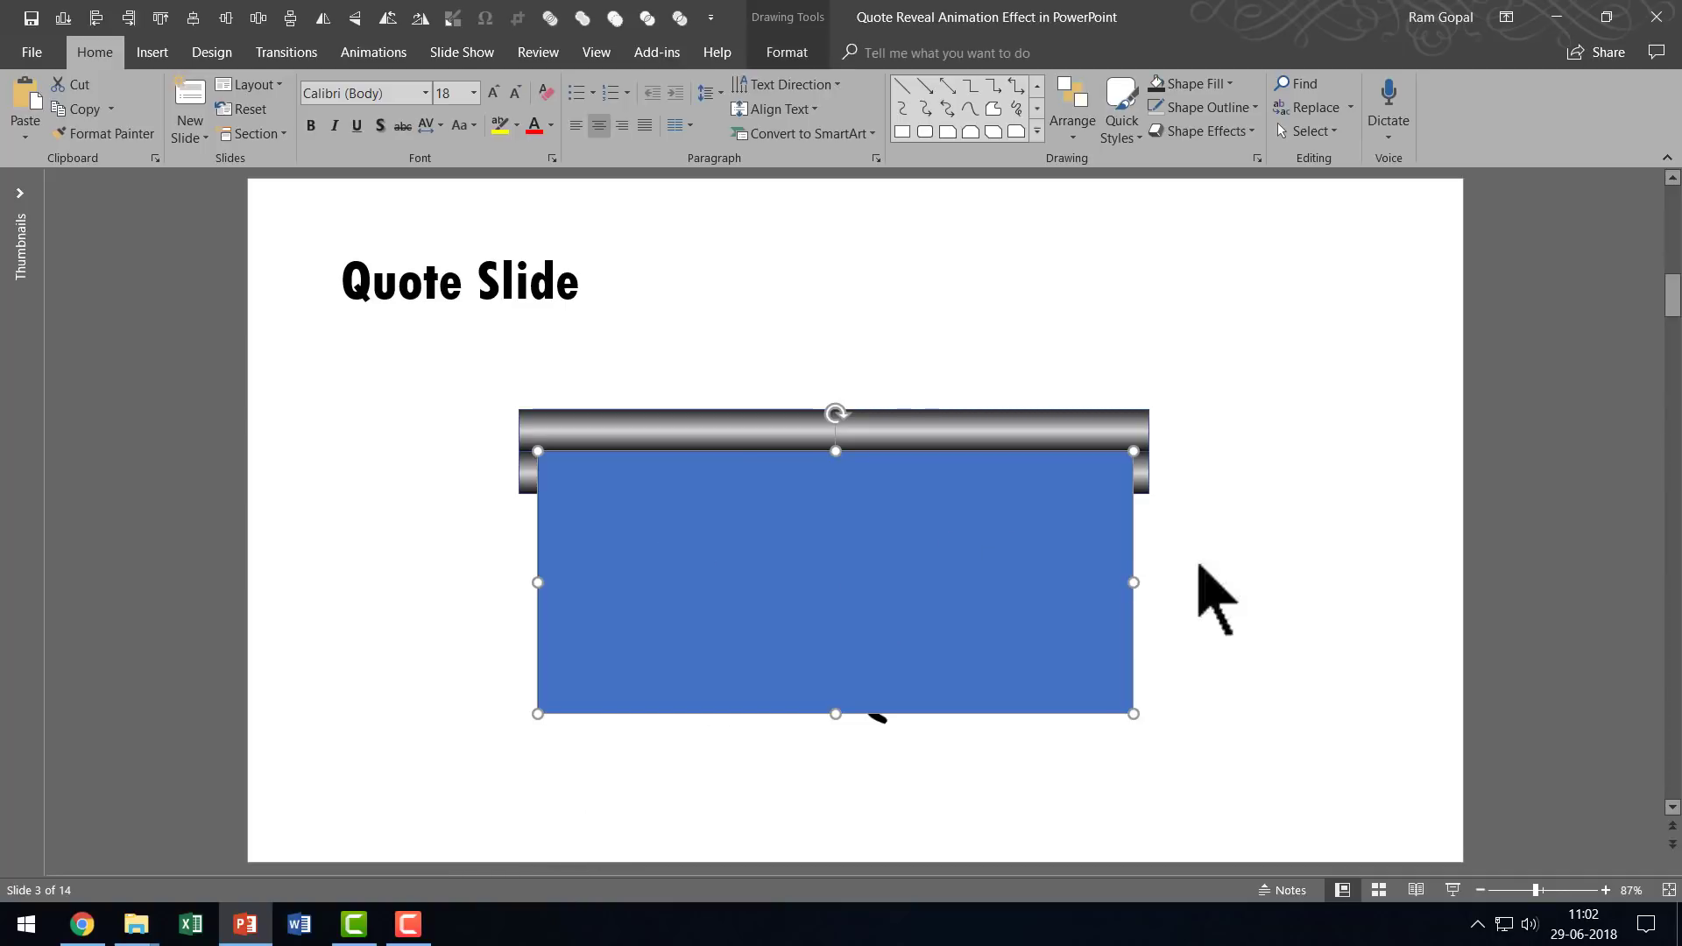
{"action": "left_click", "coordinate": [1305, 635]}
Step: Copy the sample quote text from the Quote slide and paste it into the rectangle on the Quote Slide
{"action": "scroll", "coordinate": [1261, 714], "scroll_direction": "up", "scroll_amount": 1}
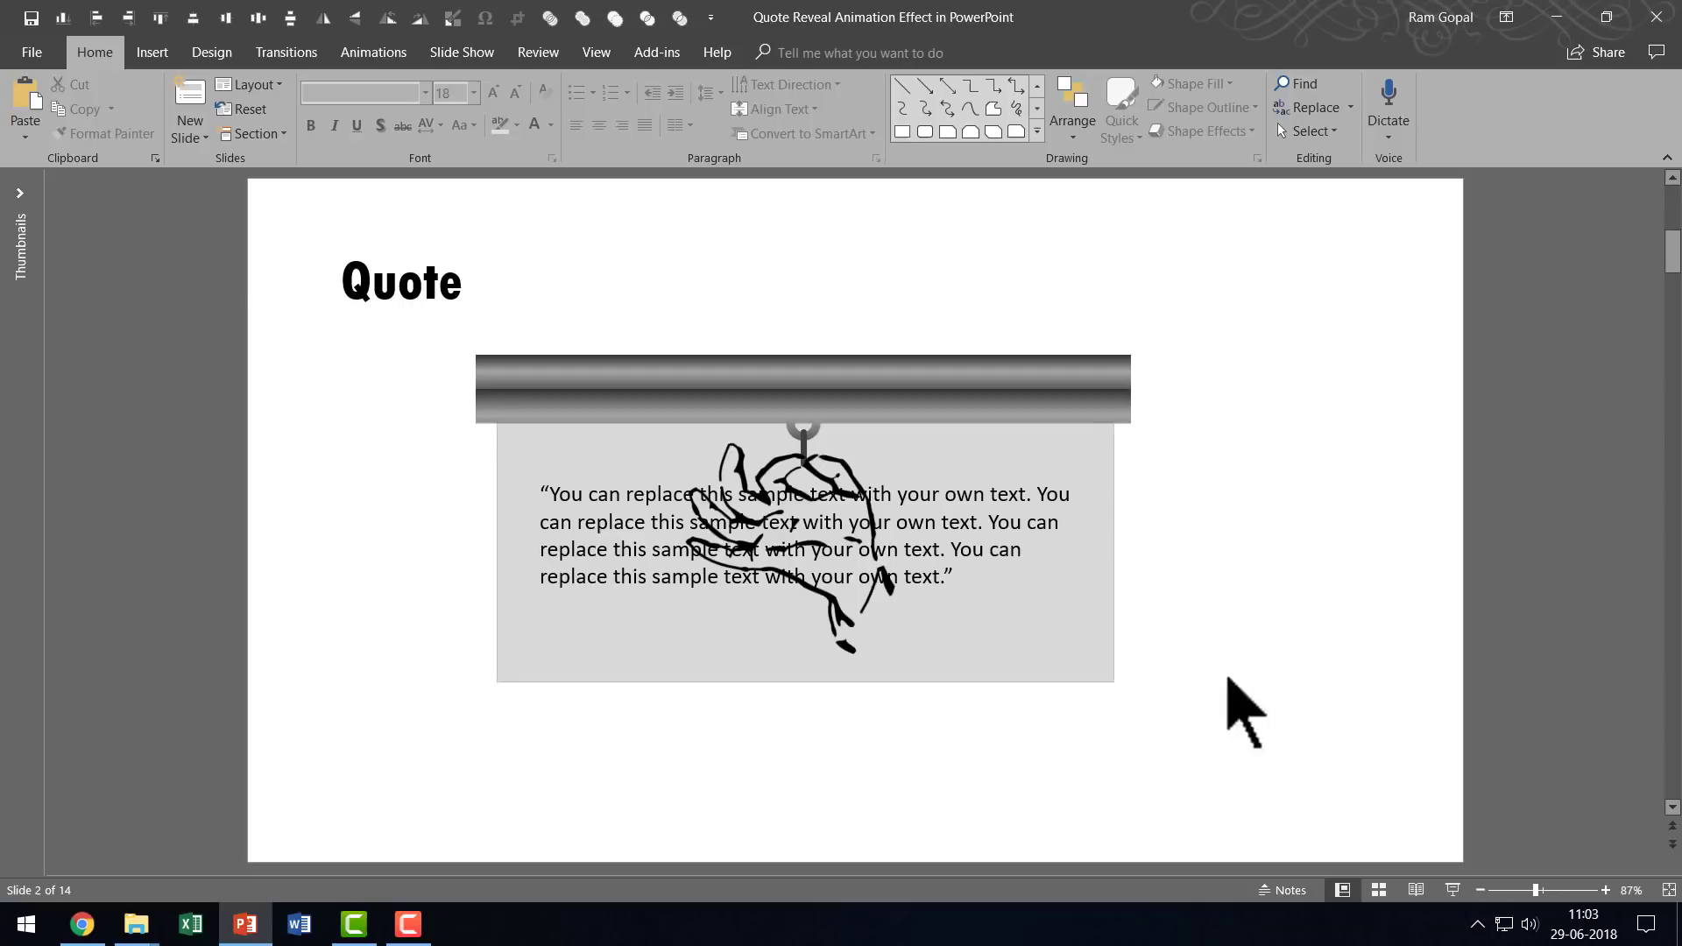
{"action": "left_click", "coordinate": [583, 511]}
{"action": "left_click_drag", "start_coordinate": [541, 487], "coordinate": [1378, 631]}
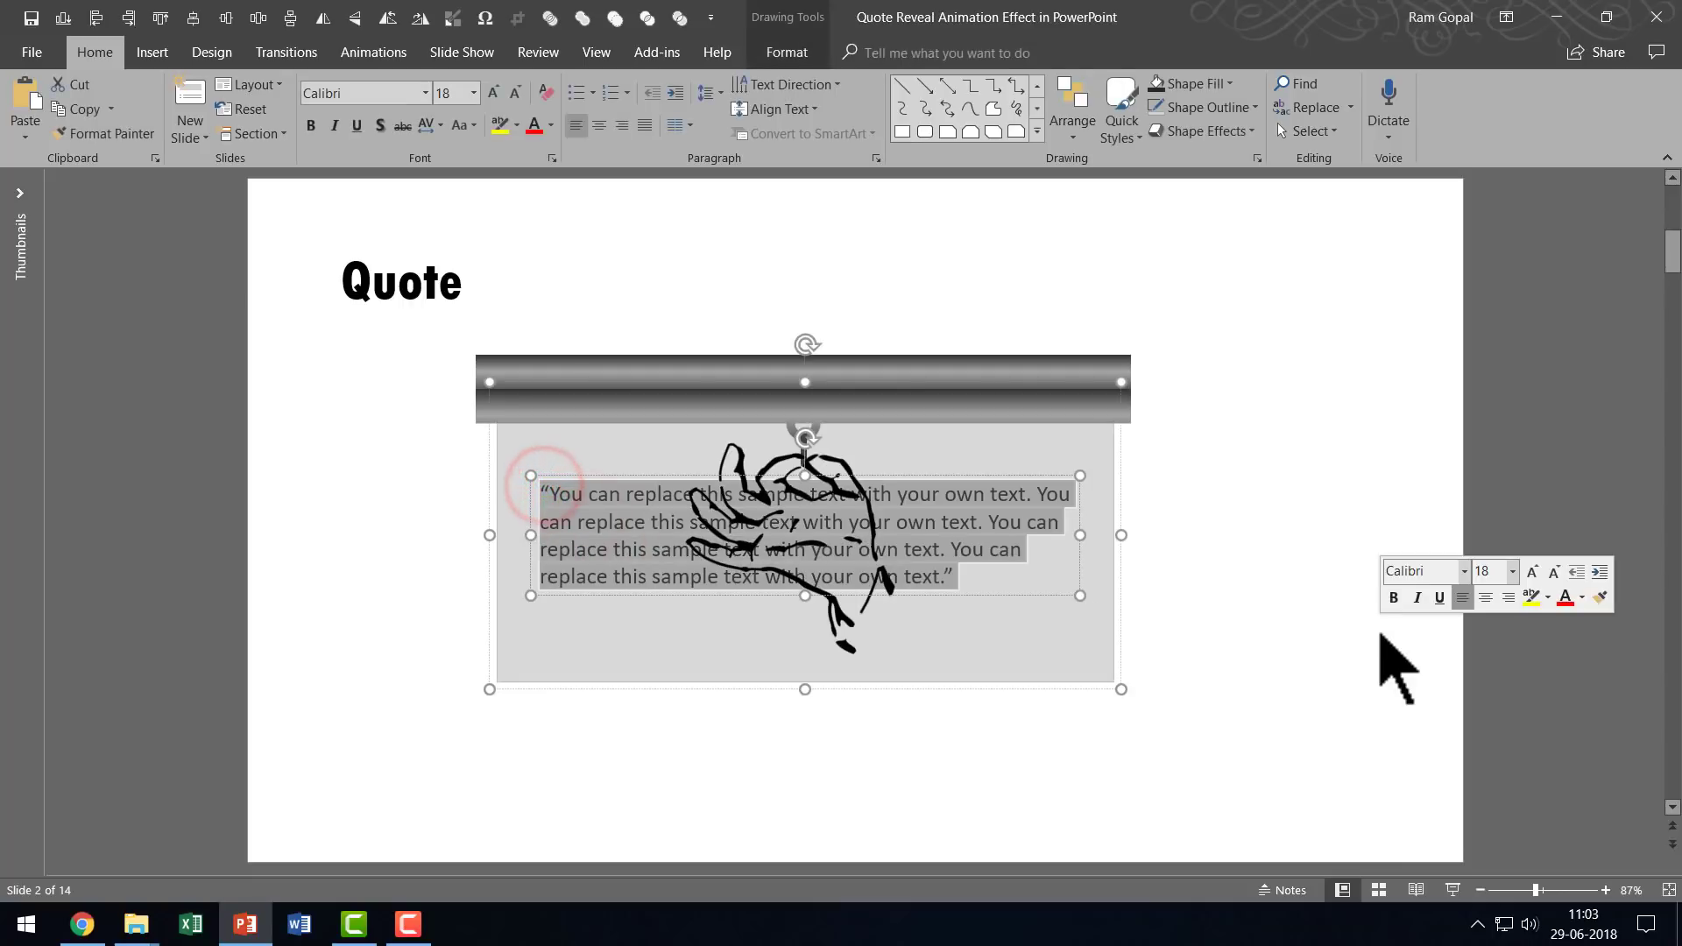
{"action": "key", "text": "ctrl+c"}
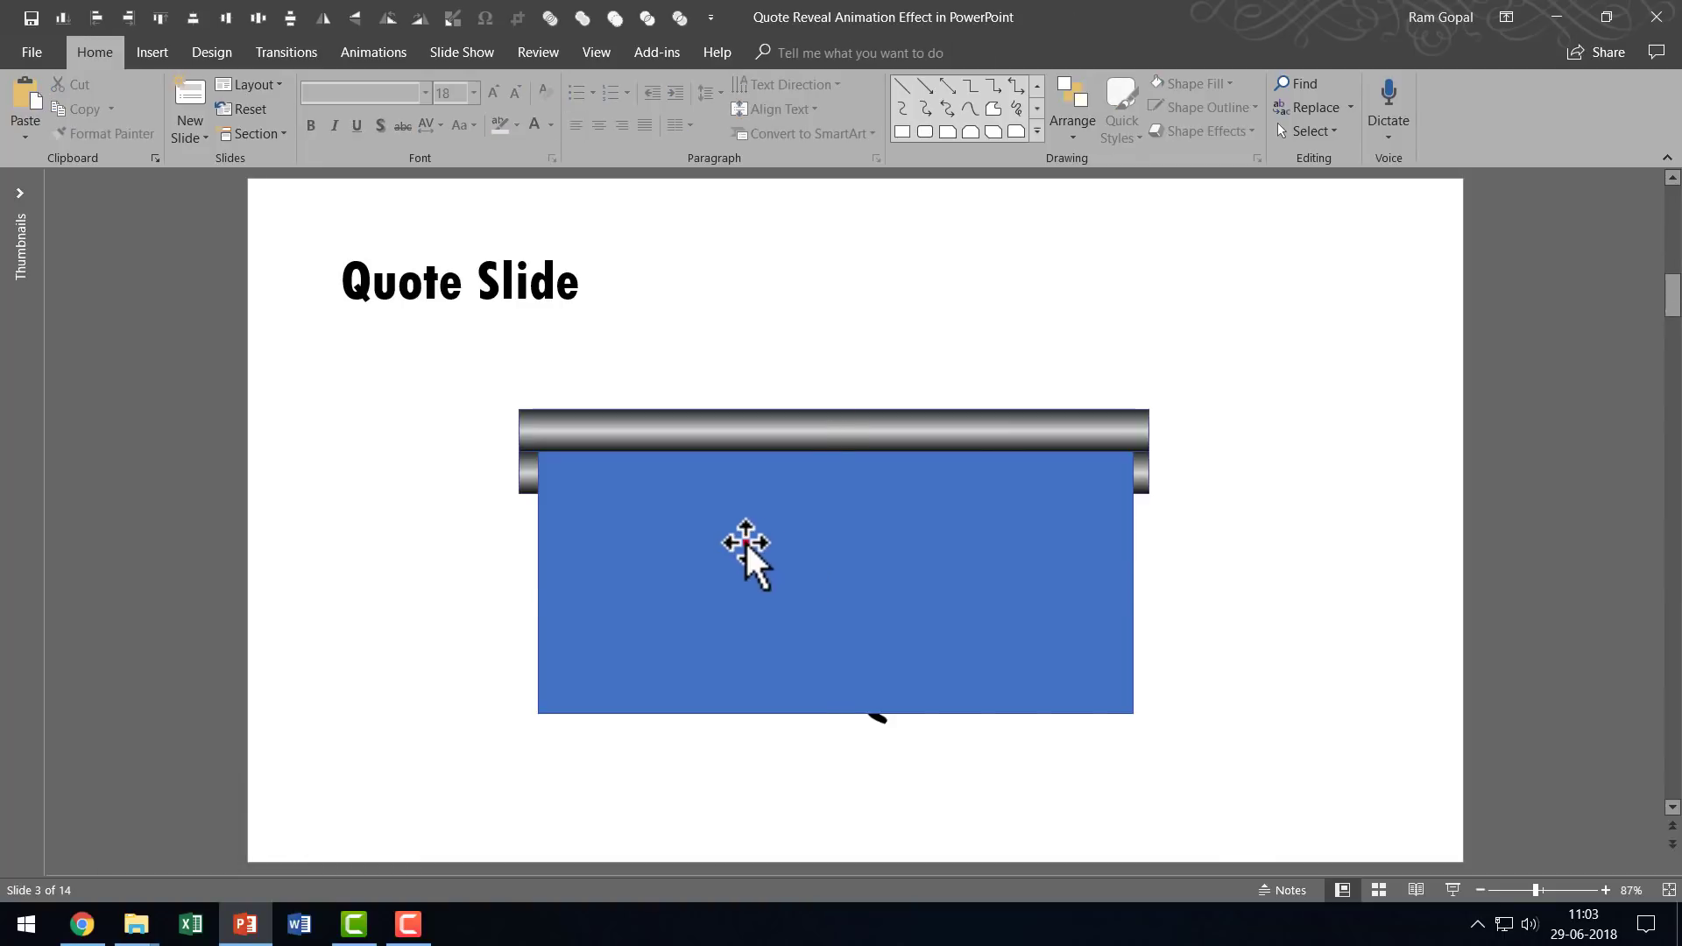
{"action": "left_click", "coordinate": [745, 542]}
{"action": "key", "text": "ctrl+v"}
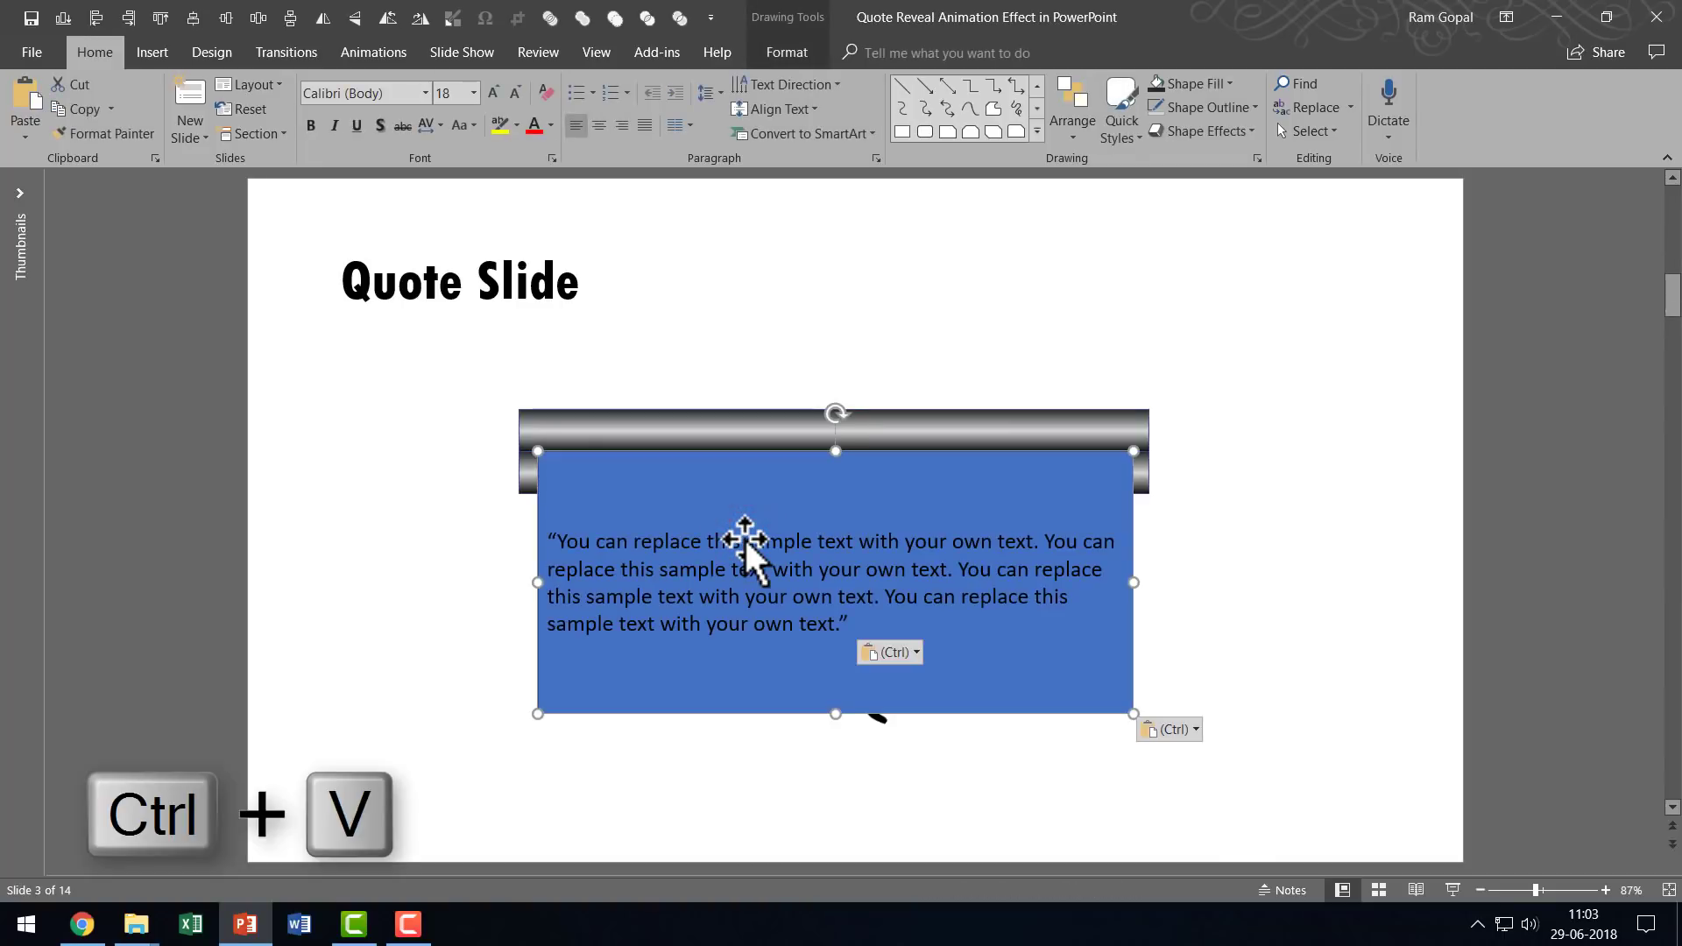
Step: Fill the quote rectangle with White, Background 1, Darker 15% and remove its outline
{"action": "left_click", "coordinate": [906, 478]}
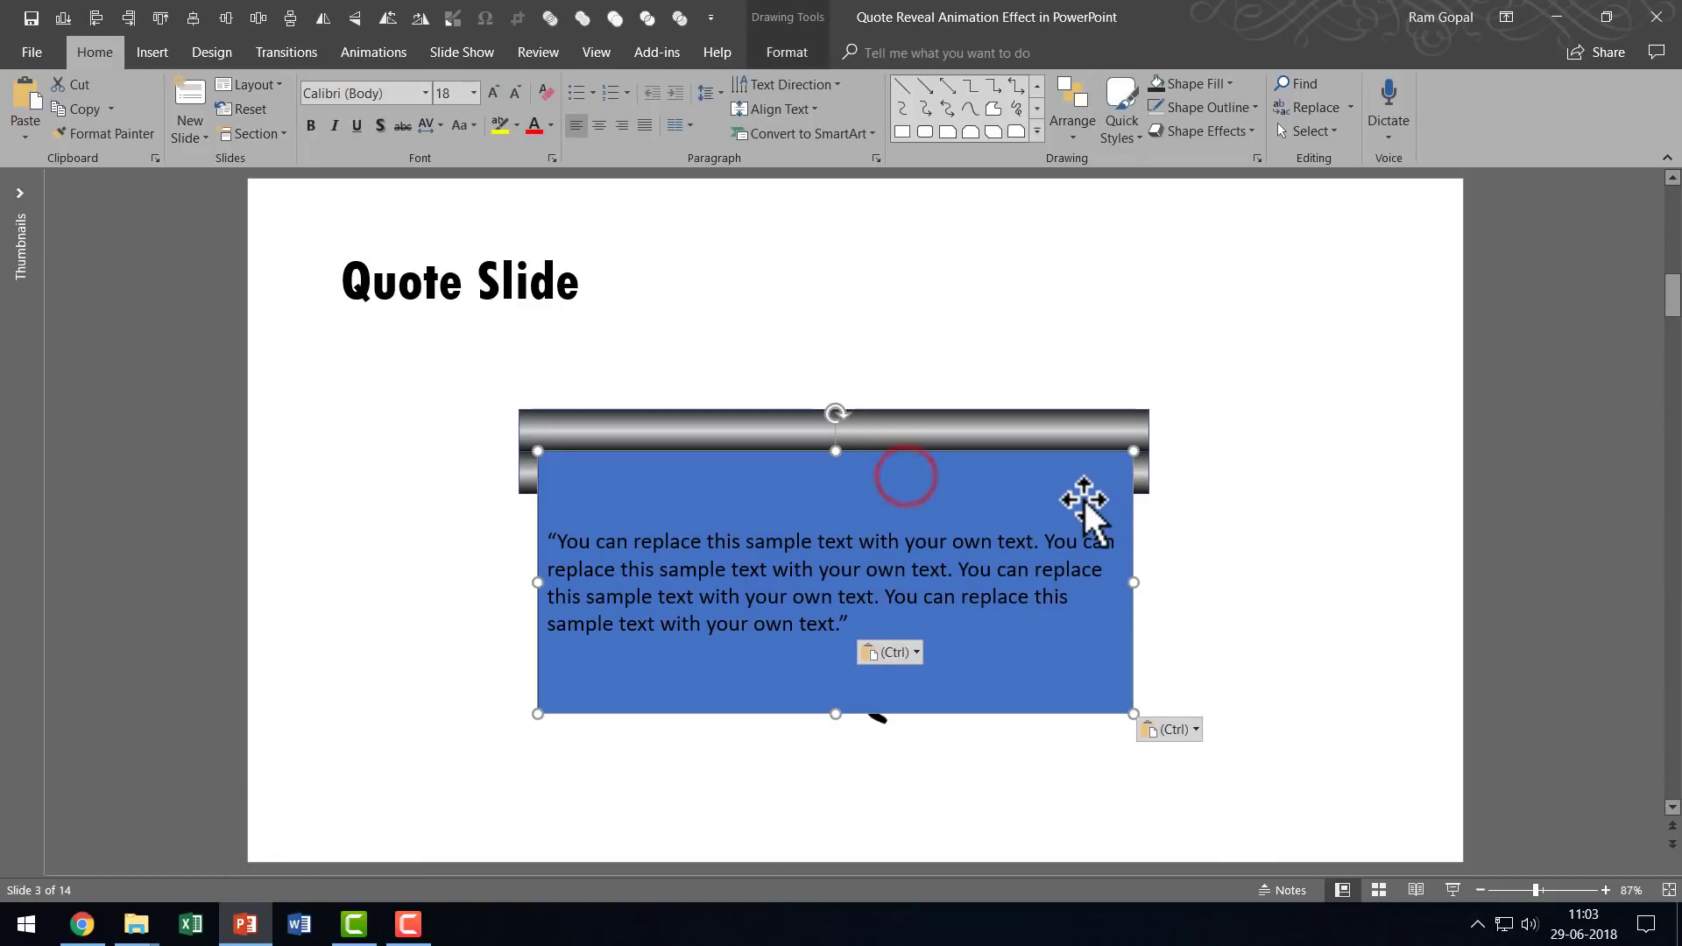
{"action": "left_click", "coordinate": [1195, 83]}
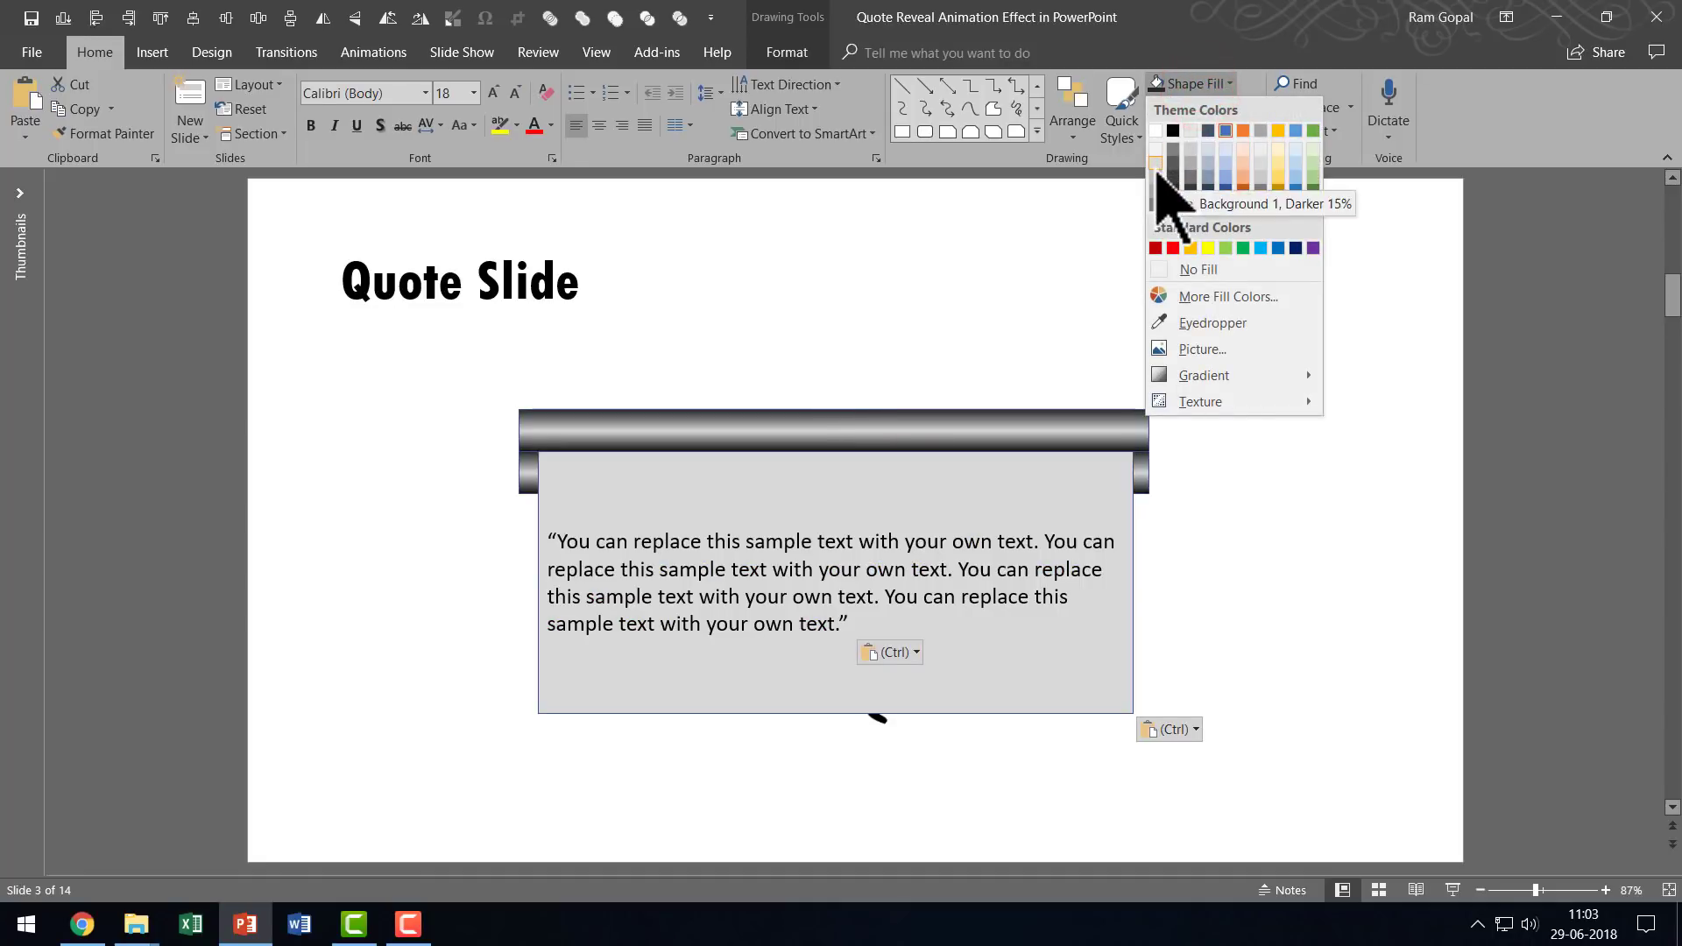
{"action": "left_click", "coordinate": [1155, 167]}
{"action": "left_click", "coordinate": [1226, 107]}
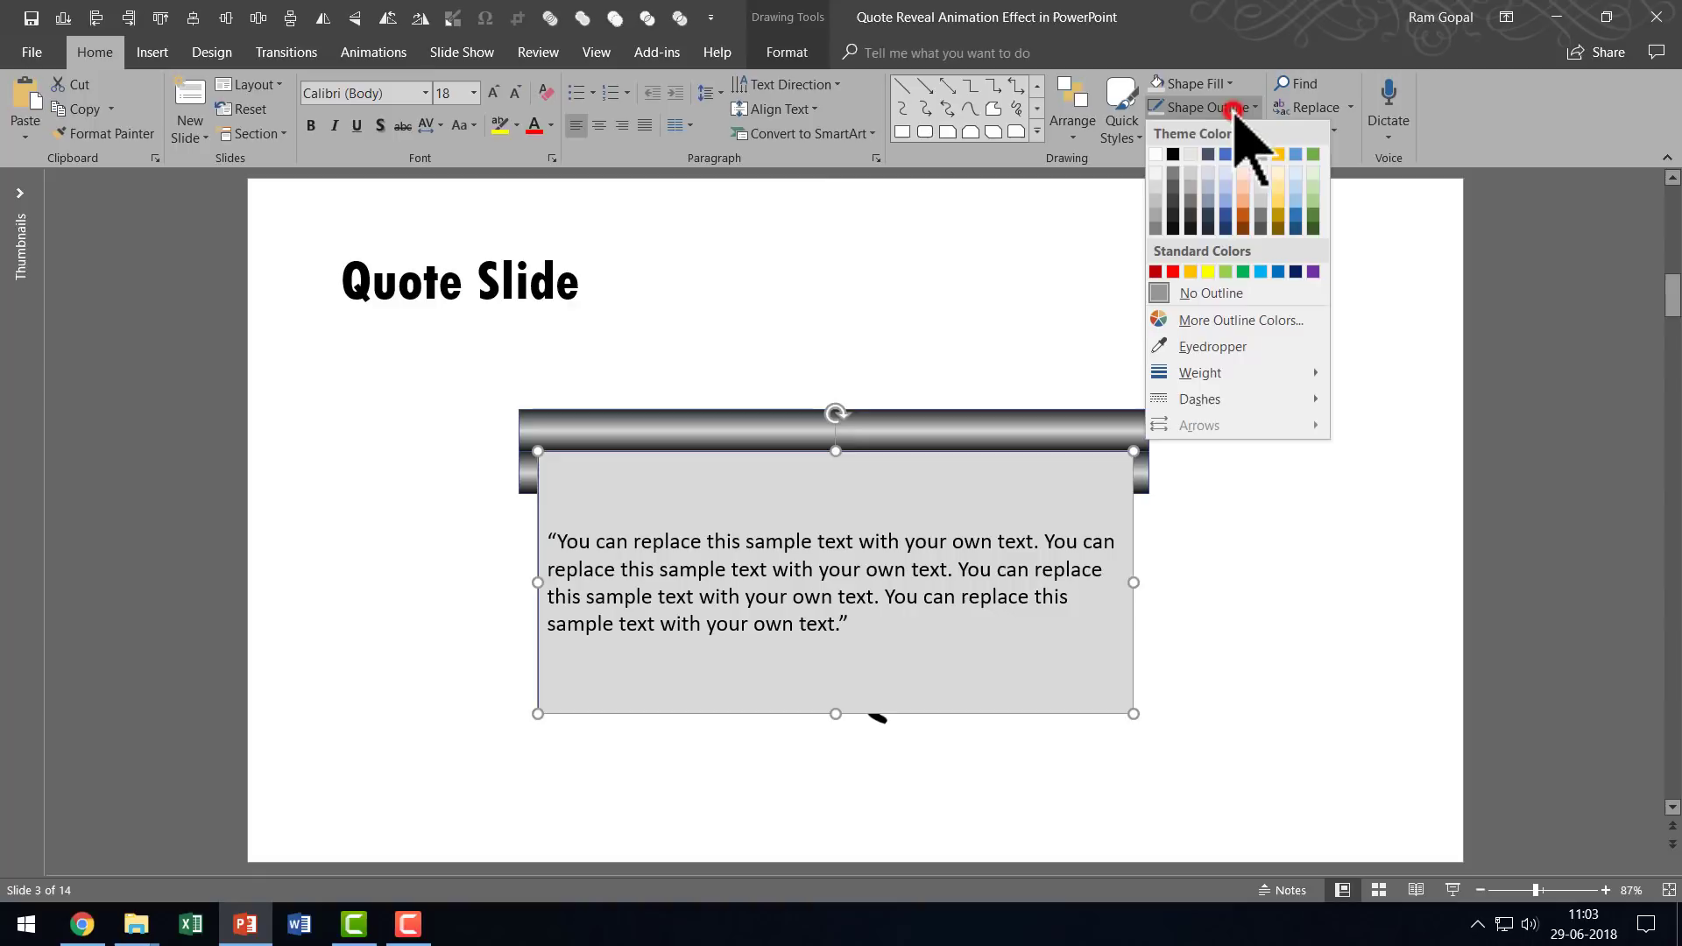
{"action": "left_click", "coordinate": [1213, 299]}
{"action": "left_click", "coordinate": [1339, 578]}
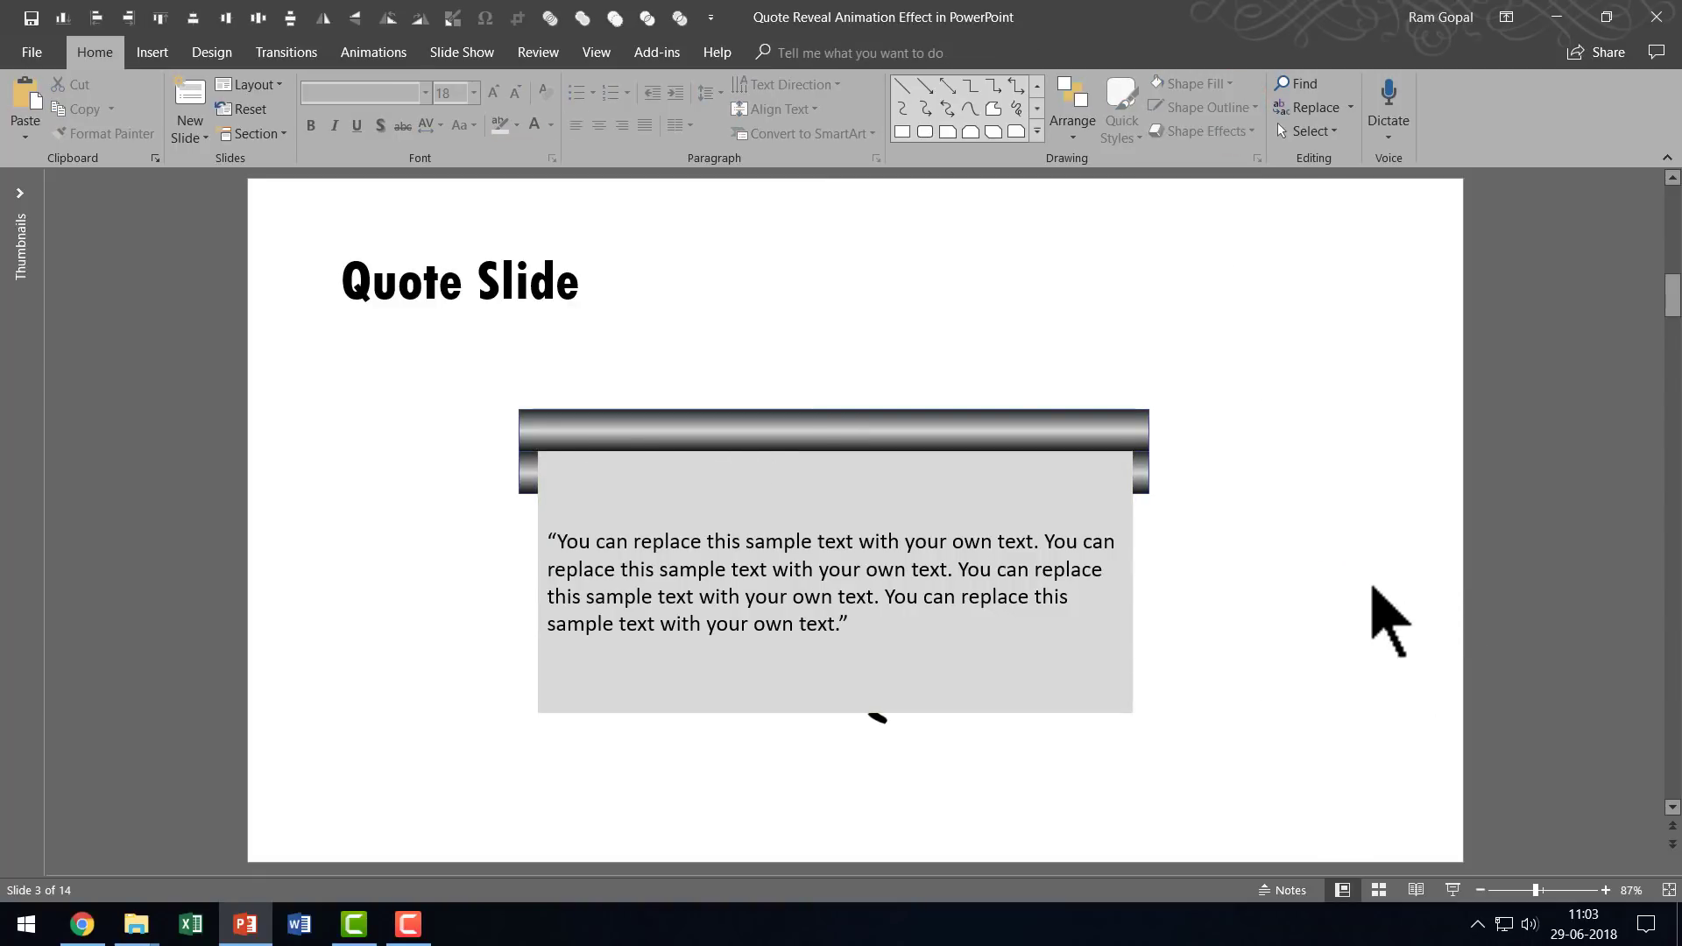
Step: Send the quote rectangle to the back, behind the bars, ring and hand
{"action": "left_click", "coordinate": [1122, 476]}
{"action": "right_click", "coordinate": [1121, 476]}
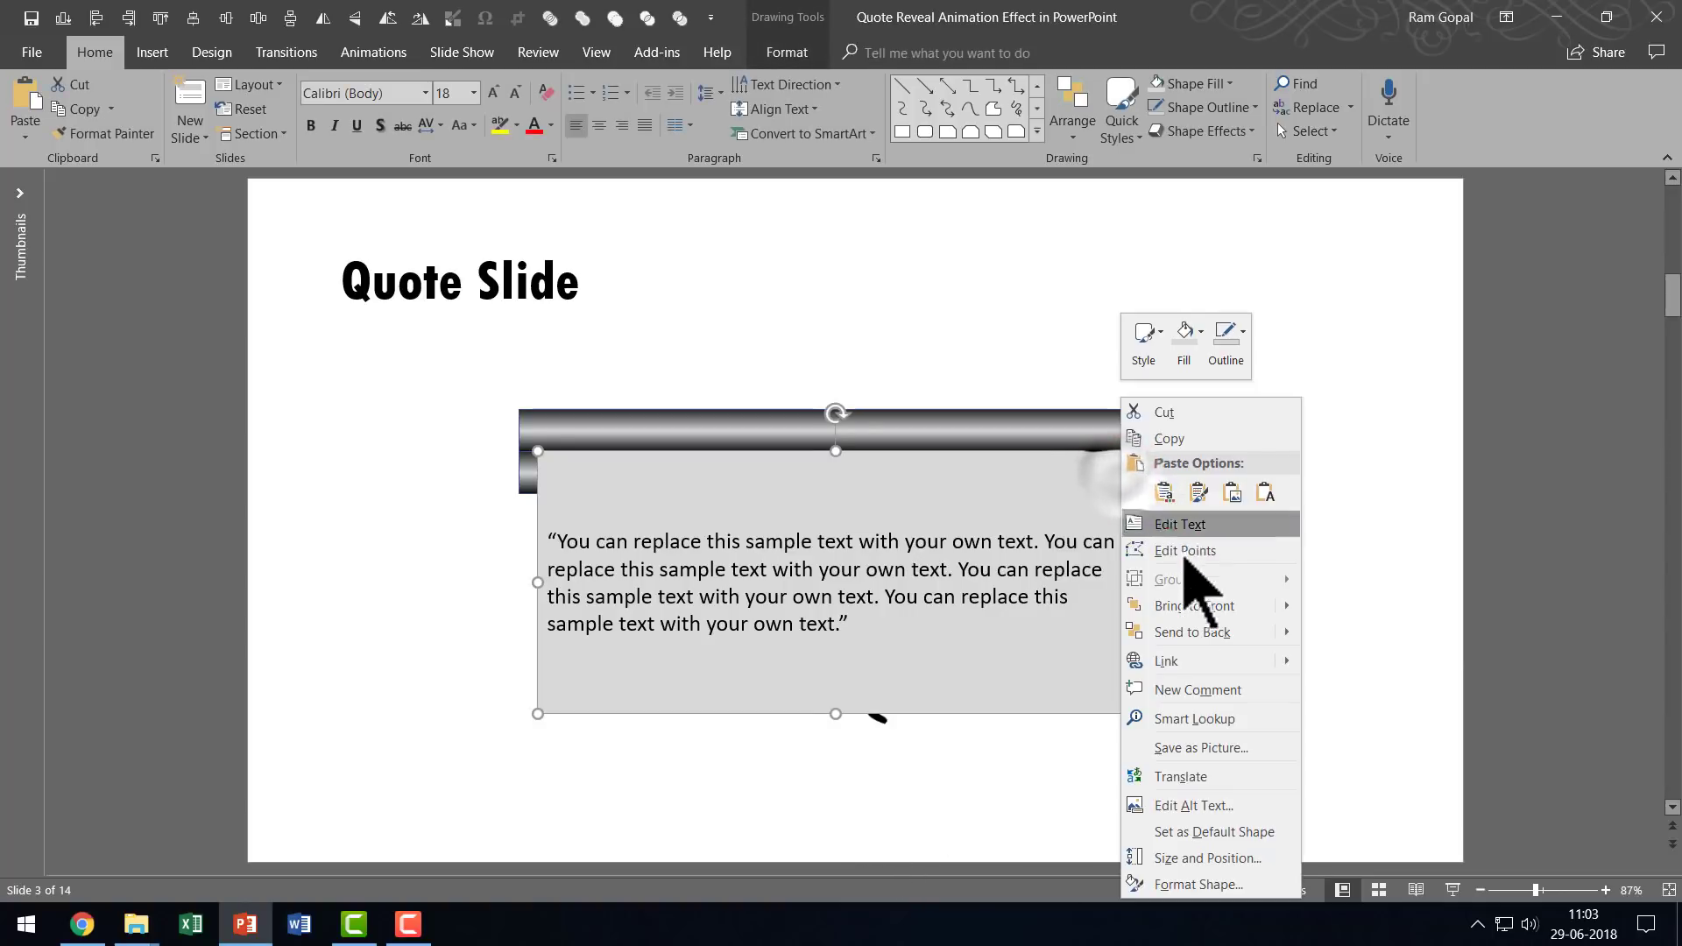
{"action": "left_click", "coordinate": [1169, 628]}
{"action": "left_click", "coordinate": [1391, 601]}
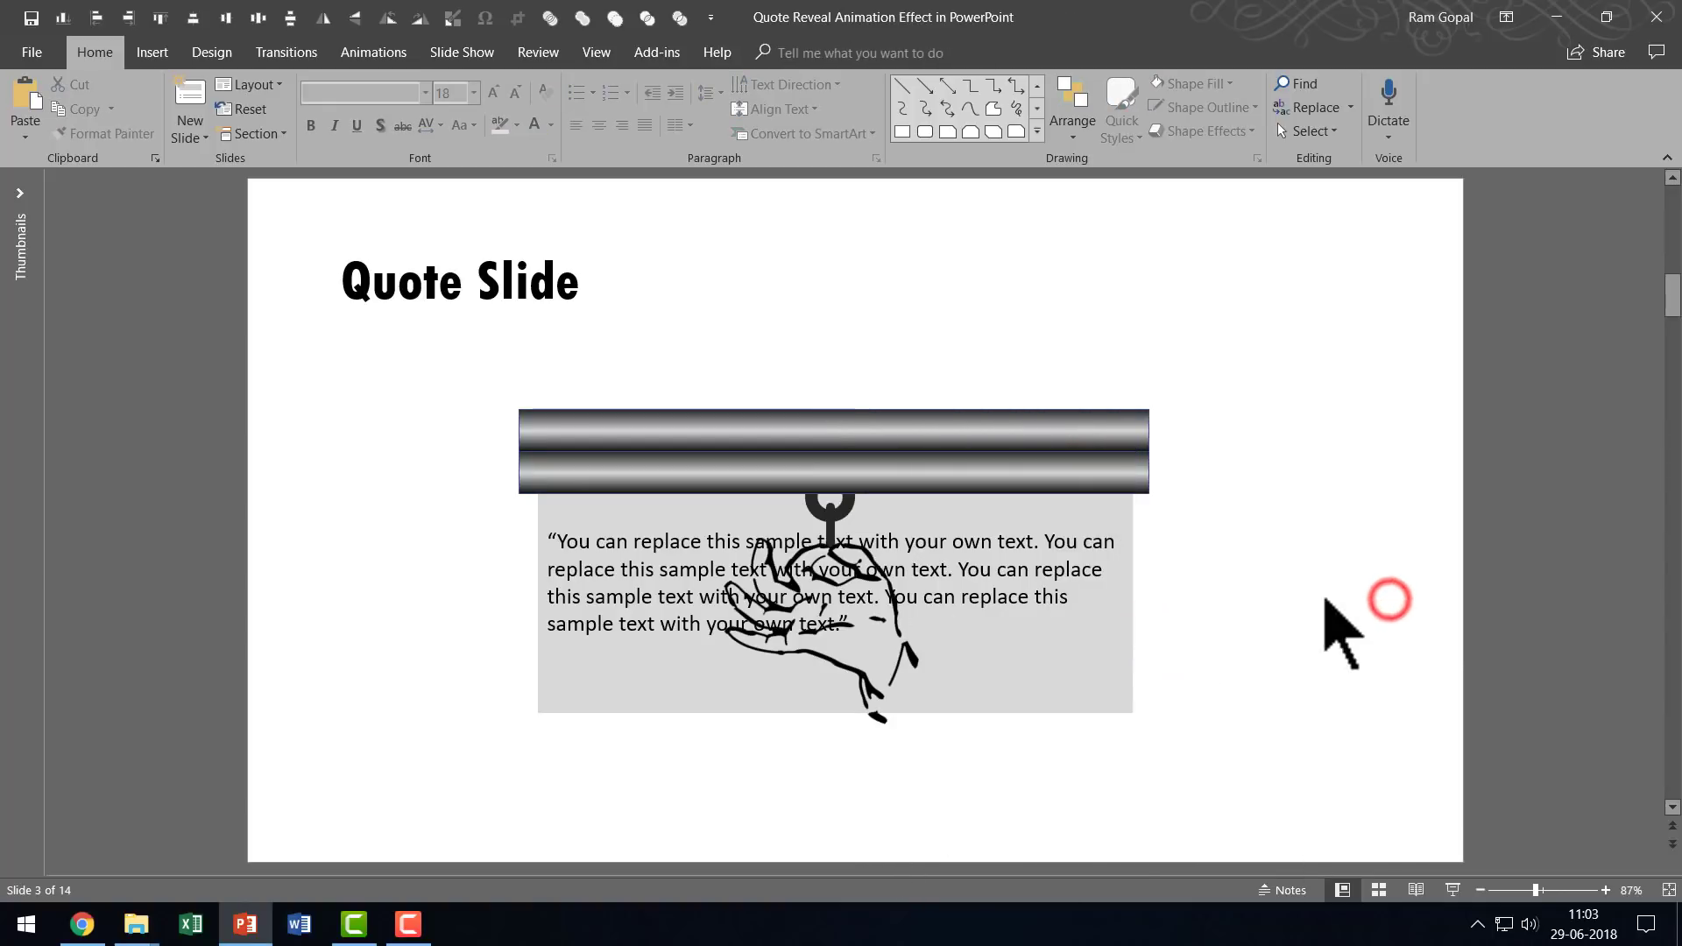
Step: Select the bars, quote rectangle and hand together and move them slightly up and to the right, below the title
{"action": "mouse_move", "coordinate": [1271, 824]}
{"action": "left_mouse_down"}
{"action": "mouse_move", "coordinate": [451, 438]}
{"action": "mouse_move", "coordinate": [123, 333]}
{"action": "left_mouse_up"}
{"action": "left_click_drag", "start_coordinate": [877, 417], "coordinate": [902, 355]}
{"action": "left_click", "coordinate": [1376, 562]}
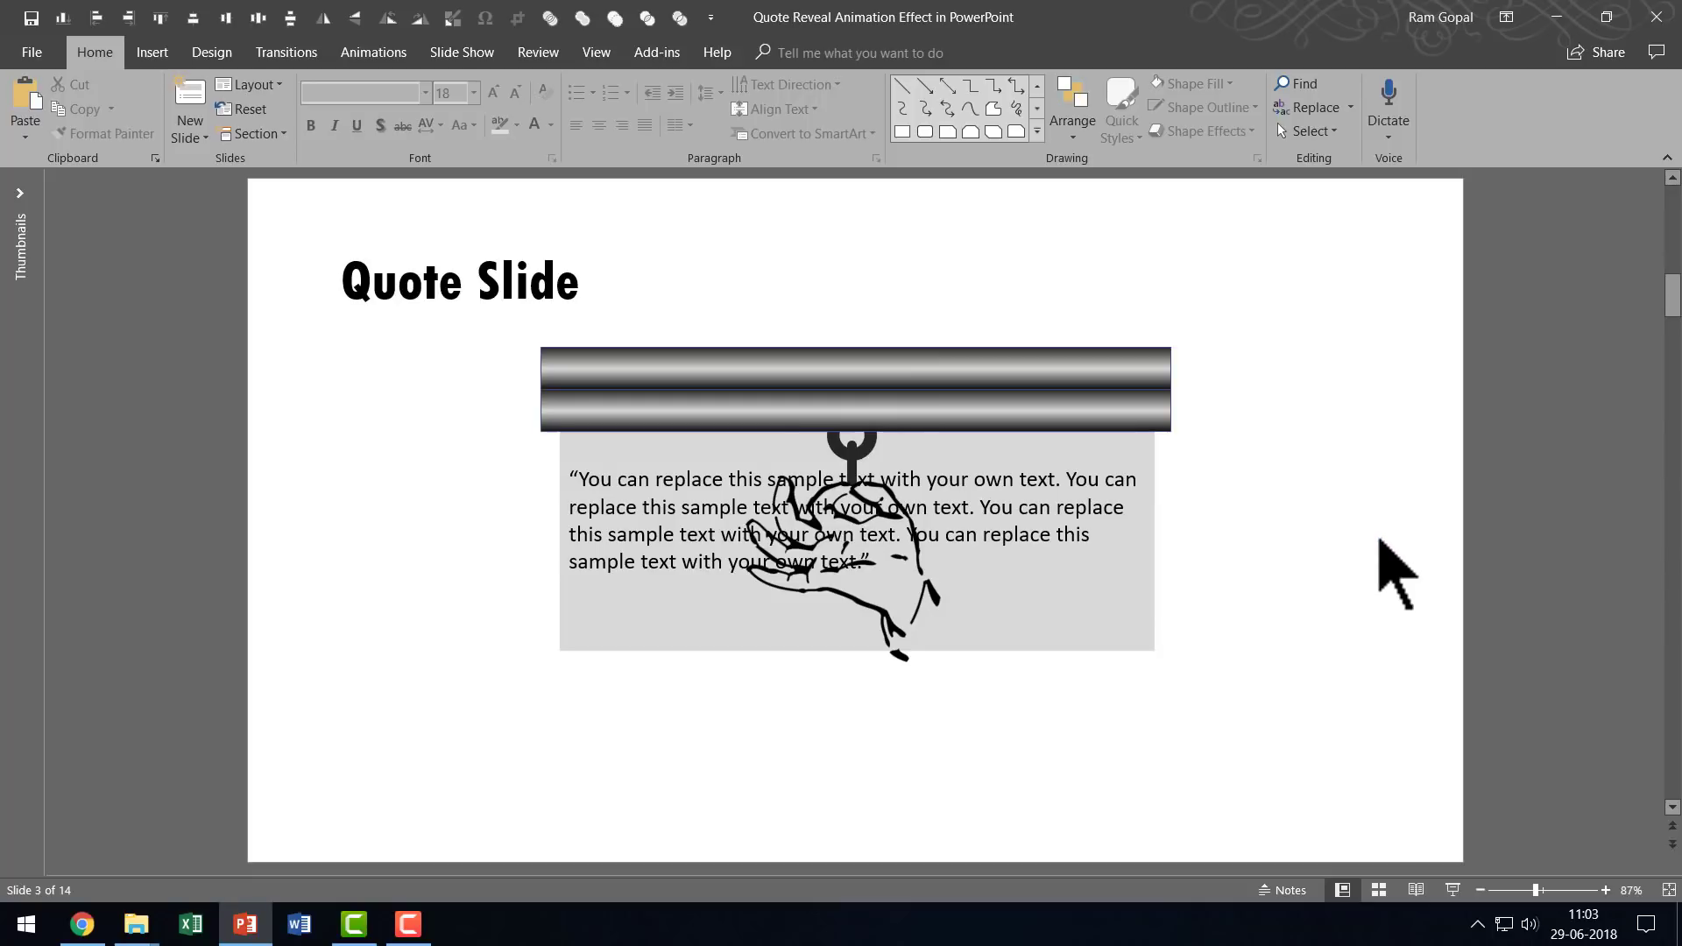
Step: Apply a Float In entrance animation to the hand picture and set its duration to 00.50
{"action": "left_click_drag", "start_coordinate": [1045, 775], "coordinate": [665, 445]}
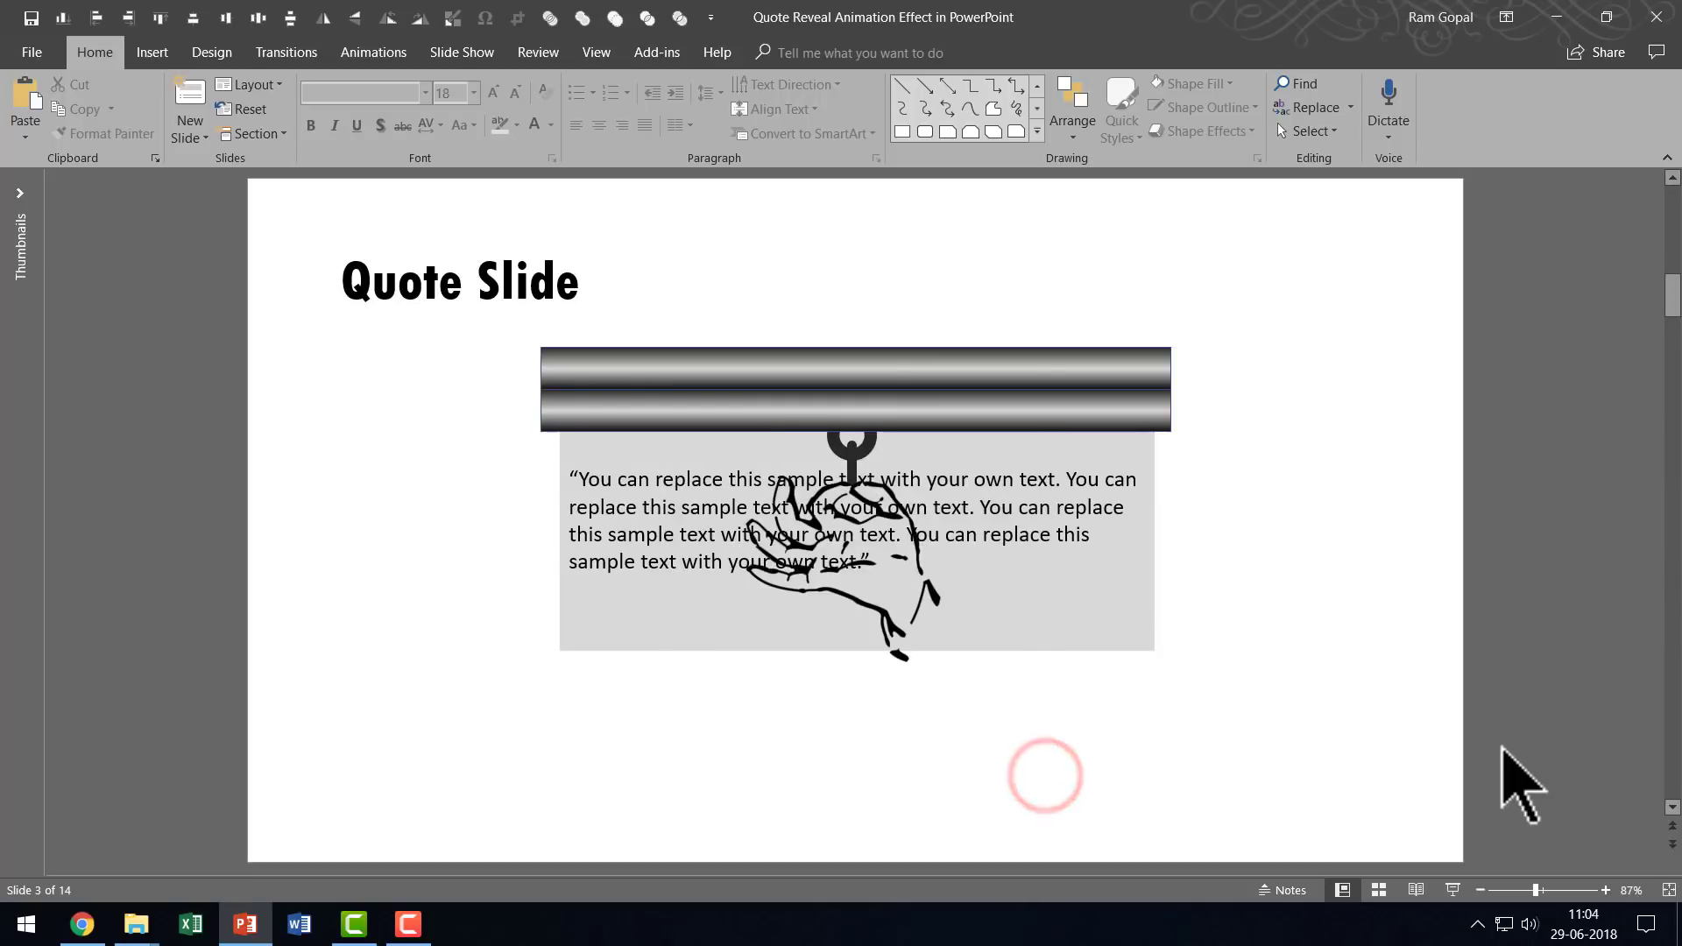
{"action": "left_click", "coordinate": [909, 659]}
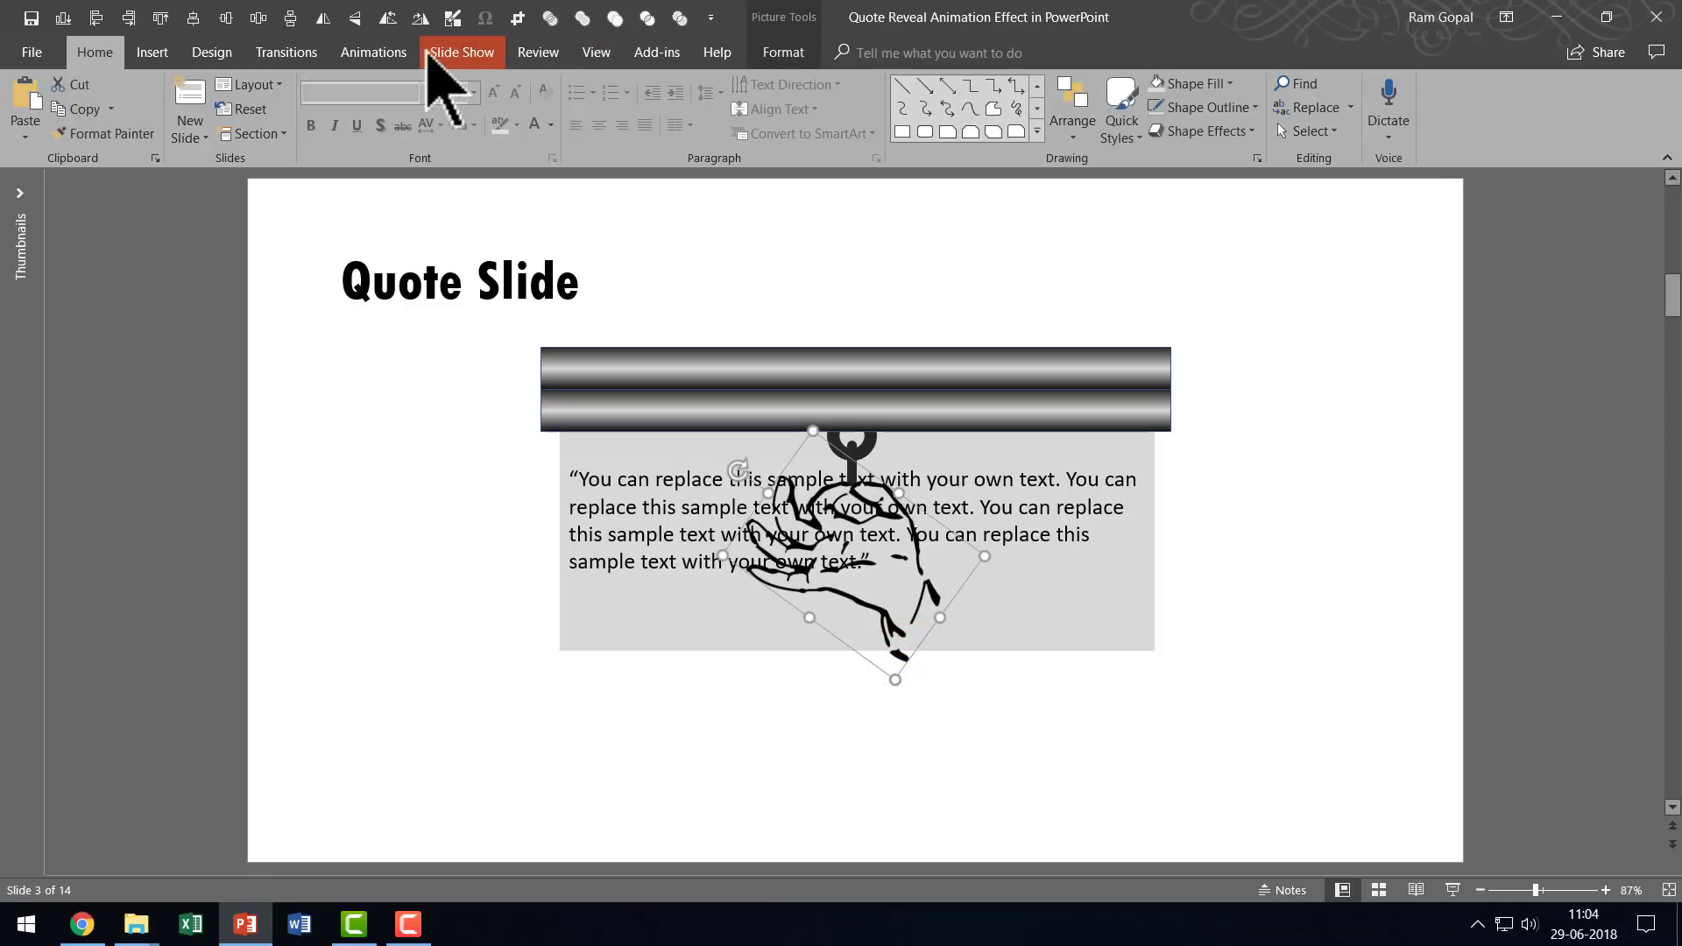
{"action": "left_click", "coordinate": [374, 52]}
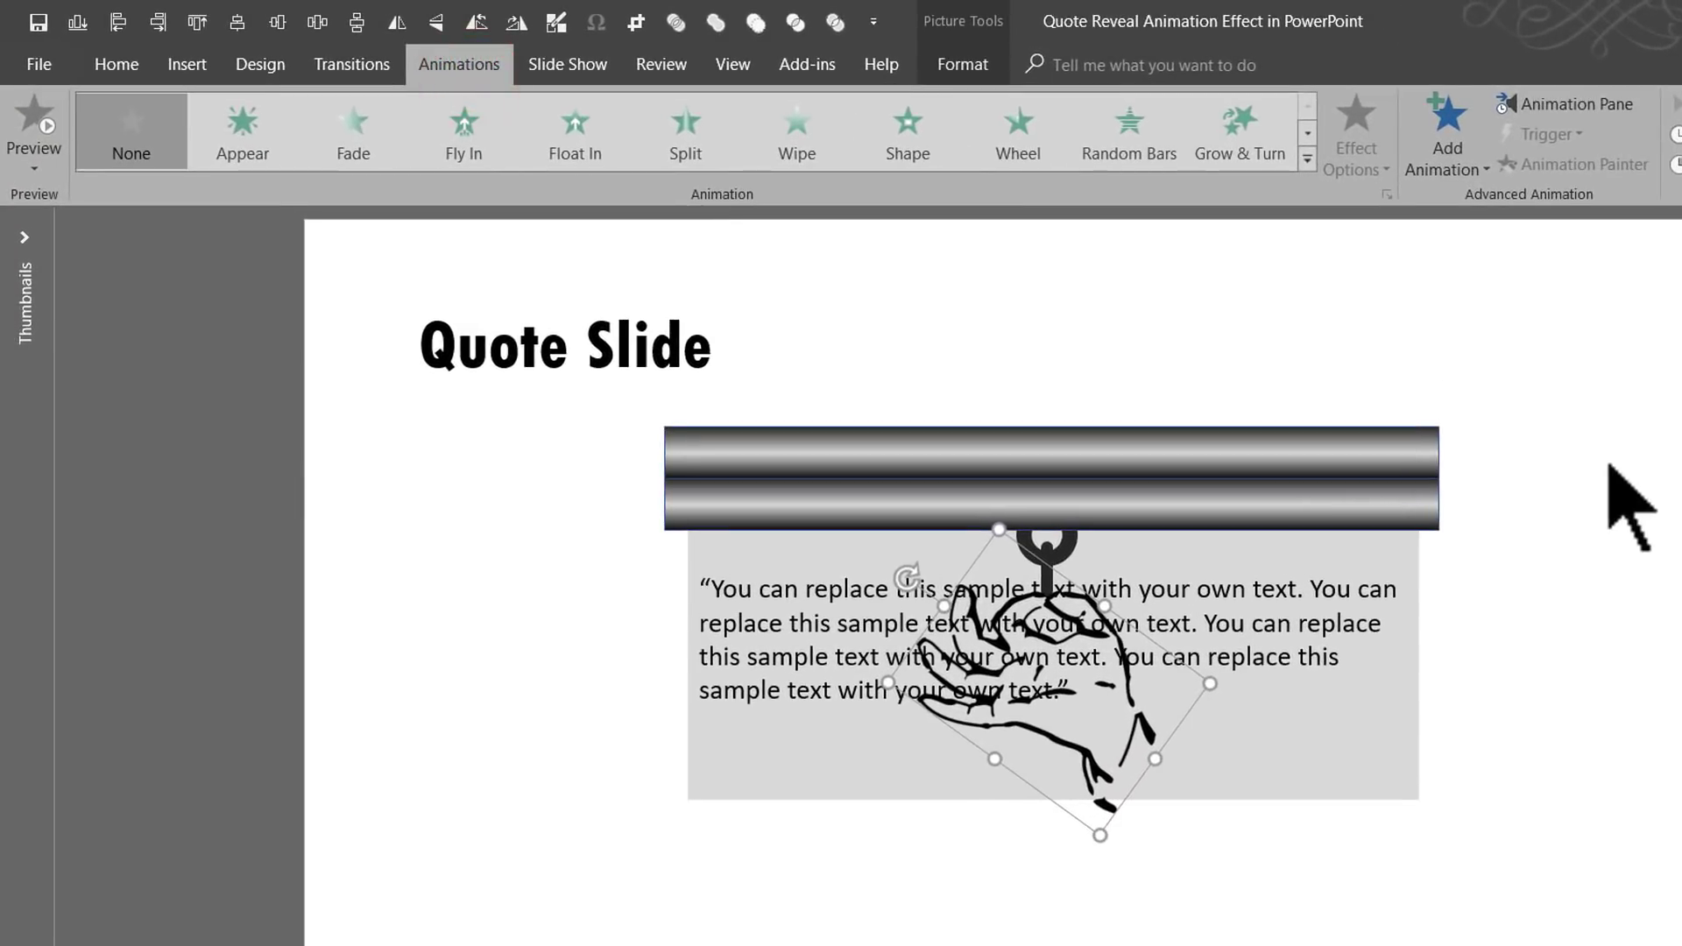
{"action": "left_click", "coordinate": [565, 140]}
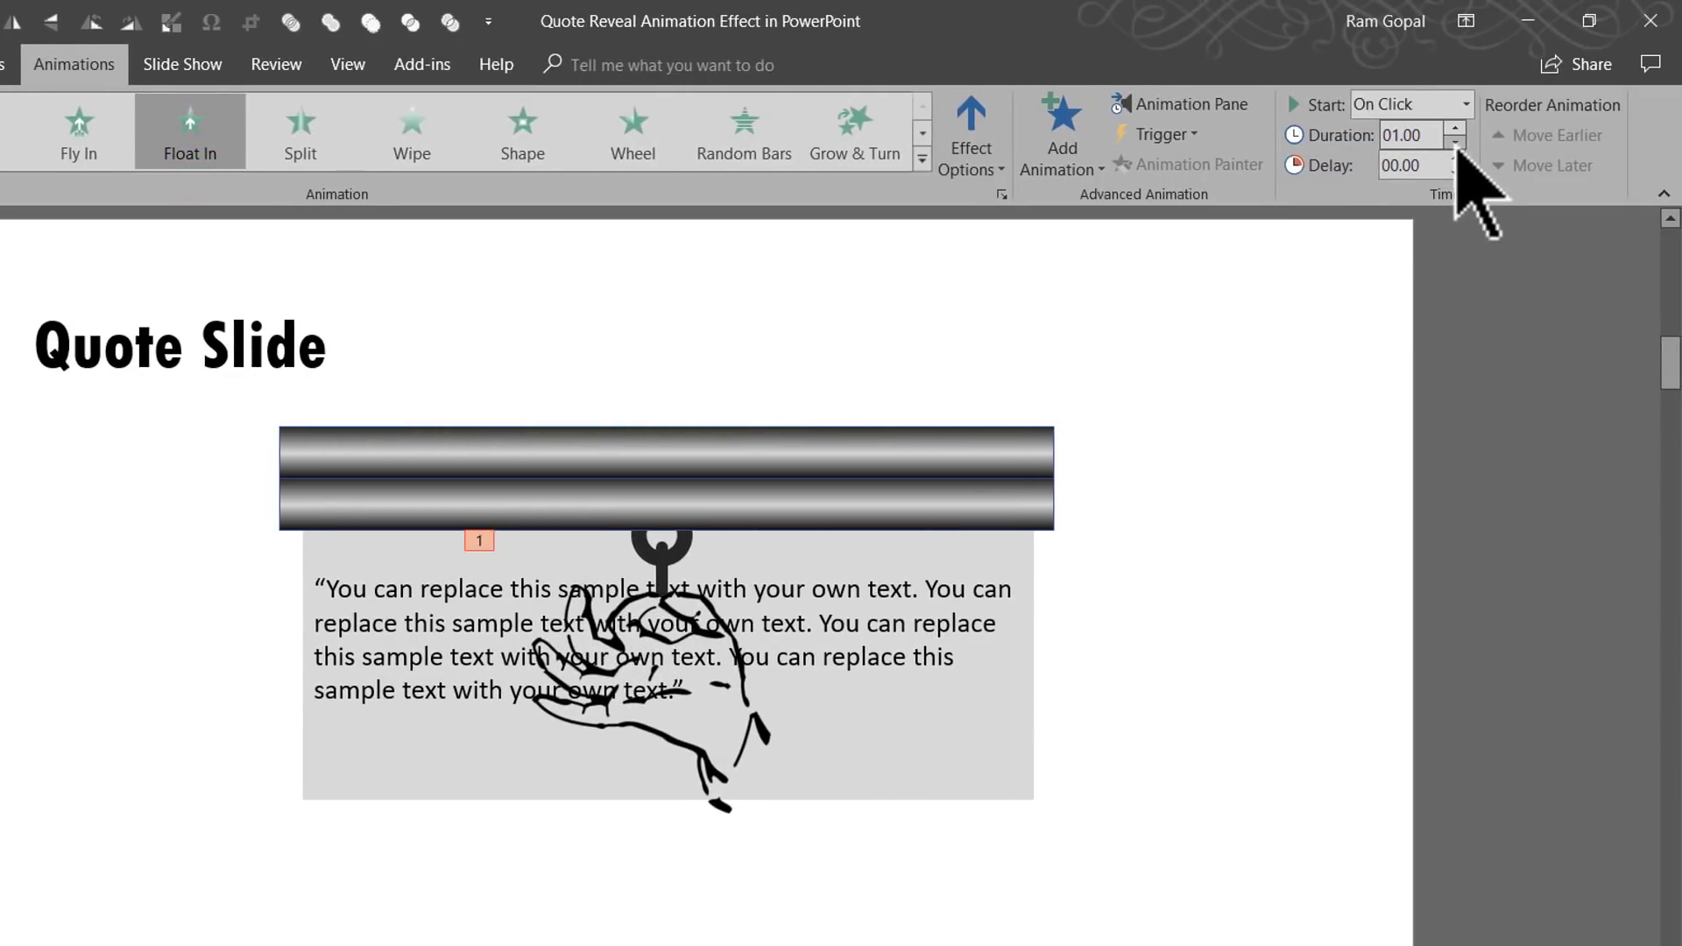
{"action": "left_click", "coordinate": [1456, 142]}
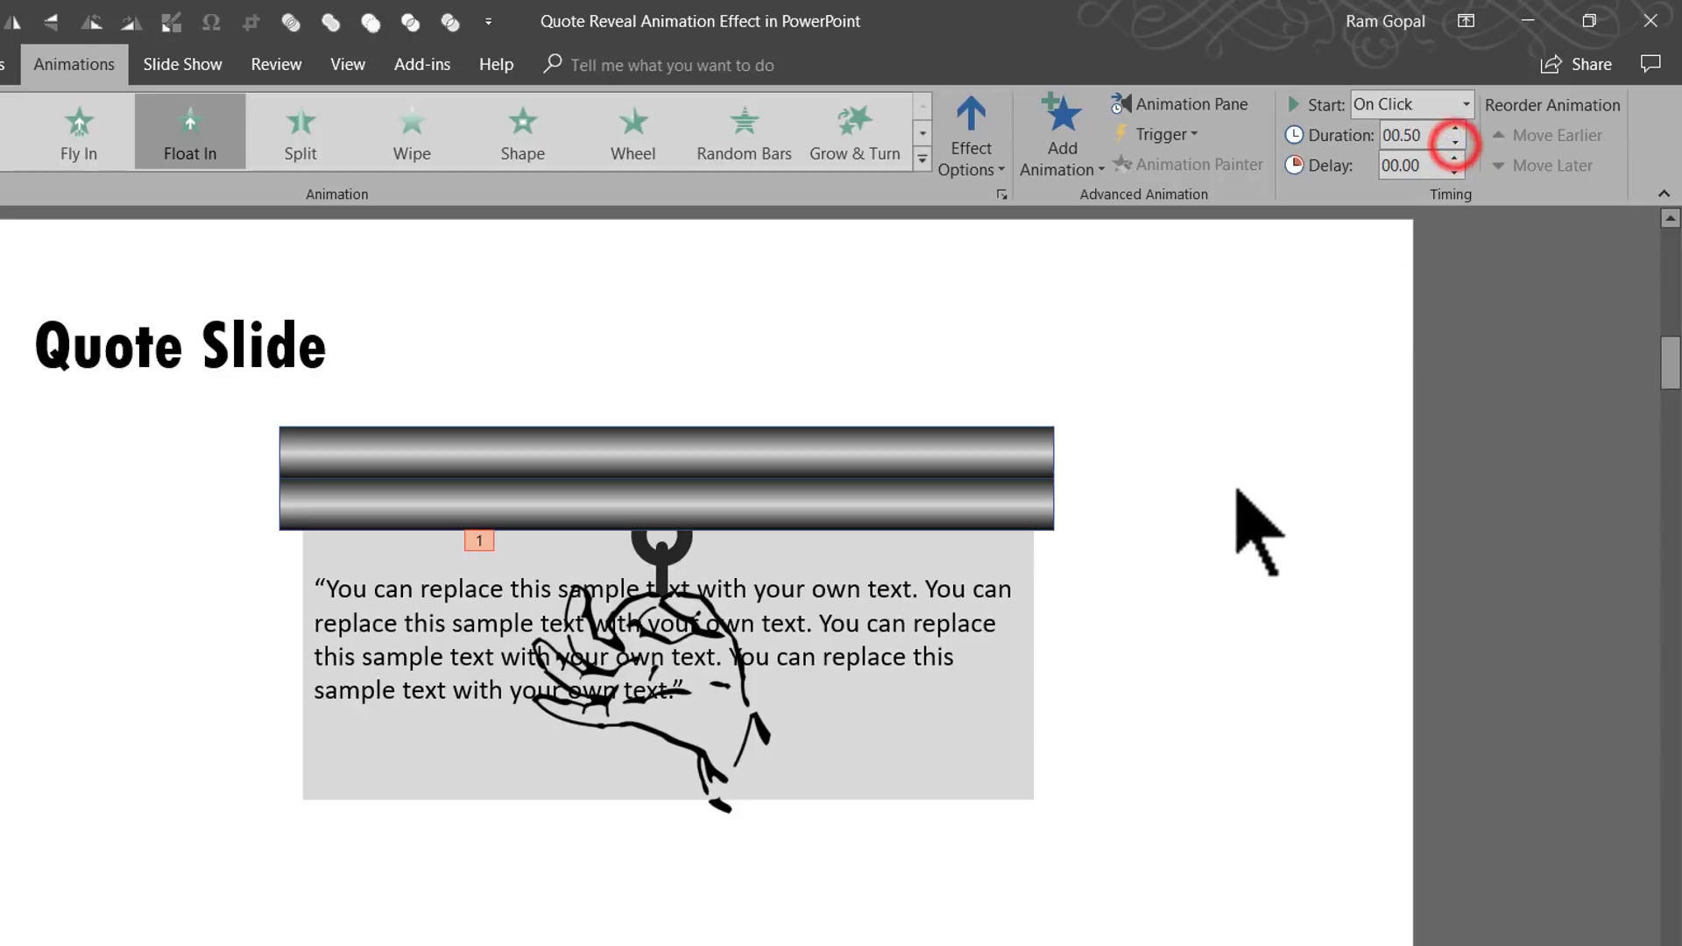